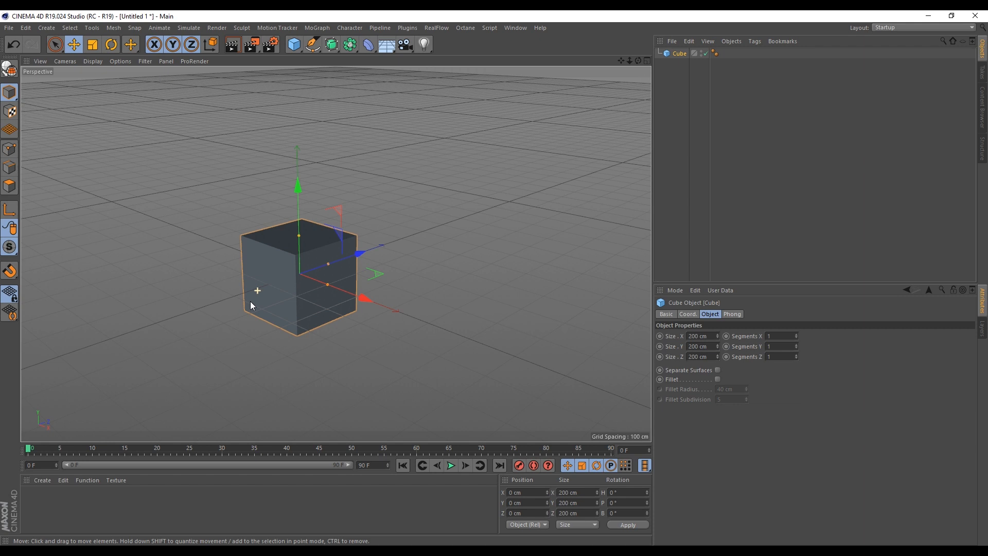
- Move the cube about 9.8 cm along its Z axis
mouse_move(250, 301)
alt+mouse_down()
mouse_move(276, 304)
mouse_move(193, 290)
mouse_move(532, 184)
mouse_move(258, 290)
alt+mouse_up()
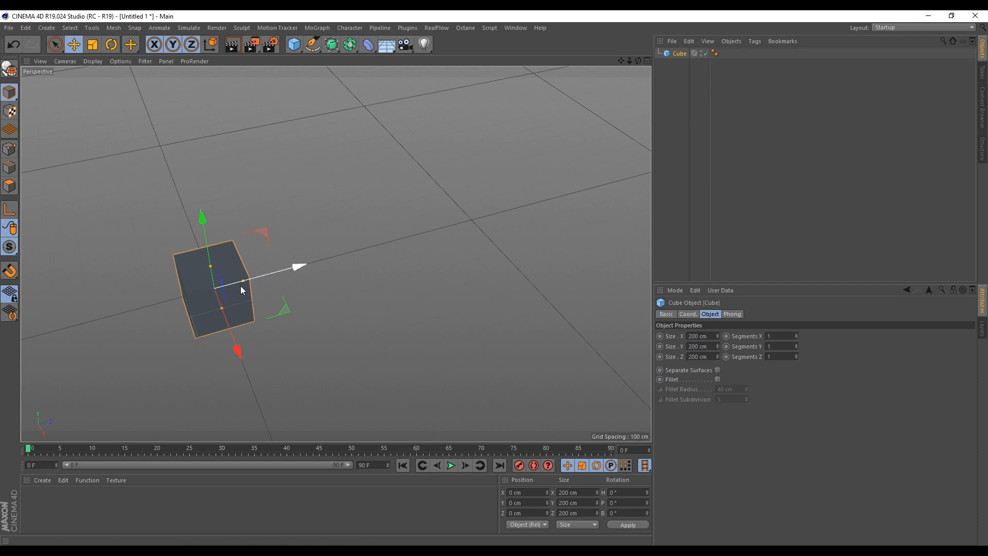
mouse_move(297, 268)
mouse_down()
mouse_move(546, 211)
mouse_move(647, 177)
mouse_move(304, 283)
mouse_up()
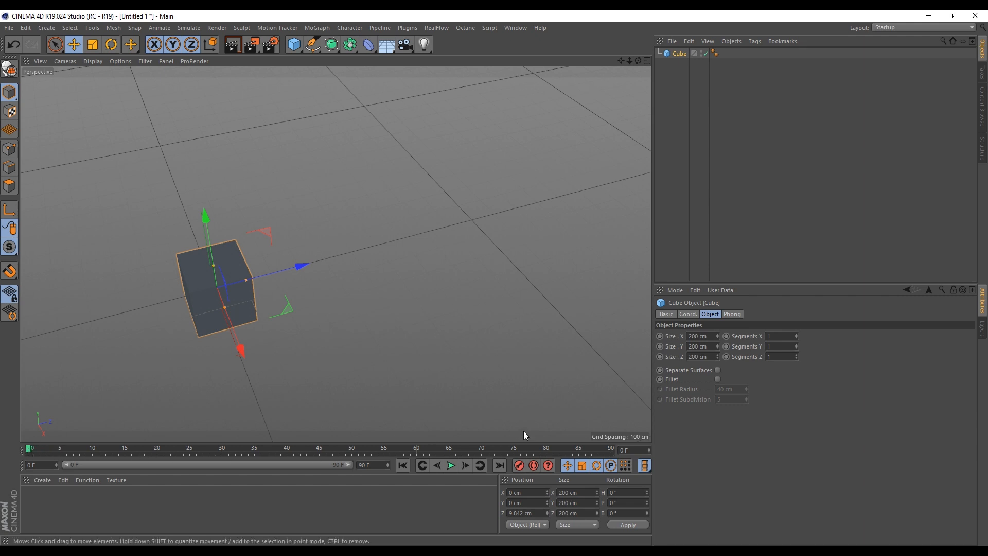
- Scrub the playhead through the early frames of the timeline and try adjusting the preview range
click(35, 450)
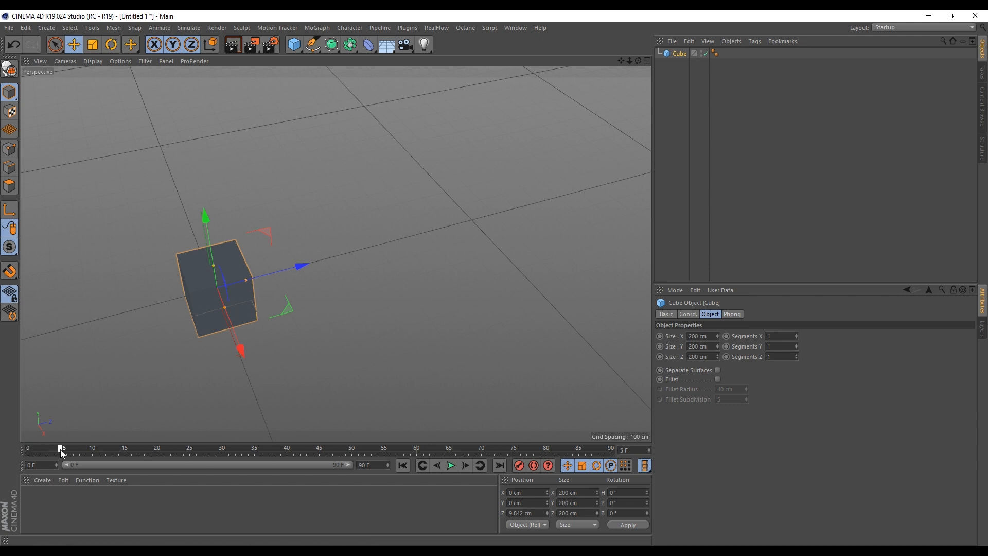
drag(87, 450, 125, 450)
key(ctrl+z)
drag(348, 464, 378, 477)
- Step the playhead forward and backward frame by frame, and jump to the start and end of the animation
click(465, 466)
click(466, 466)
click(466, 466)
click(464, 466)
click(436, 465)
click(437, 466)
click(436, 465)
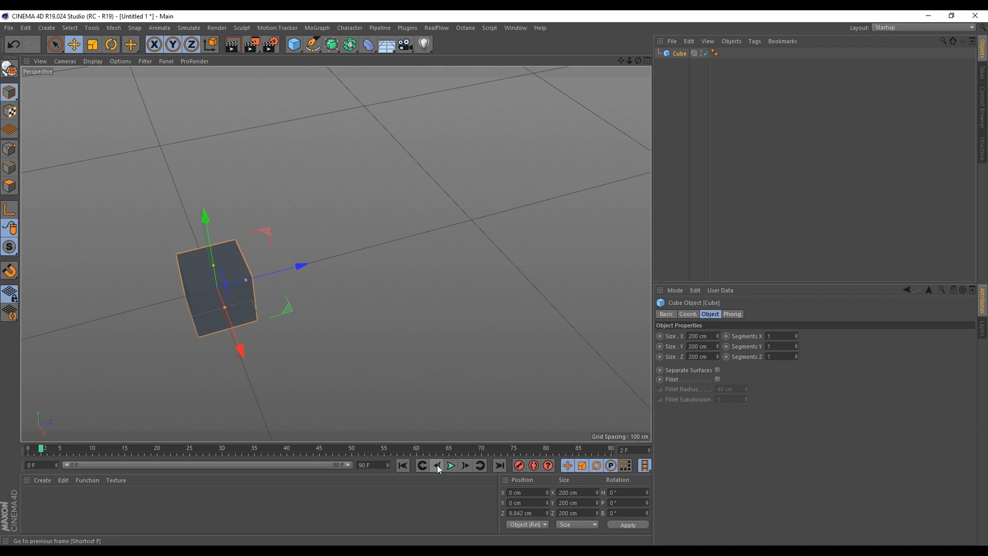
click(404, 468)
click(498, 465)
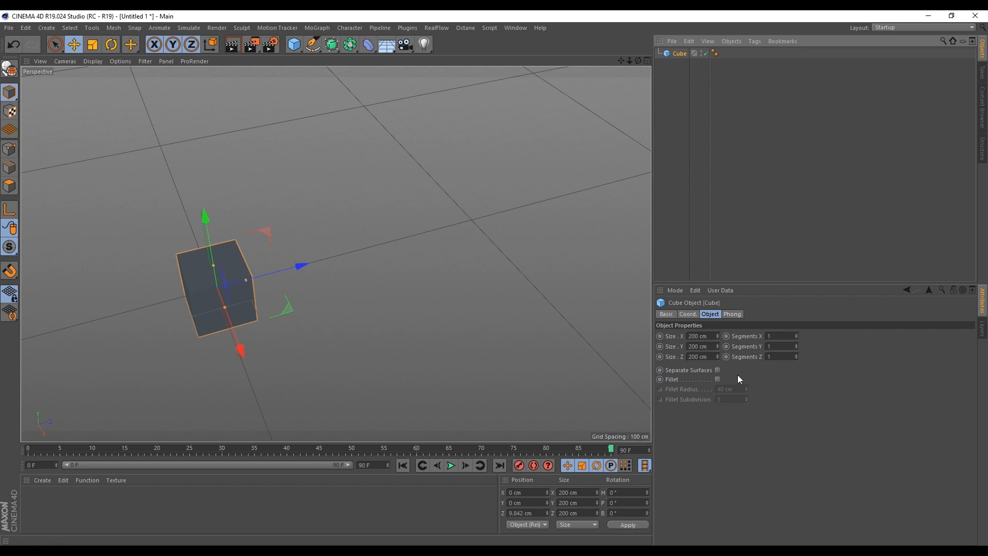
- Show the cube's coordinates, try changing its Z position, and undo the change
click(688, 314)
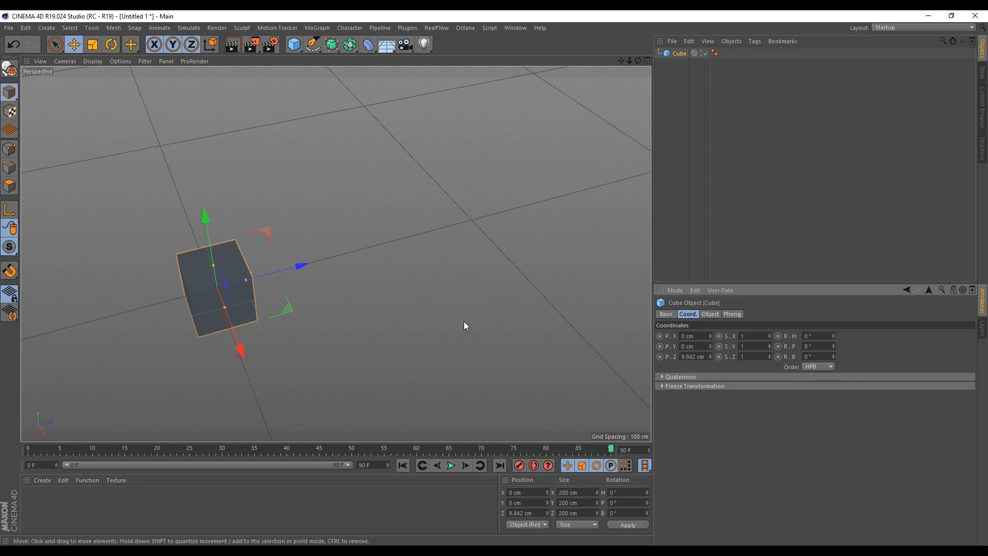
drag(709, 357, 712, 386)
click(14, 45)
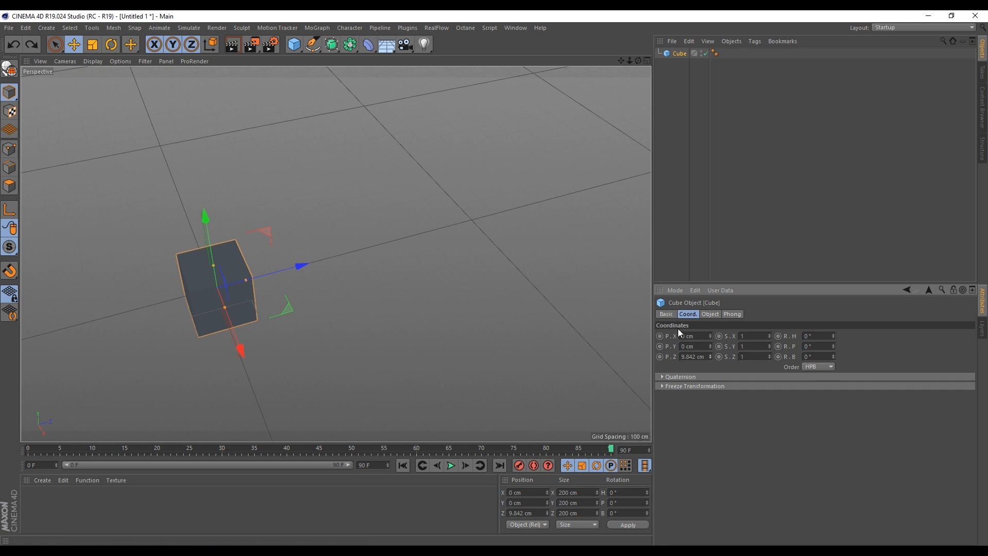
- Try keyframing only the cube's Z position at frame 90 and recording all its transforms at once, undoing both attempts
click(660, 357)
click(659, 356)
drag(612, 452, 587, 451)
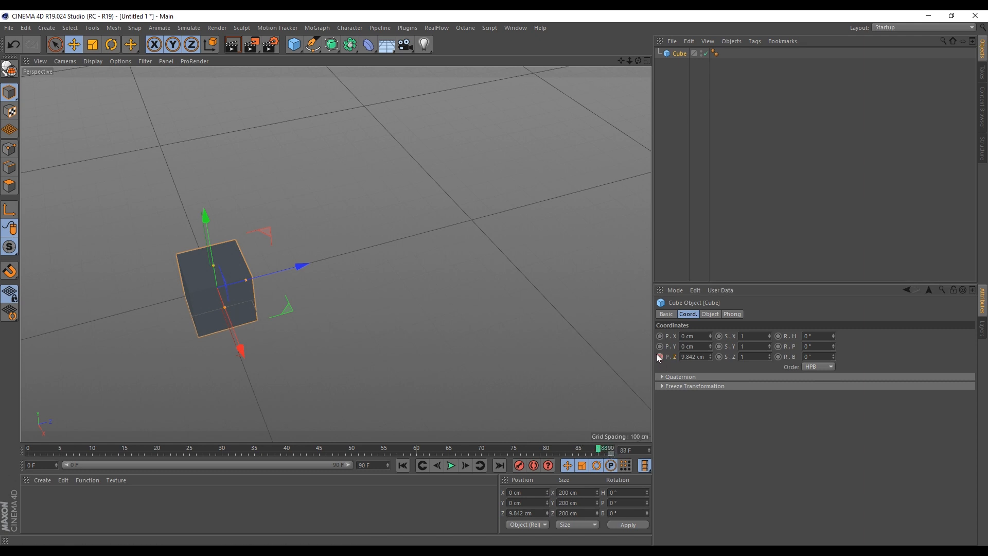
drag(597, 451, 611, 449)
key(ctrl+z)
click(517, 466)
key(ctrl+z)
- With autokeying on, record the cube's transforms at frame 0, try moving it to about Z 449 cm at frame 30, and undo the move
click(535, 465)
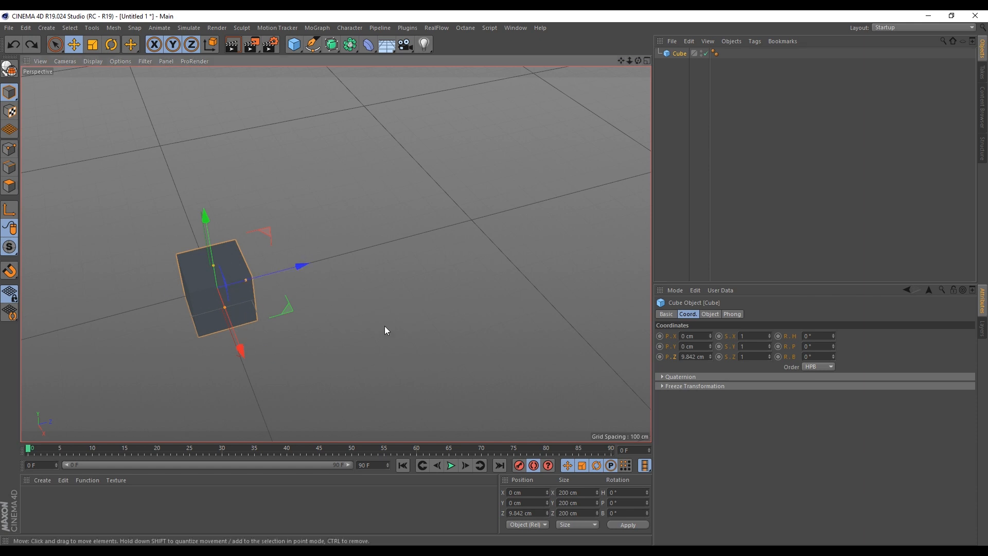
click(518, 465)
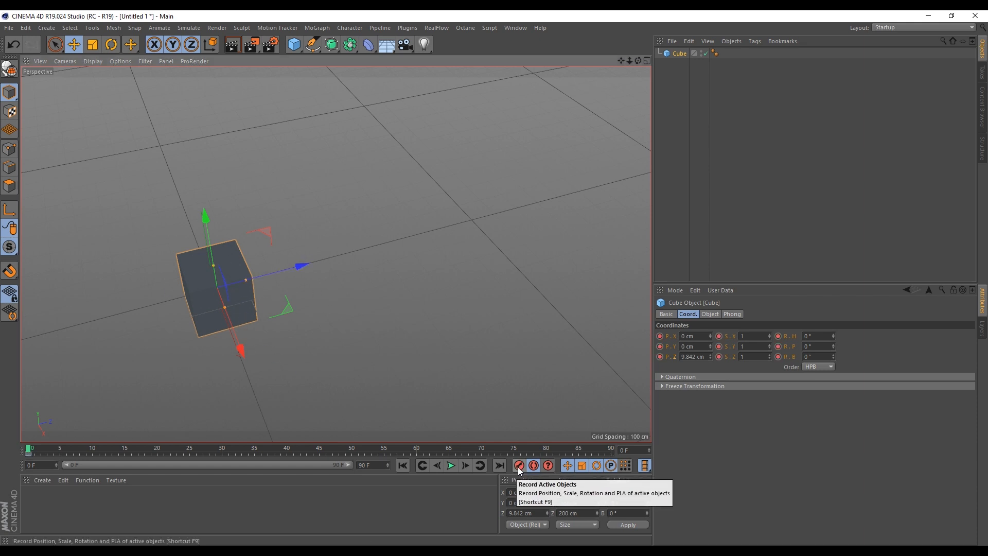
drag(325, 448, 184, 430)
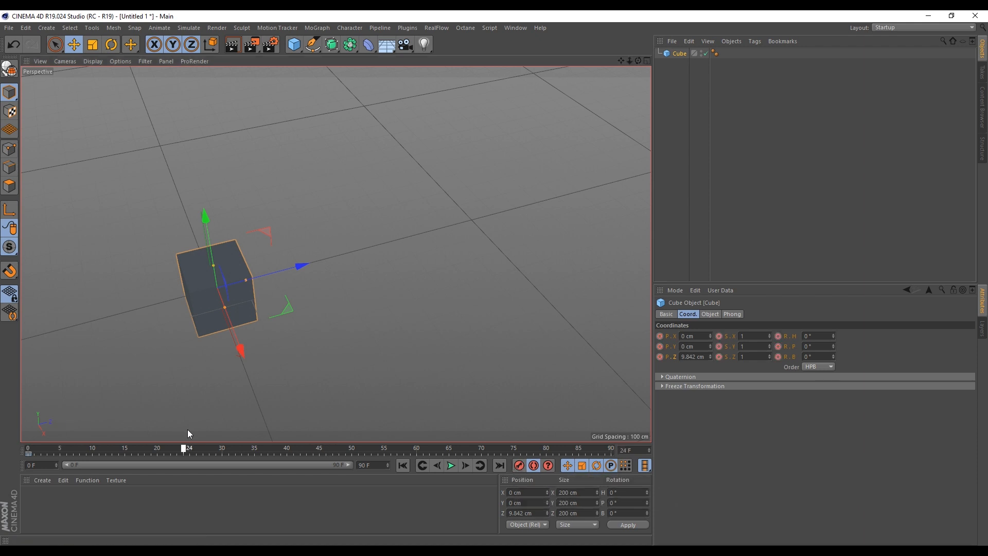
drag(302, 266, 419, 232)
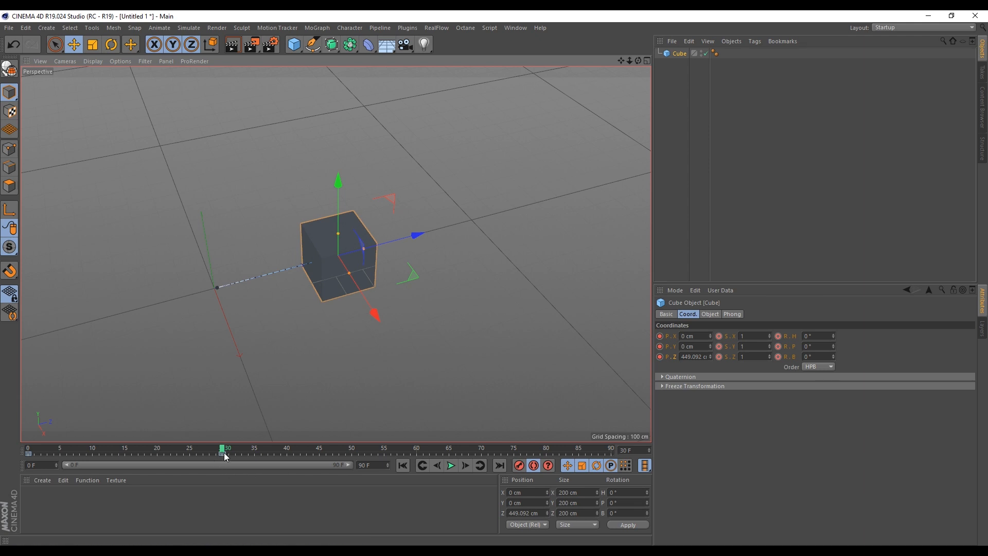
key(ctrl+z)
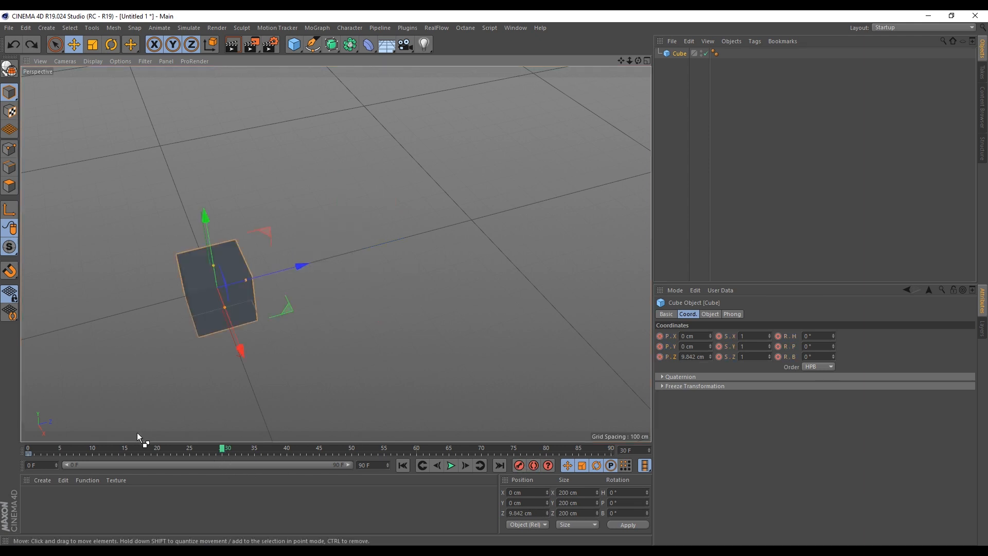
- Delete the cube's recorded keyframes and reset its Z position to 0 cm
key(Delete)
drag(706, 357, 637, 362)
text(0)
key(Return)
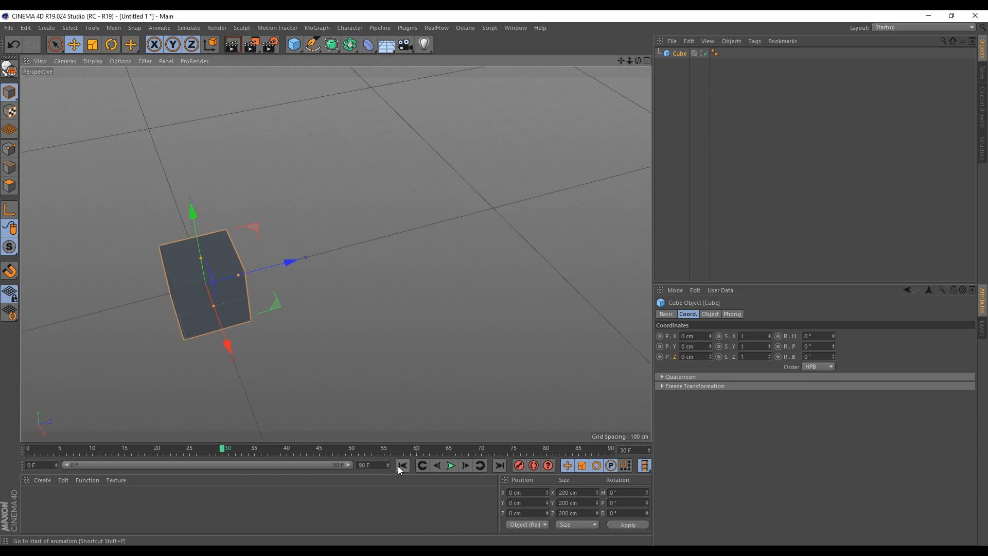
- Return to the first frame and set the animation length to 180 frames
click(403, 467)
drag(376, 467, 336, 467)
text(180)
key(Return)
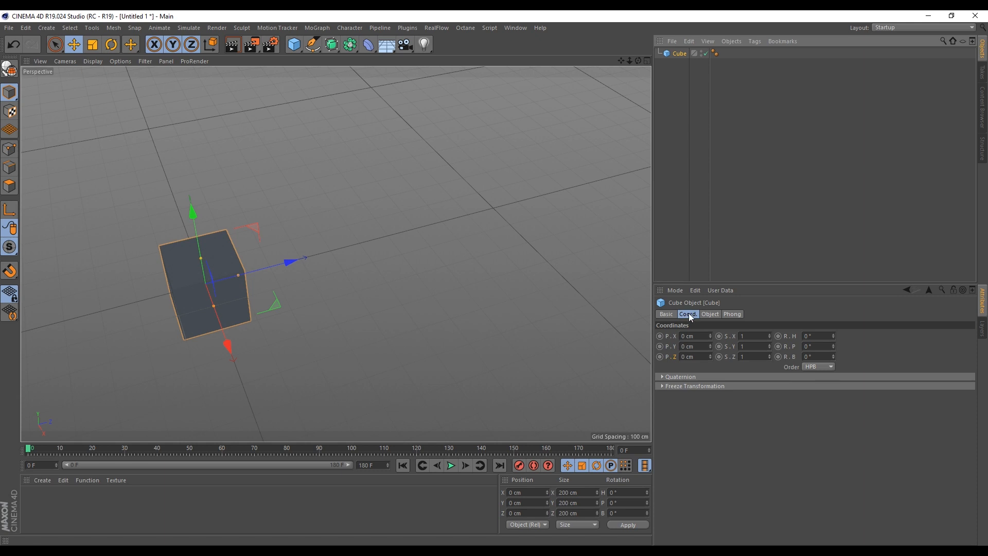
- Keyframe the cube's Z position at 0 cm on frame 0 and at 1103 cm on frame 90
click(659, 356)
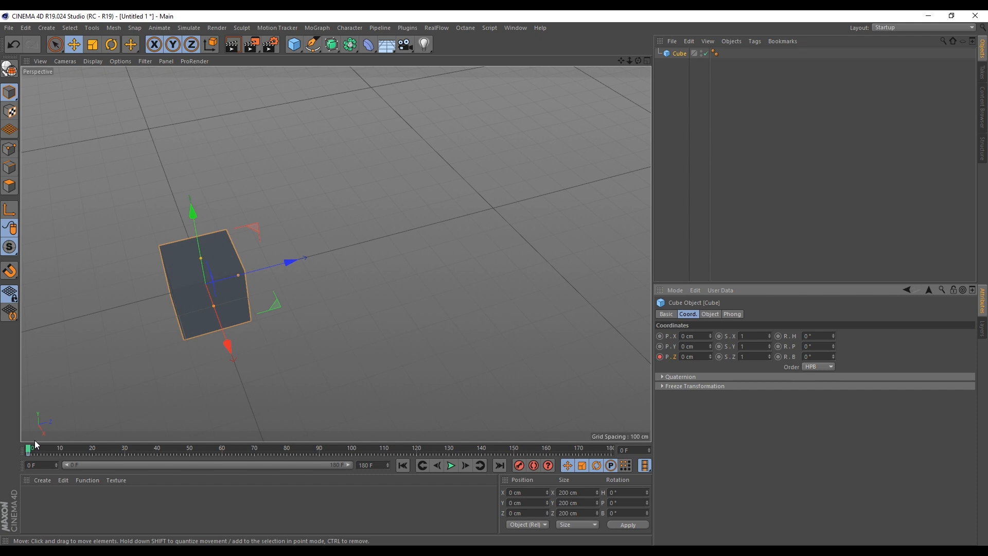
drag(28, 451, 205, 455)
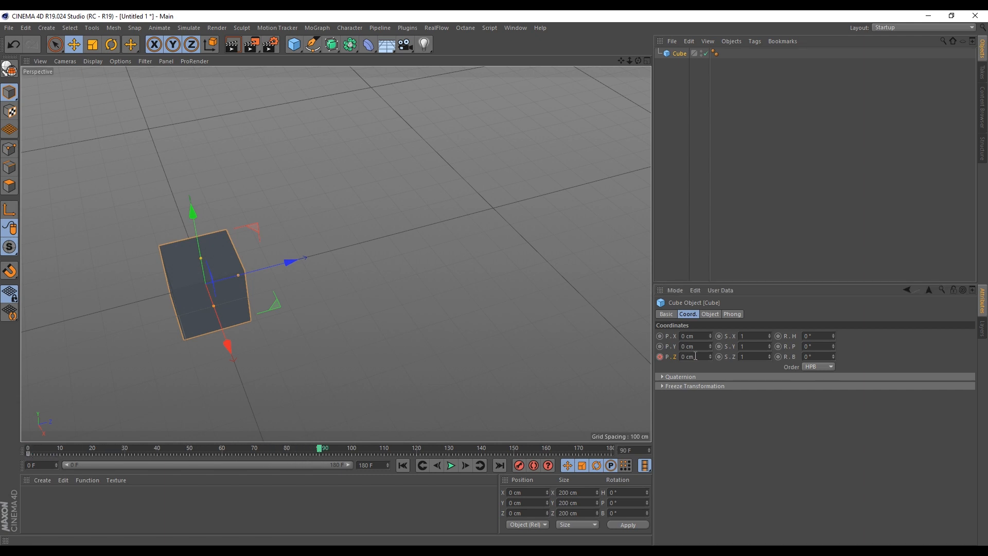
drag(711, 357, 631, 372)
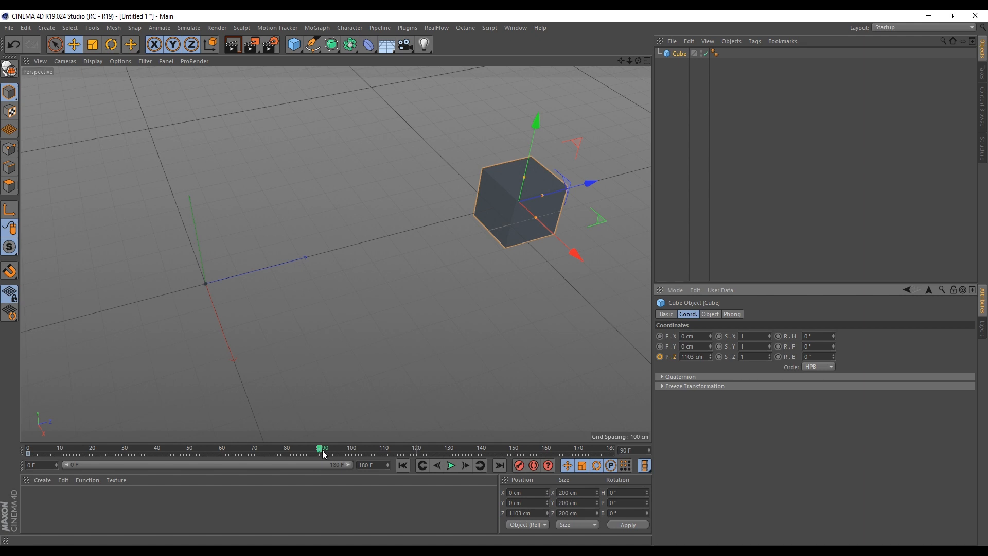
click(659, 356)
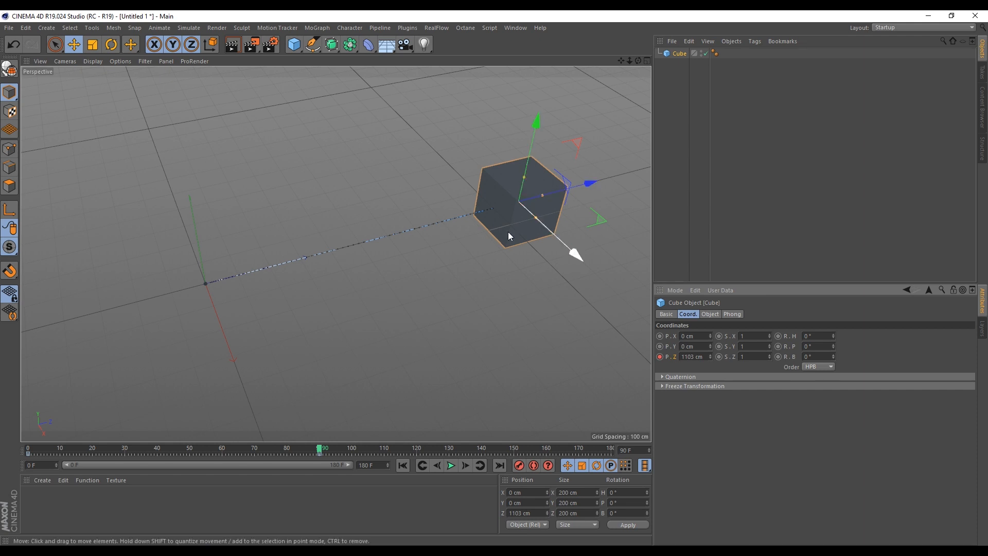
- Compare the cube's position at frames 0 and 90, and play back its movement
click(28, 451)
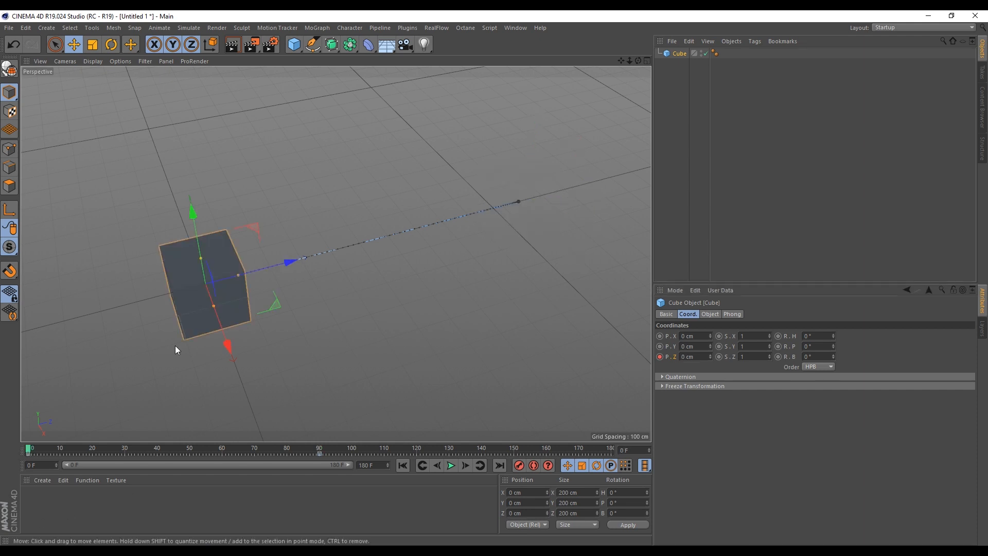
click(319, 448)
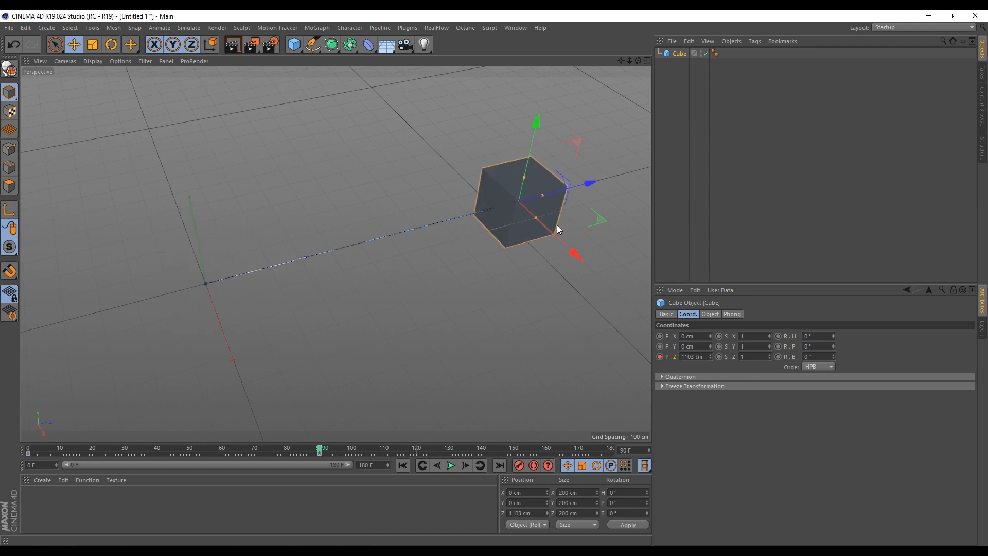
click(30, 448)
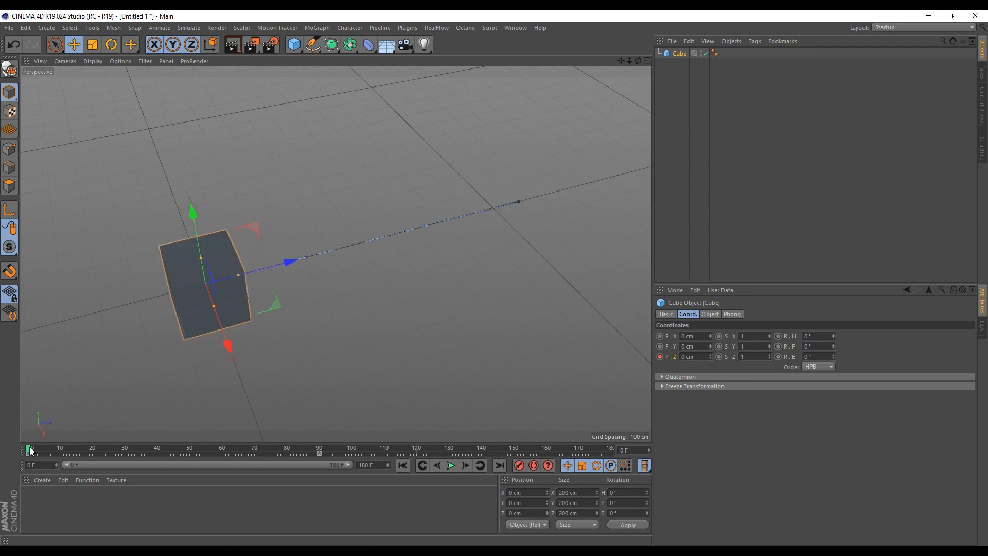
click(451, 466)
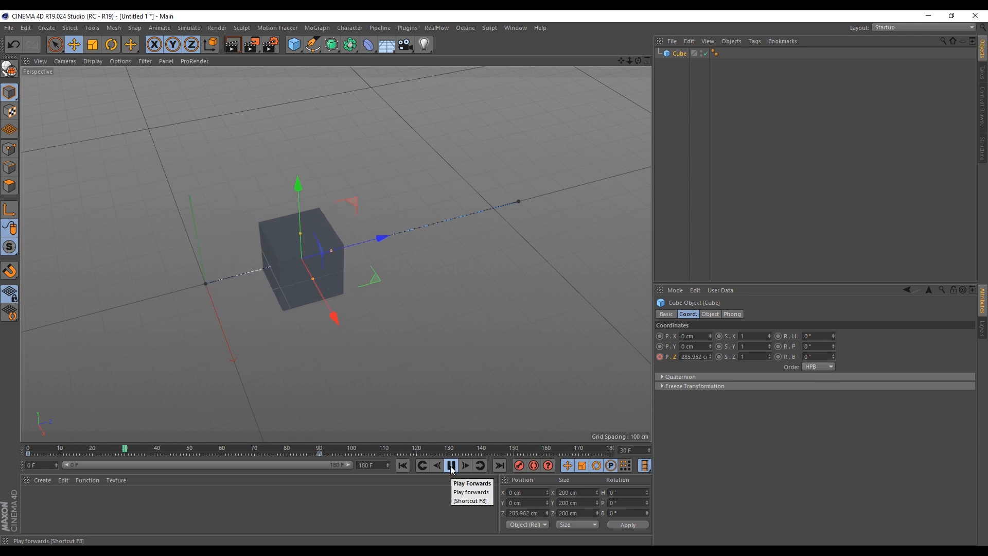
click(451, 465)
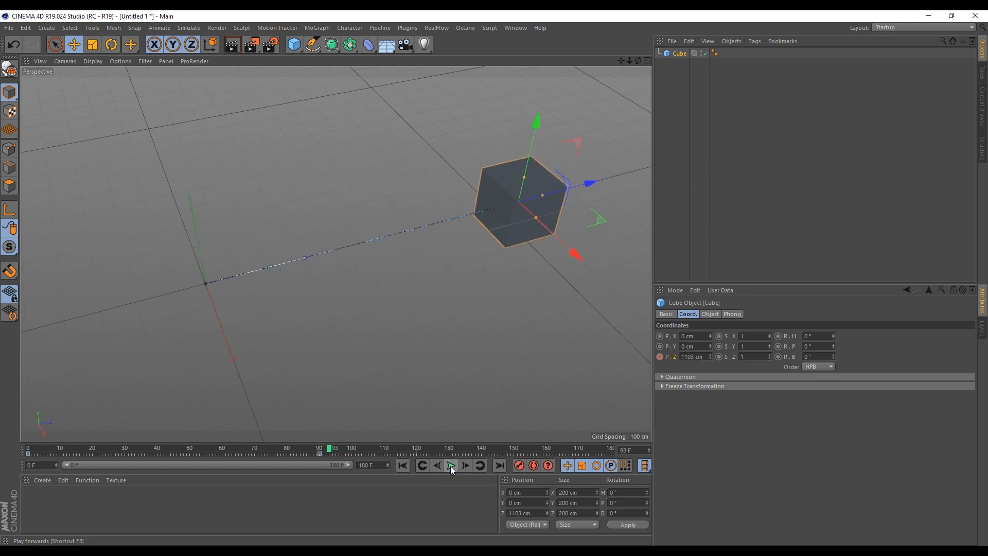
- Try setting the cube's Z position to 0 cm at frame 180 without a keyframe, and scrub back to frame 167
drag(331, 452, 320, 454)
drag(320, 452, 612, 443)
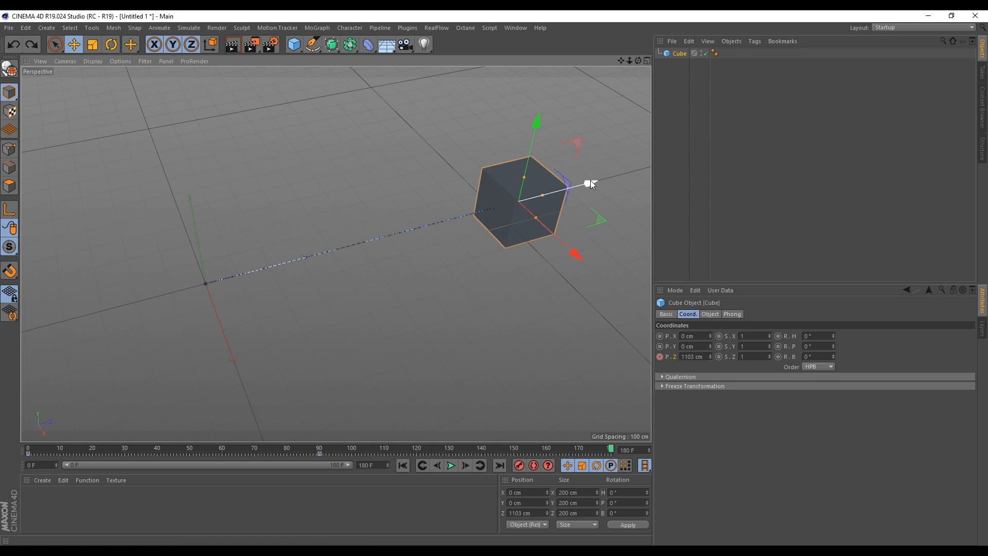
click(697, 357)
text(0)
key(Return)
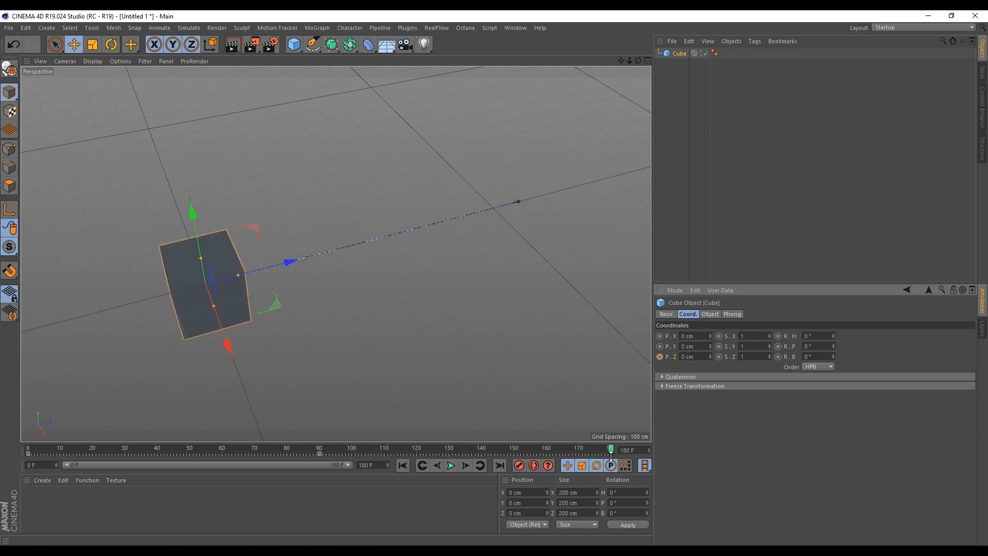
drag(611, 451, 569, 452)
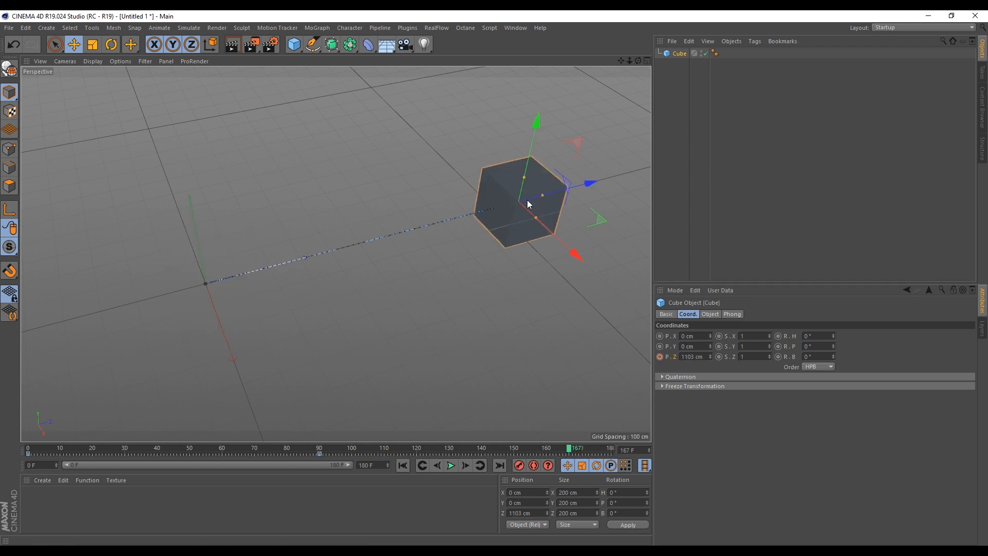
- At frame 180, set the cube's Z position to 0 cm and keyframe it
click(612, 453)
click(707, 356)
drag(708, 355, 625, 359)
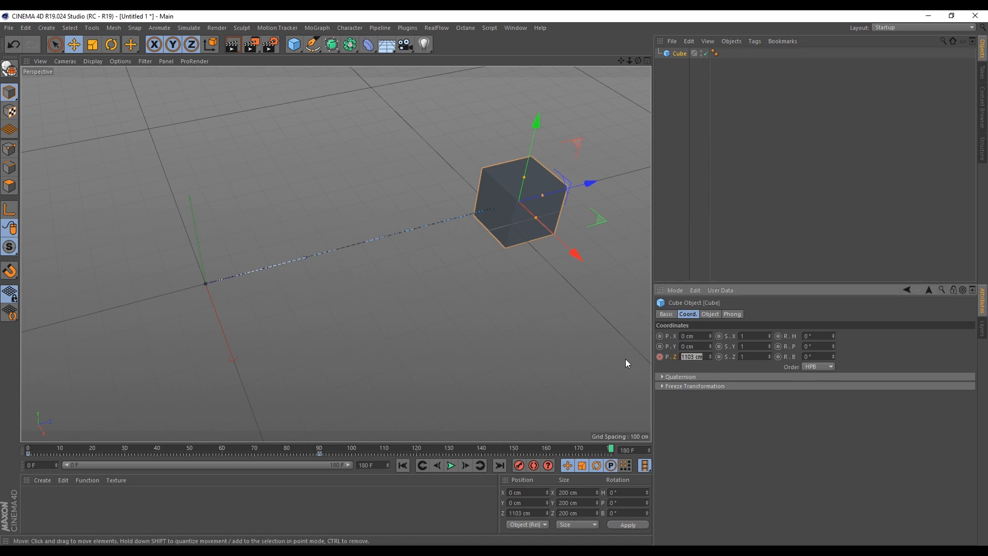
text(0)
key(Return)
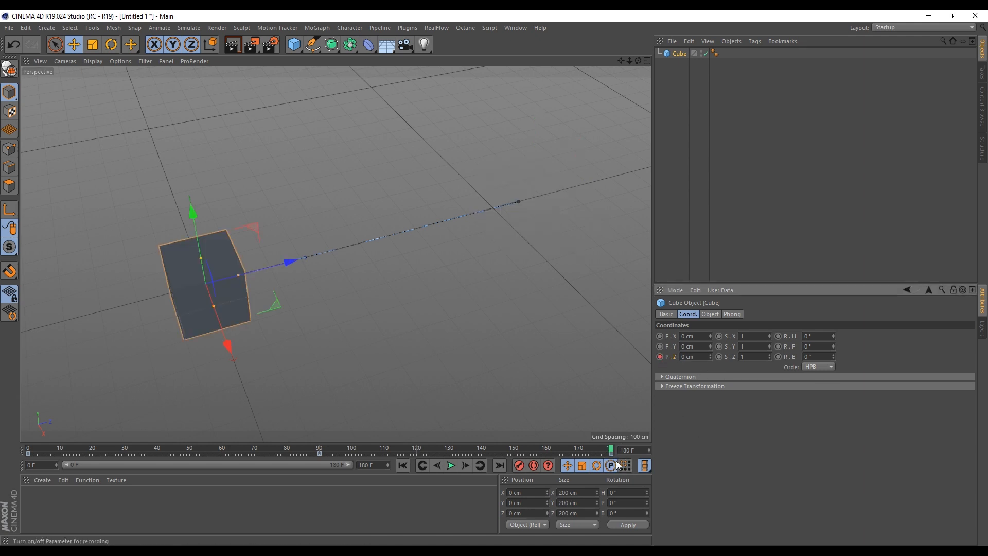
- Play back the cube's complete 180-frame movement out and back
click(451, 465)
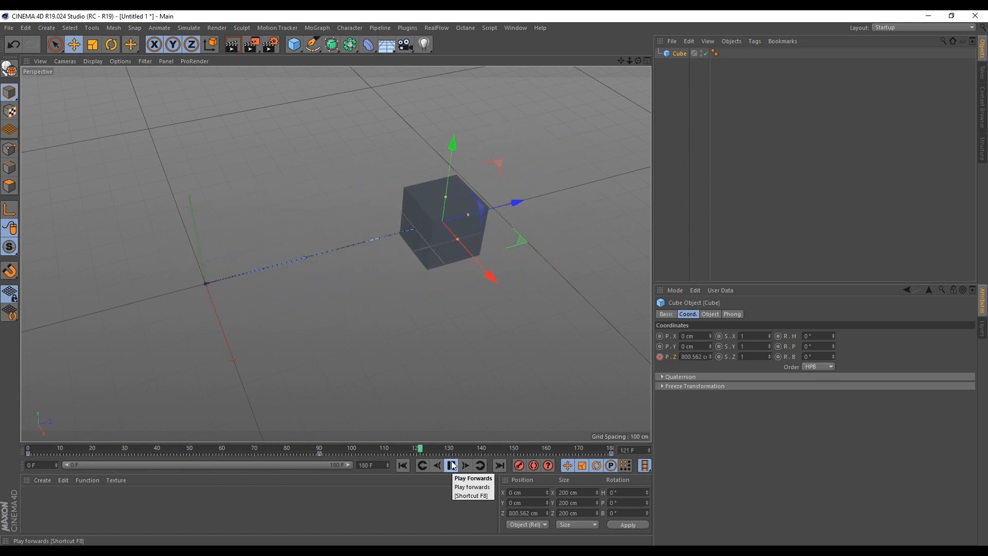
click(451, 465)
click(452, 465)
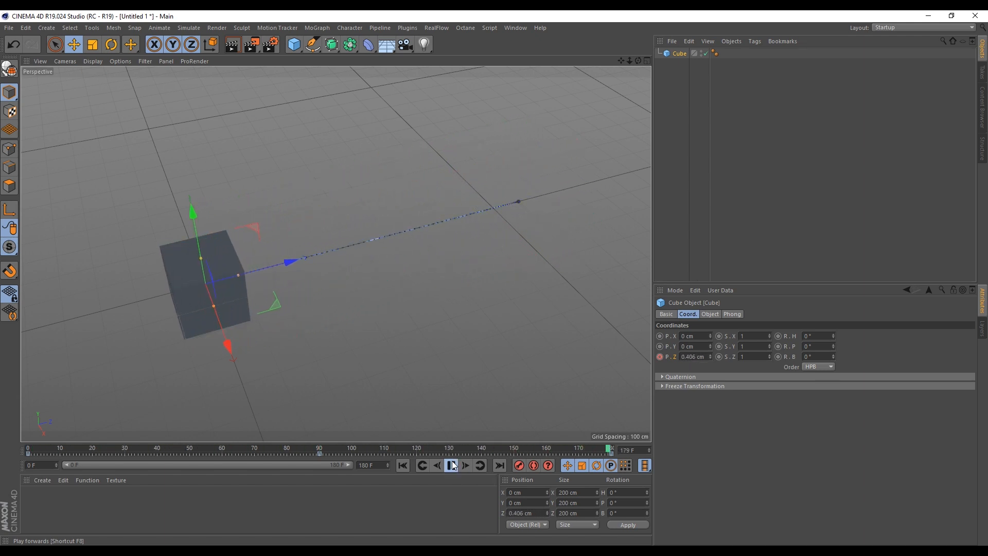
click(453, 465)
key(Delete)
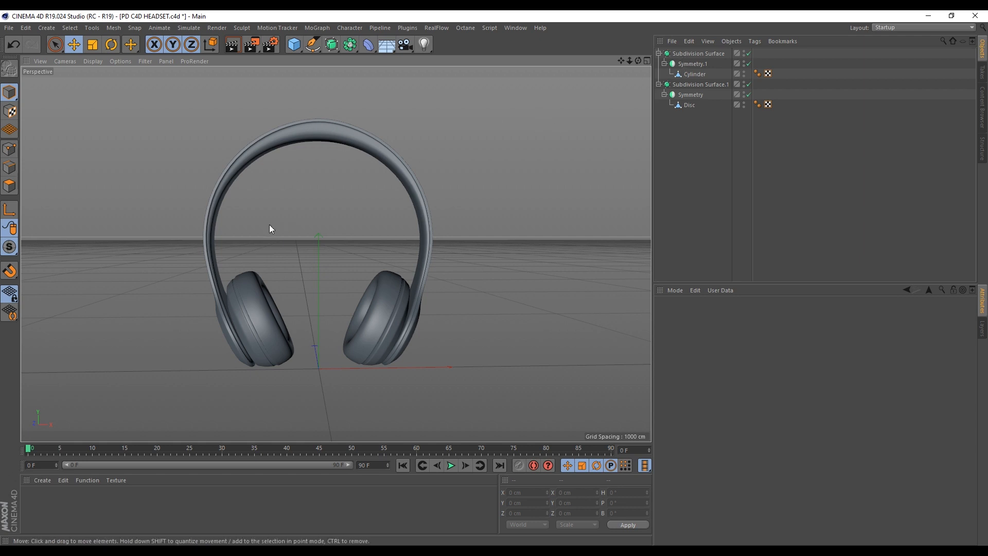
- Group both Subdivision Surface objects under a null and rename it HEADSET
click(691, 84)
ctrl+click(693, 54)
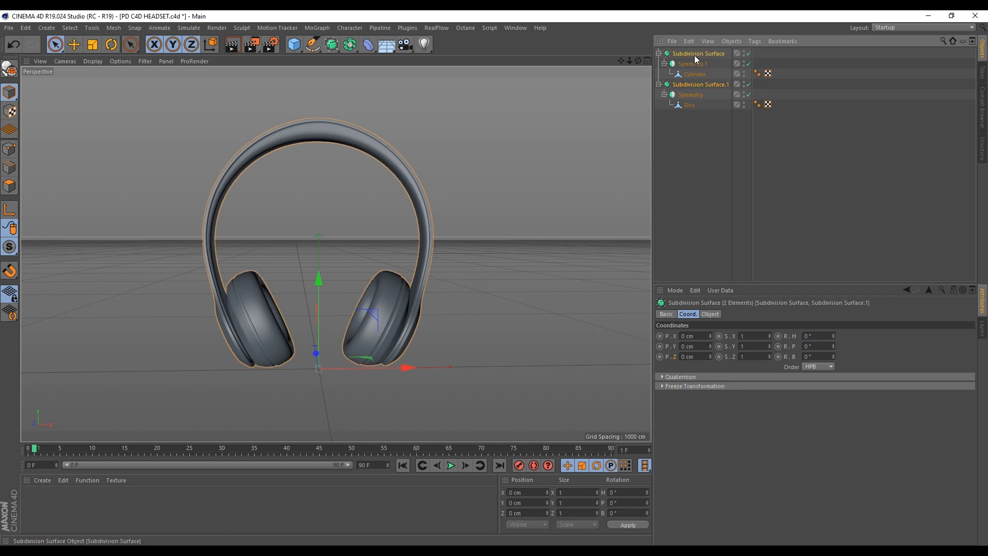
key(alt+g)
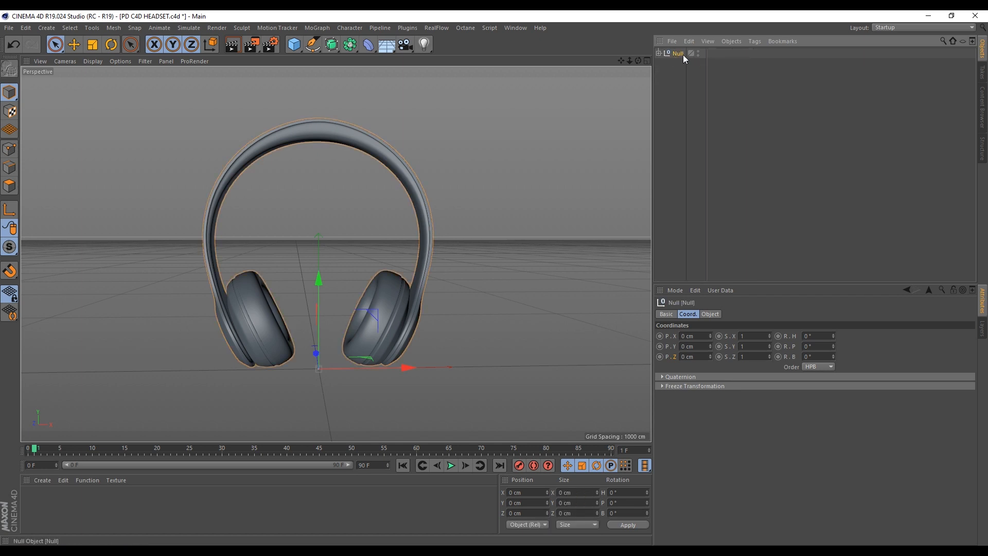
double_click(680, 54)
text(HEADSET)
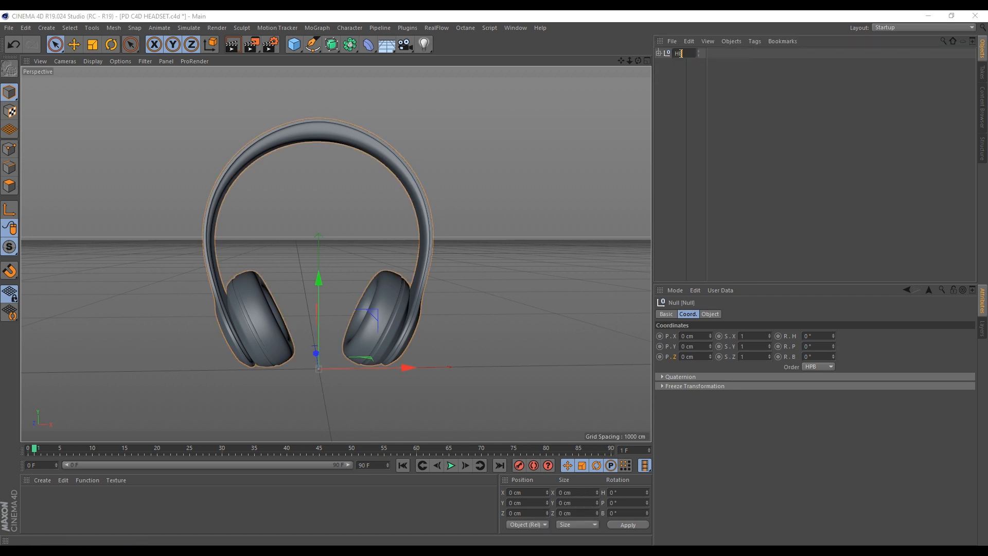
key(Return)
- Try moving the HEADSET null's axis off centre toward the headband and rotating the headset around it
key(e)
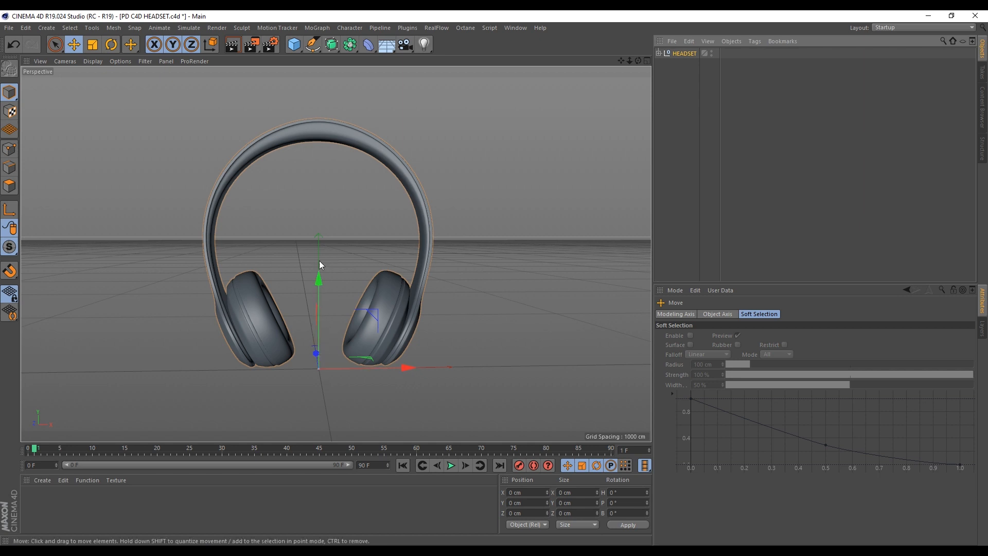
click(9, 209)
drag(317, 282, 399, 126)
drag(407, 201, 306, 225)
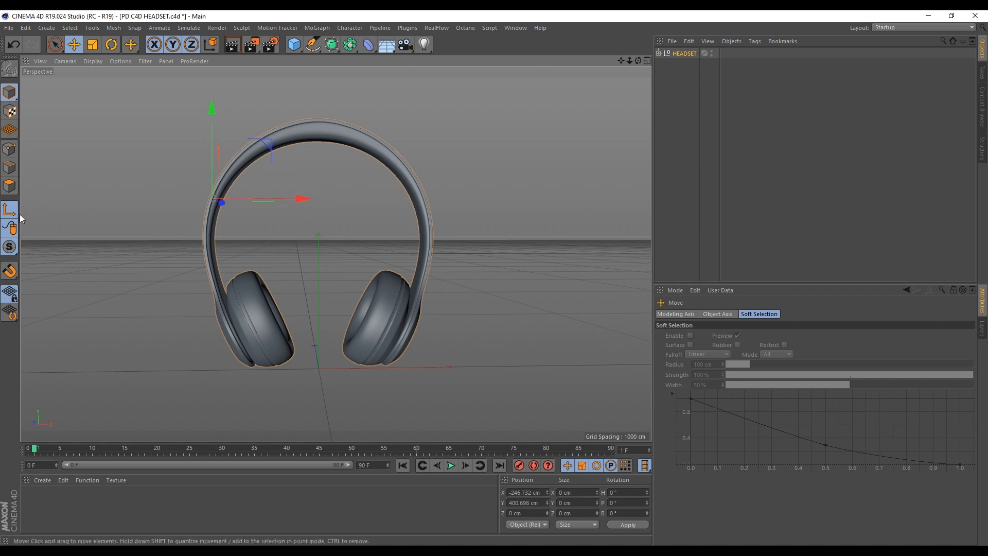
click(111, 45)
mouse_move(224, 192)
mouse_down()
mouse_move(115, 207)
mouse_move(211, 218)
mouse_move(204, 239)
mouse_move(218, 181)
mouse_up()
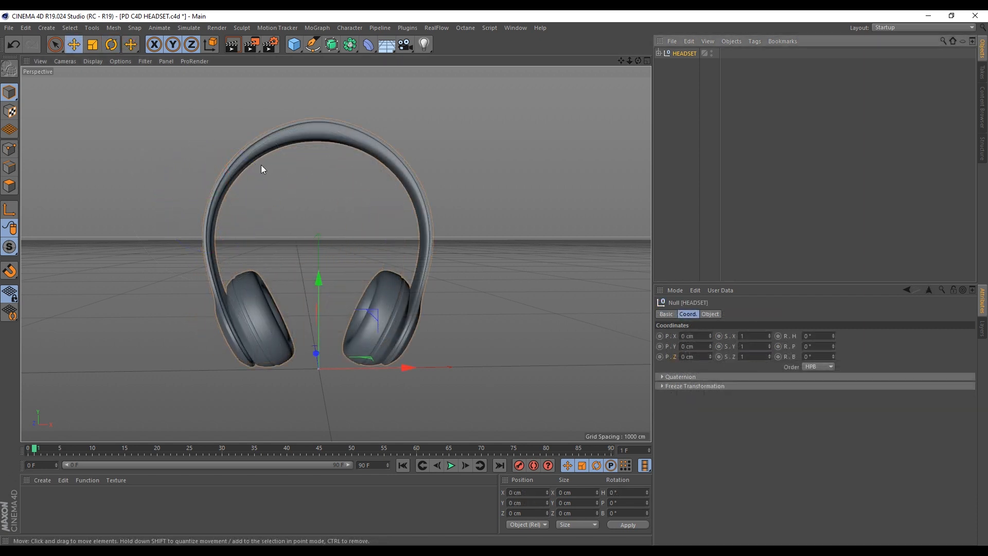
- Add a standard camera to the scene and look through it
click(403, 45)
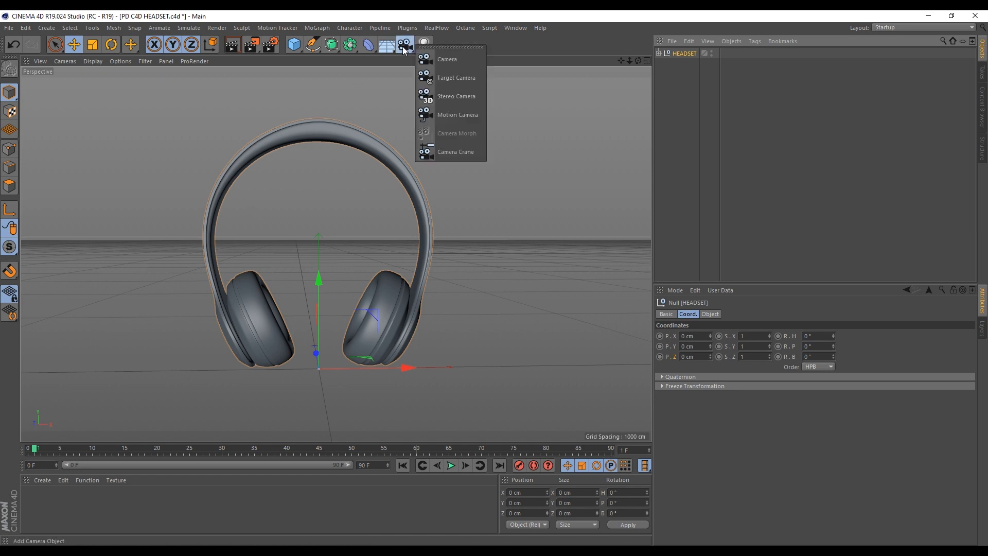
click(447, 60)
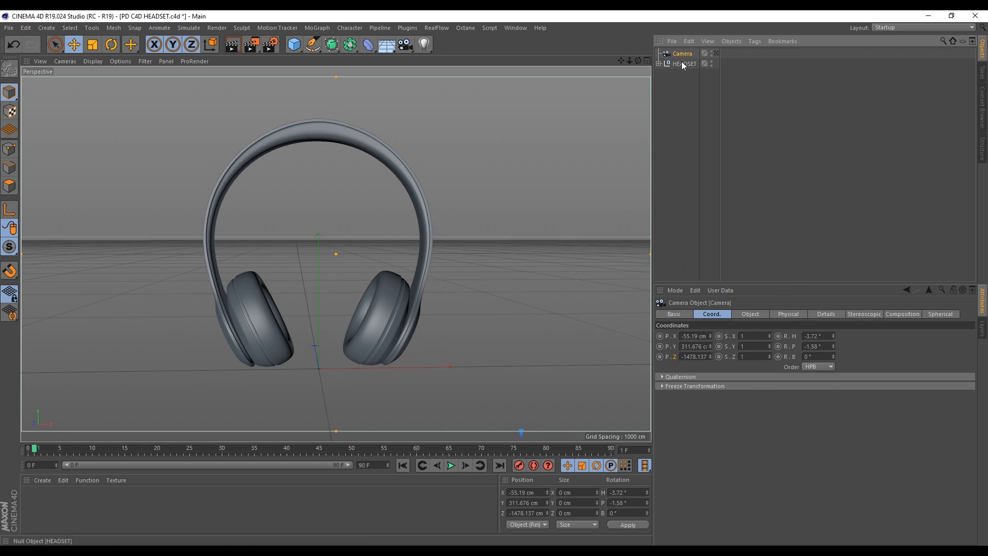
key(o)
scroll(391, 342, up, 1)
scroll(436, 268, down, 3)
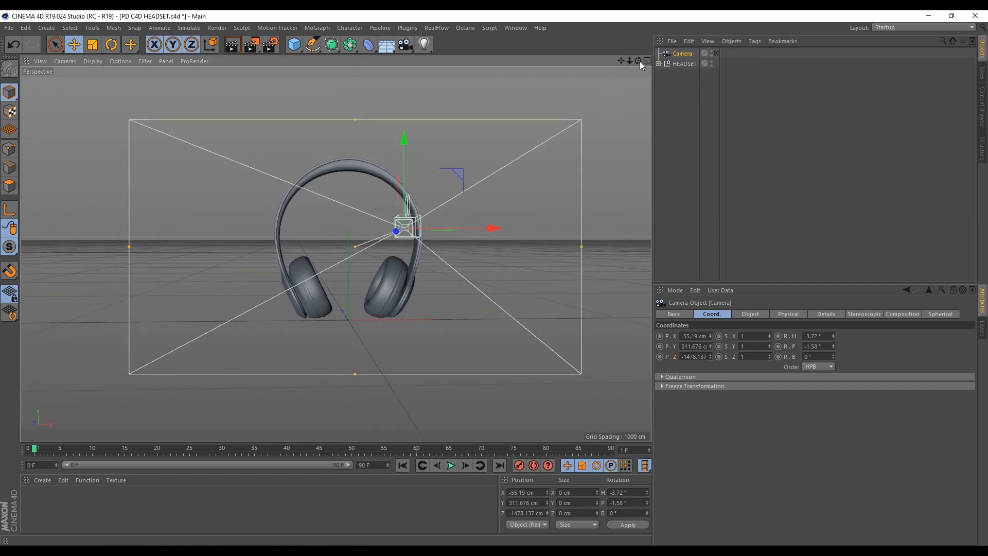
click(715, 54)
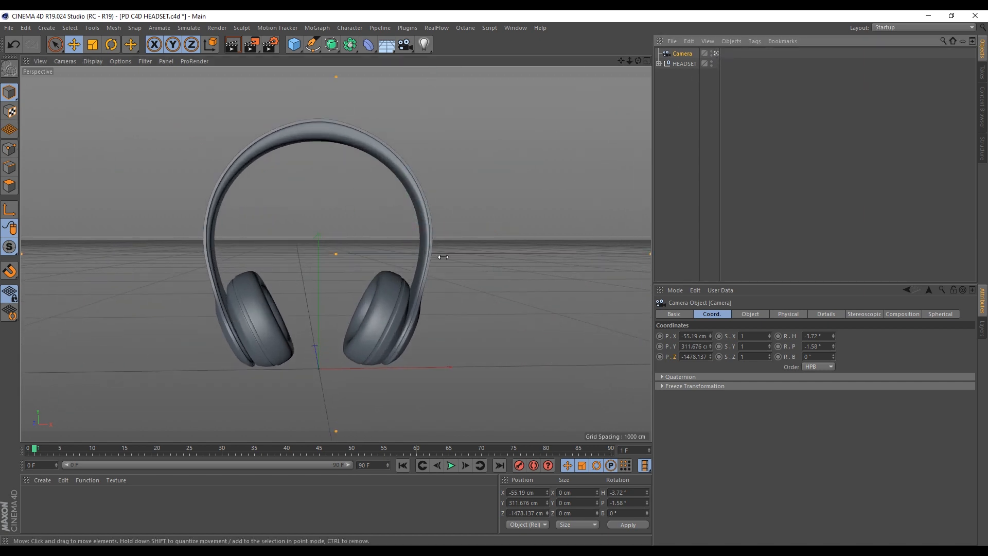
- Inspect the camera from outside, return to the camera view, and undo the trial view movements made there
click(715, 53)
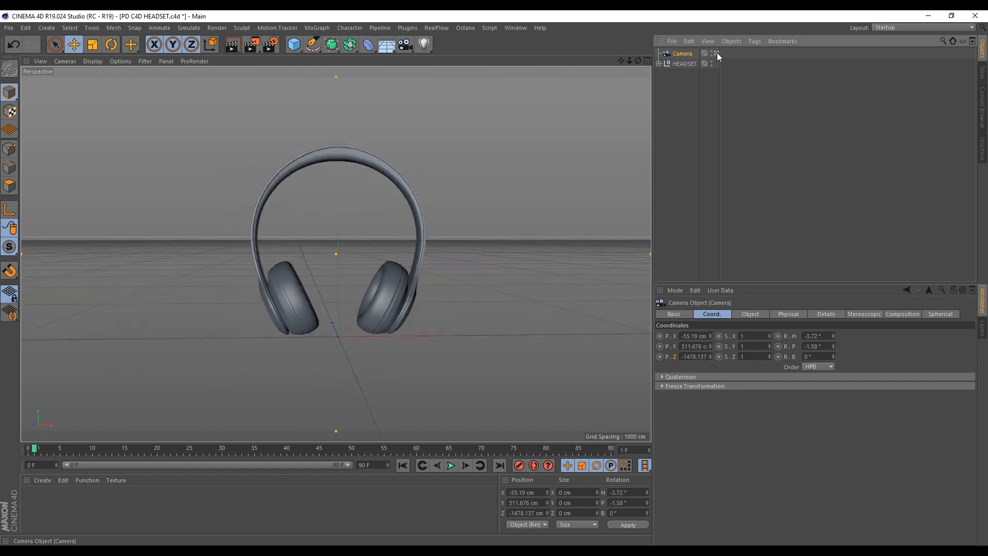
alt+drag(328, 263, 406, 211)
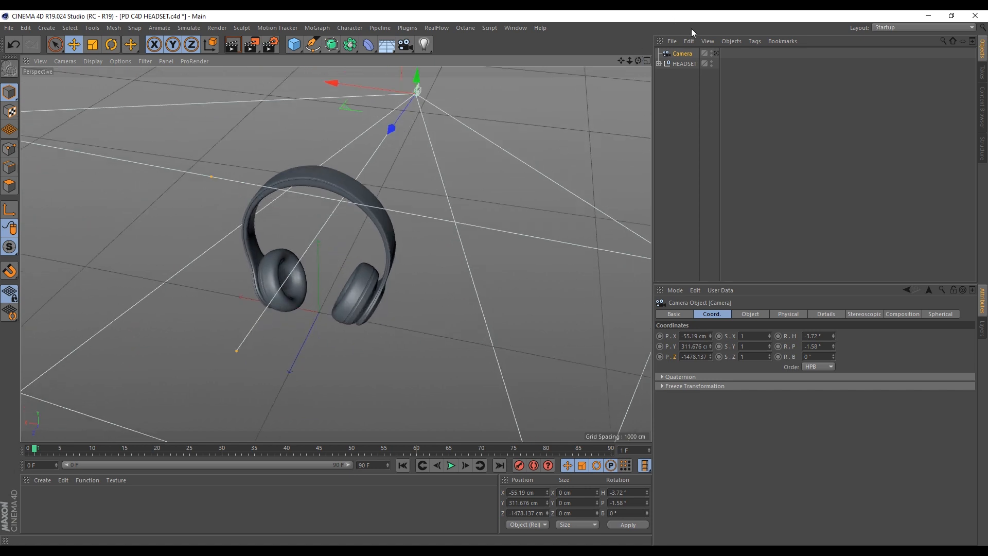
click(716, 53)
mouse_move(638, 60)
mouse_down()
mouse_move(657, 54)
mouse_move(624, 60)
mouse_up()
alt+middle_drag(317, 226, 433, 186)
key(ctrl+shift+z)
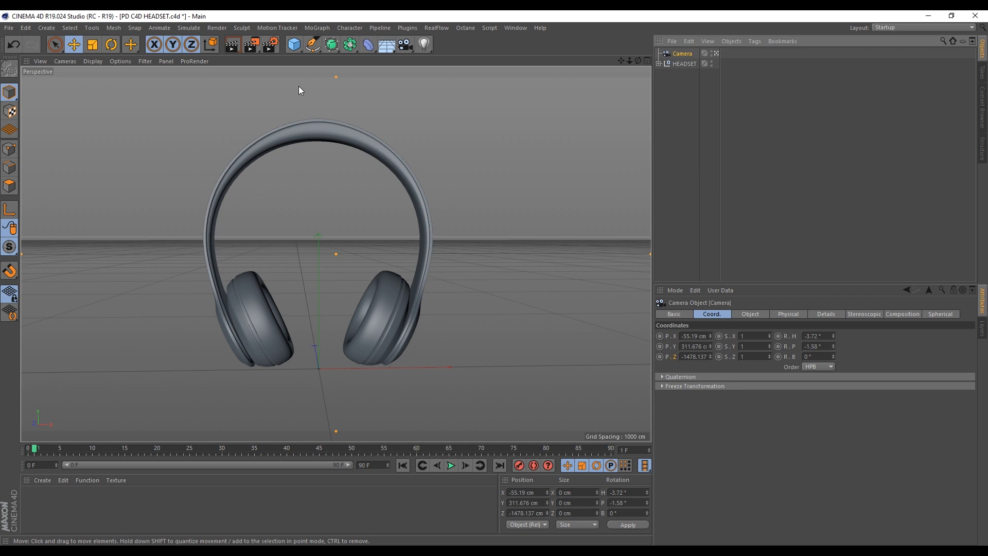
- Set the render output height to 1280 pixels to make a square 1280 x 1280 frame
click(274, 43)
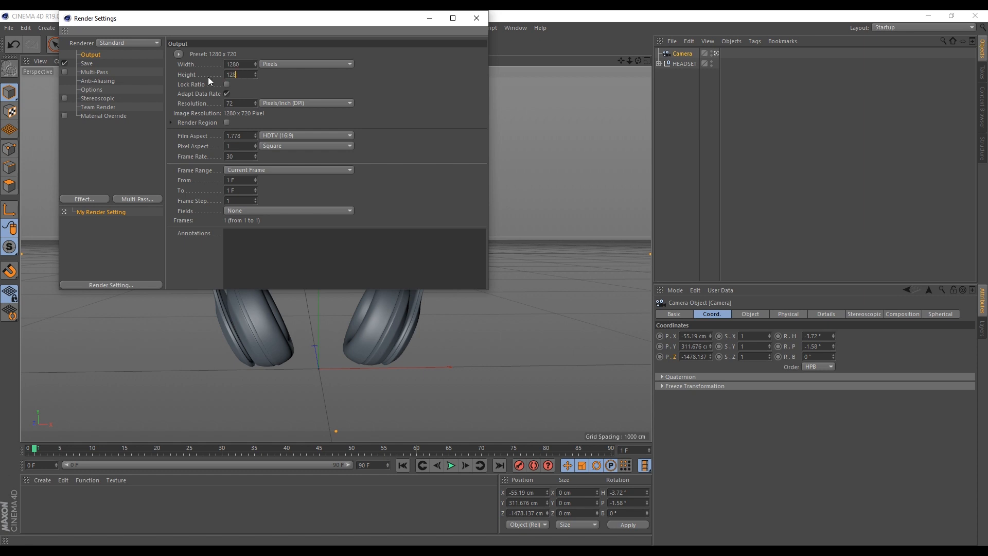
key(Return)
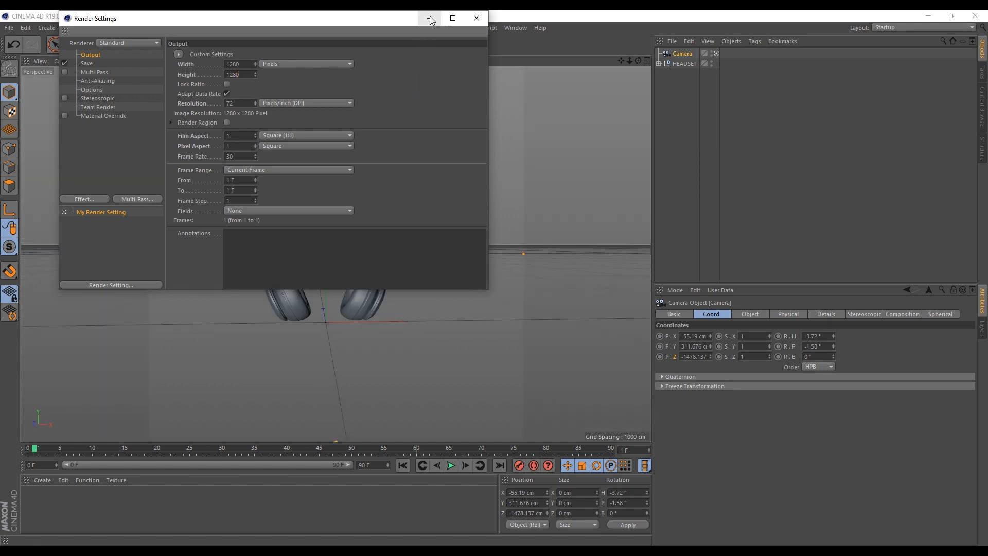
click(430, 18)
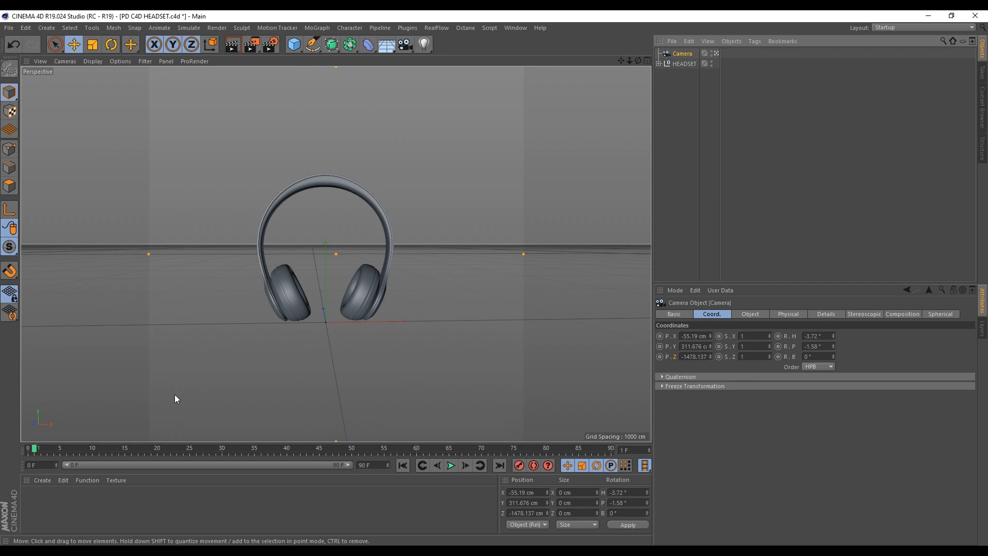
- Reframe the camera to centre the headset in the square frame, at about X -20, Y 404 and Z -868 cm
mouse_move(629, 60)
mouse_down()
mouse_move(651, 60)
mouse_move(620, 62)
mouse_up()
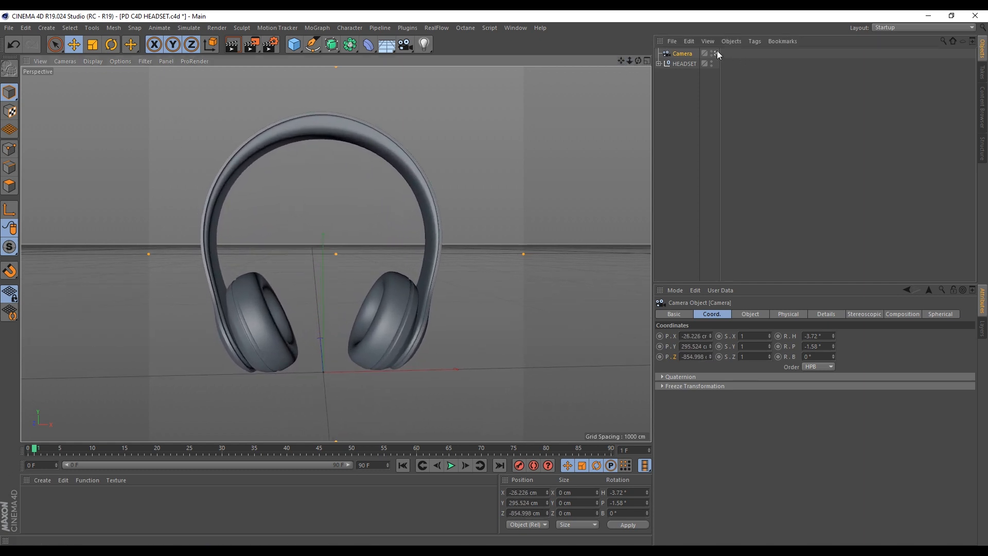
alt+middle_drag(257, 309, 270, 310)
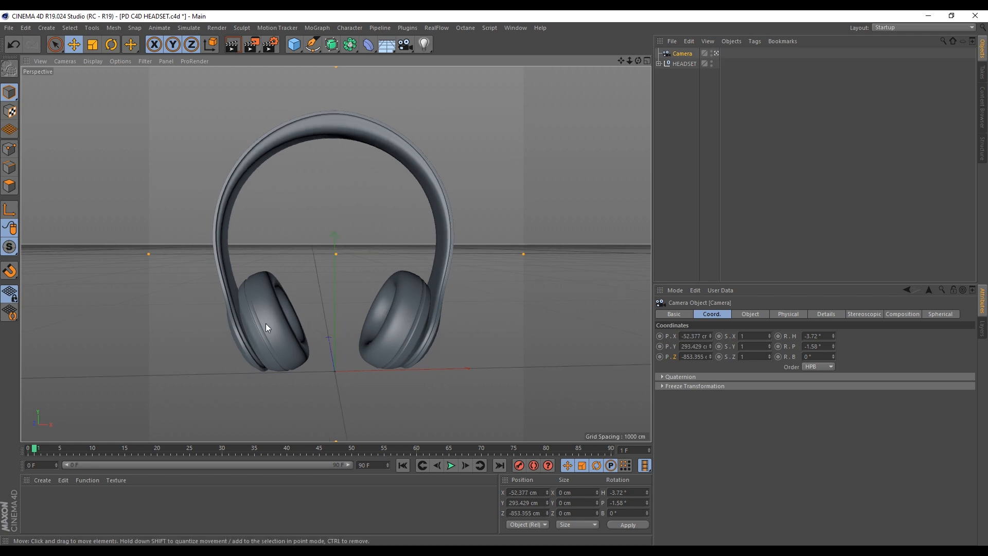
alt+drag(271, 311, 267, 325)
alt+drag(418, 315, 410, 297)
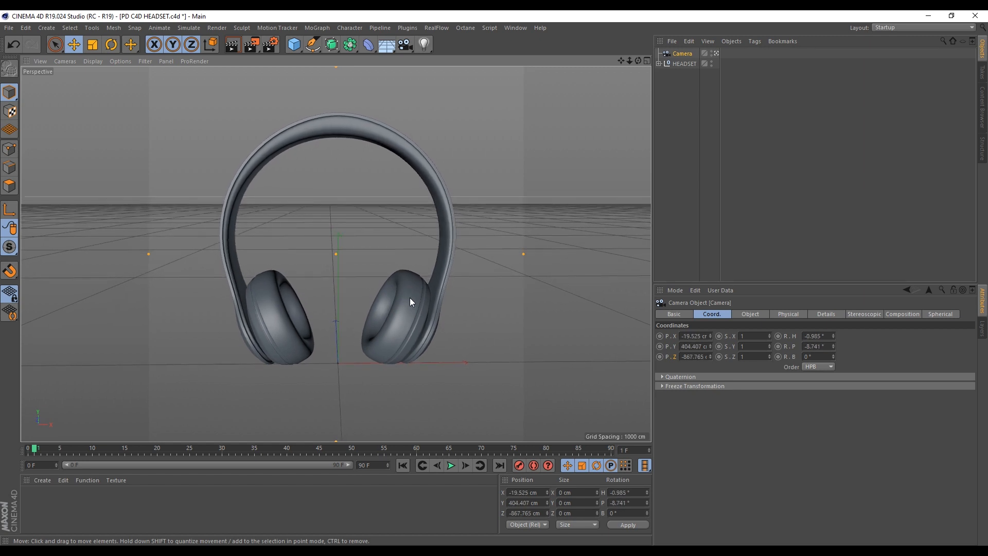
- Leave the camera view and hide the camera object in the viewport
click(717, 52)
click(717, 52)
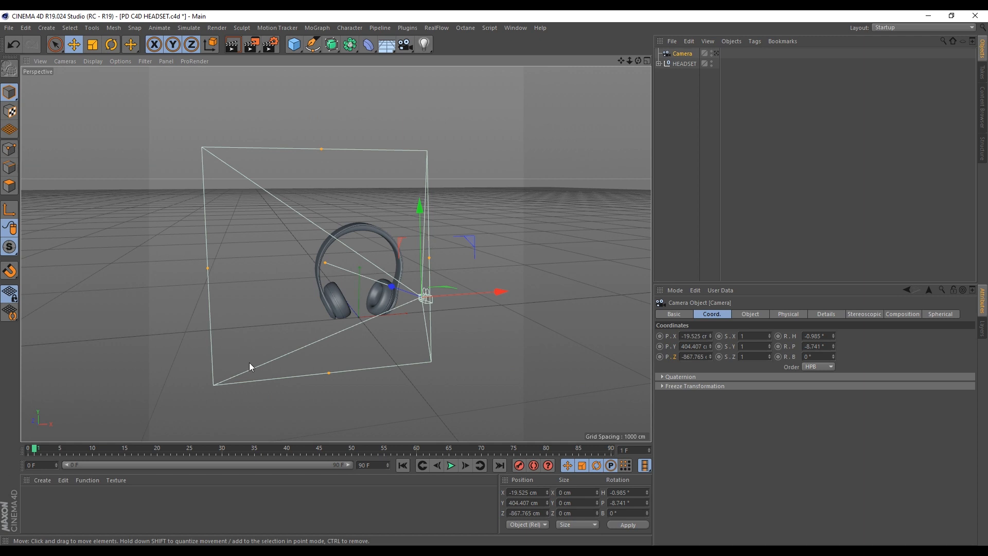
scroll(240, 356, up, 2)
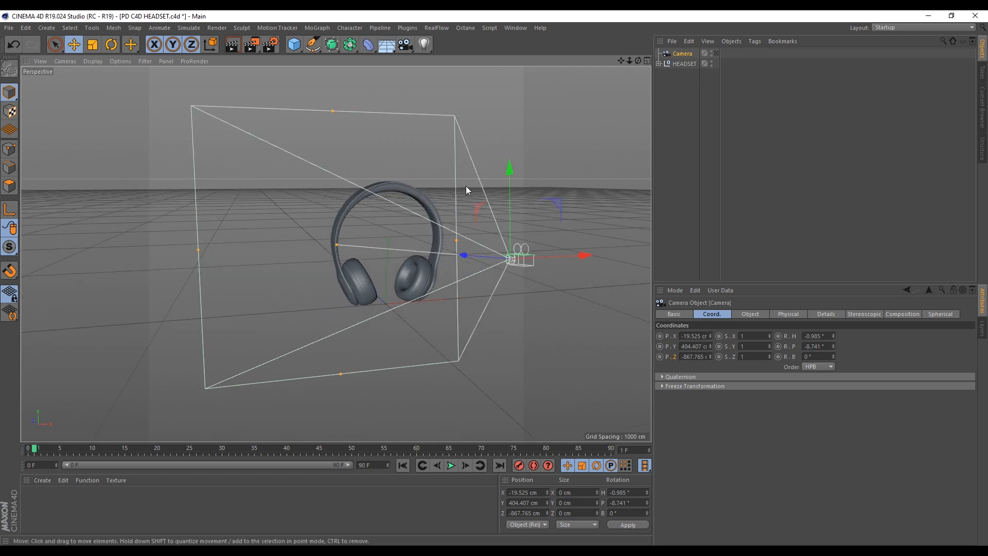
click(711, 52)
scroll(449, 278, up, 1)
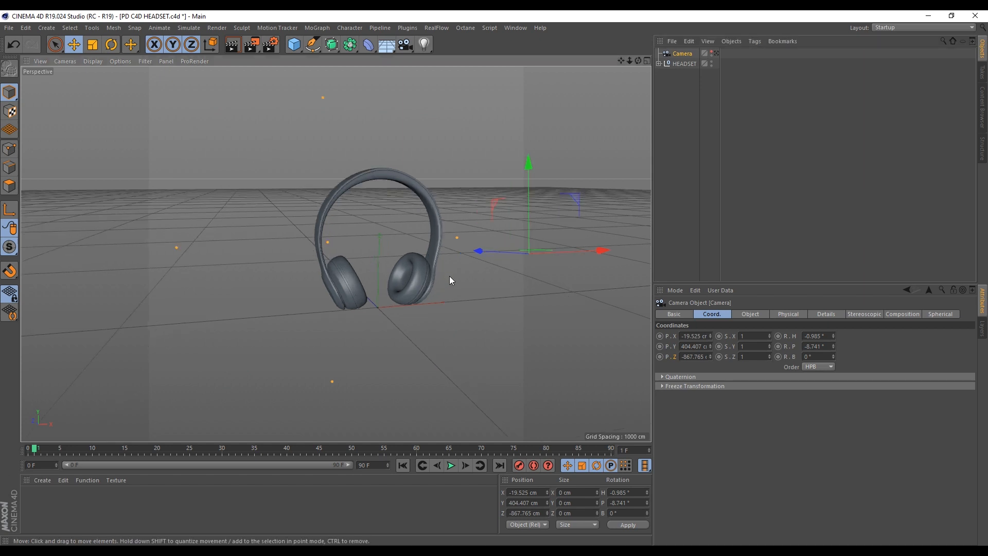
click(716, 53)
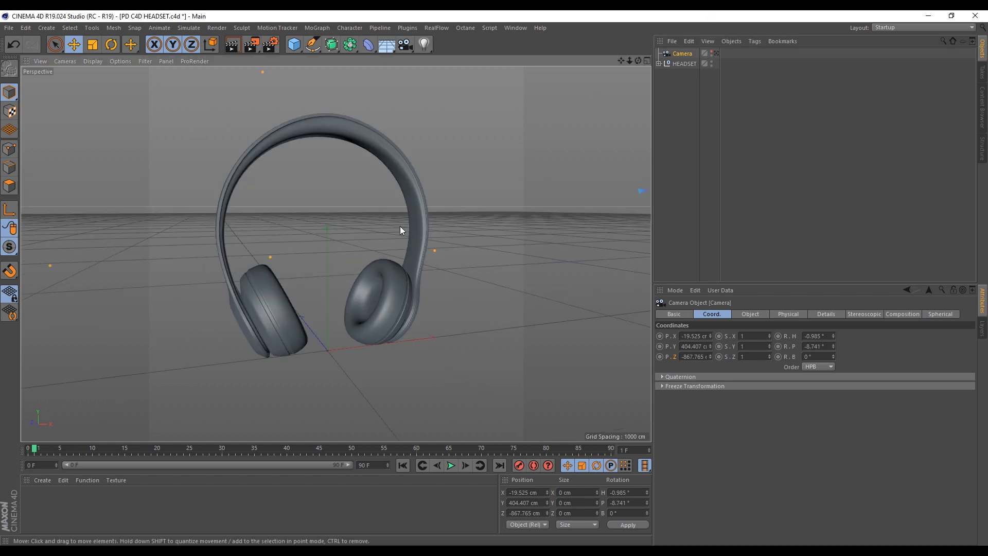
- Select the HEADSET null and record its position, scale and rotation keyframe at frame 0
click(404, 255)
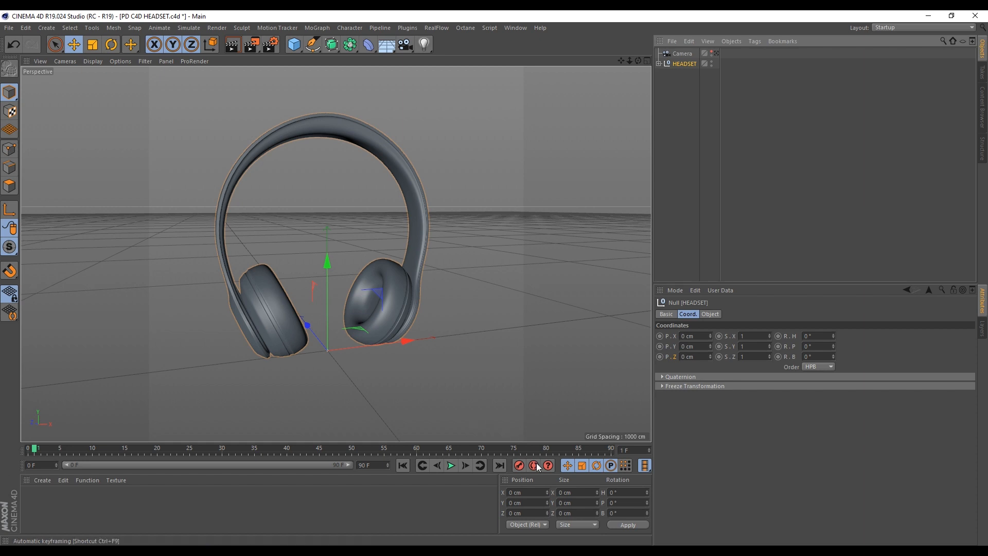
key(f)
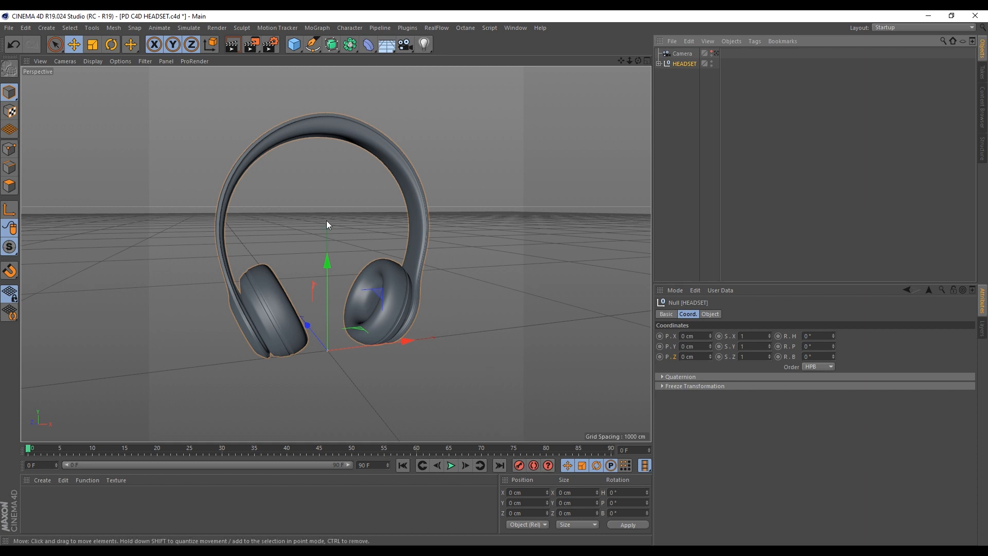
click(518, 467)
key(r)
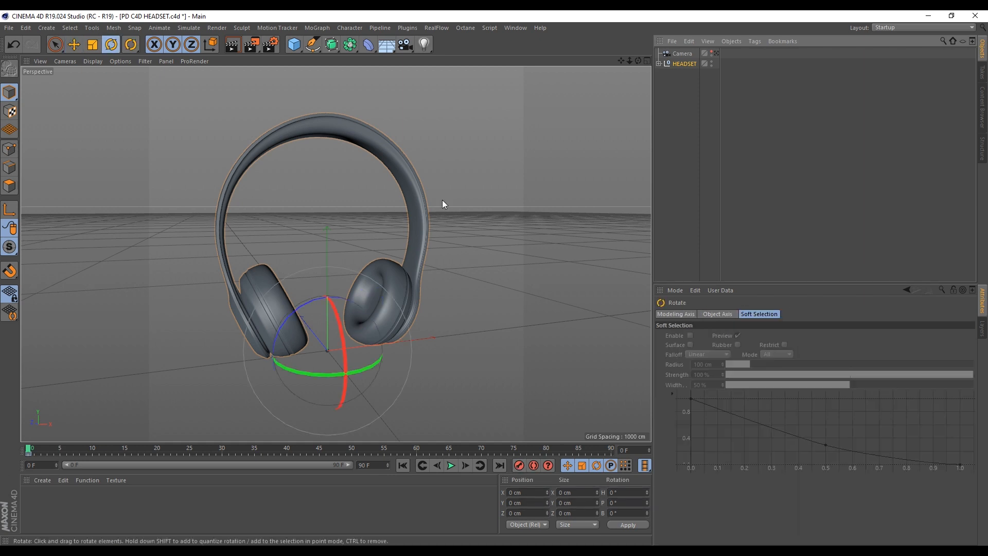
drag(458, 447, 511, 448)
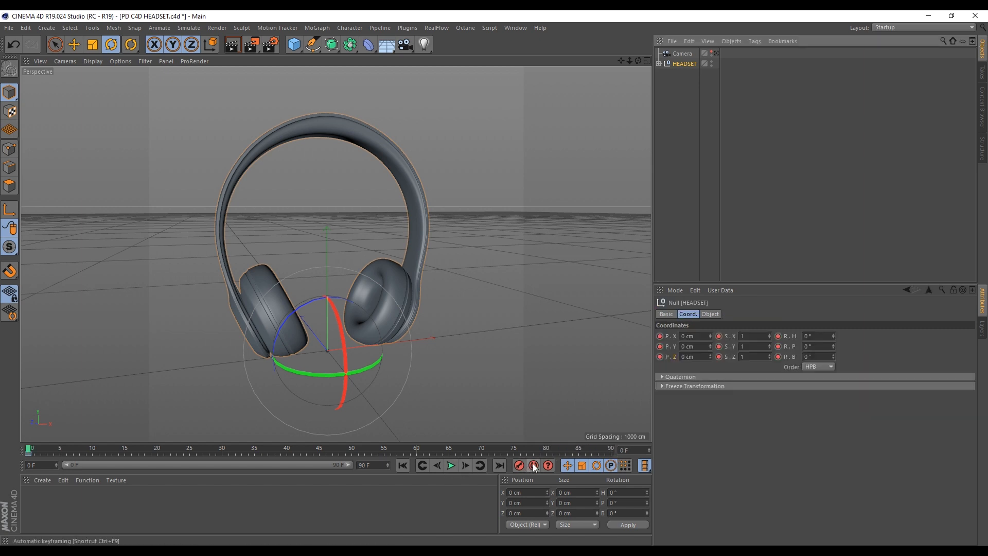
- Turn on automatic keyframing and rotate the headset's heading to about 307° at frame 90
click(533, 464)
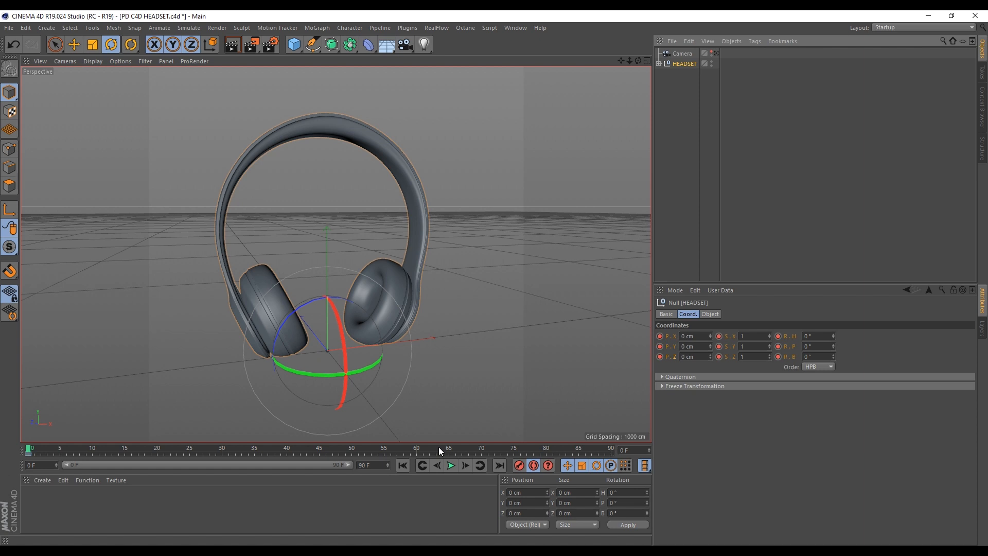
drag(438, 447, 476, 448)
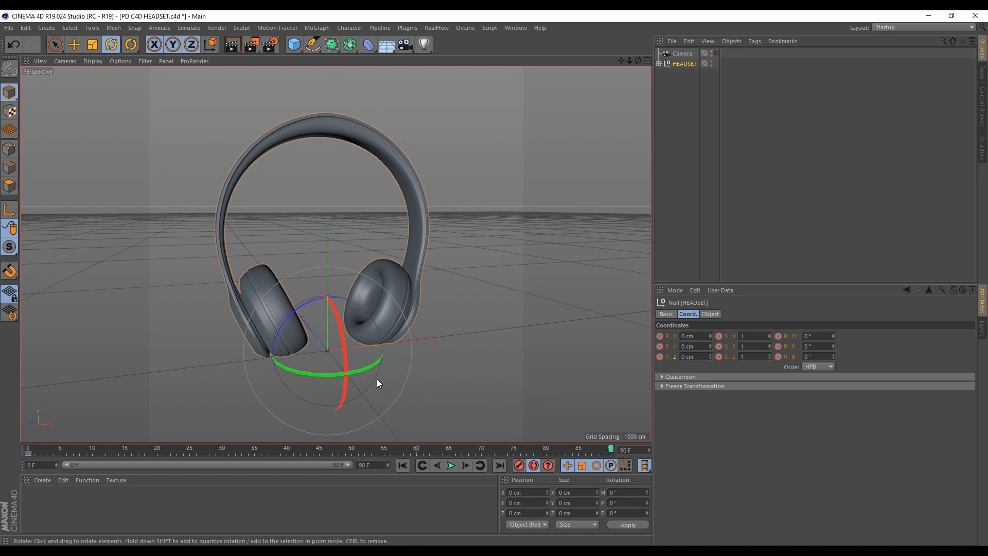
drag(291, 367, 124, 357)
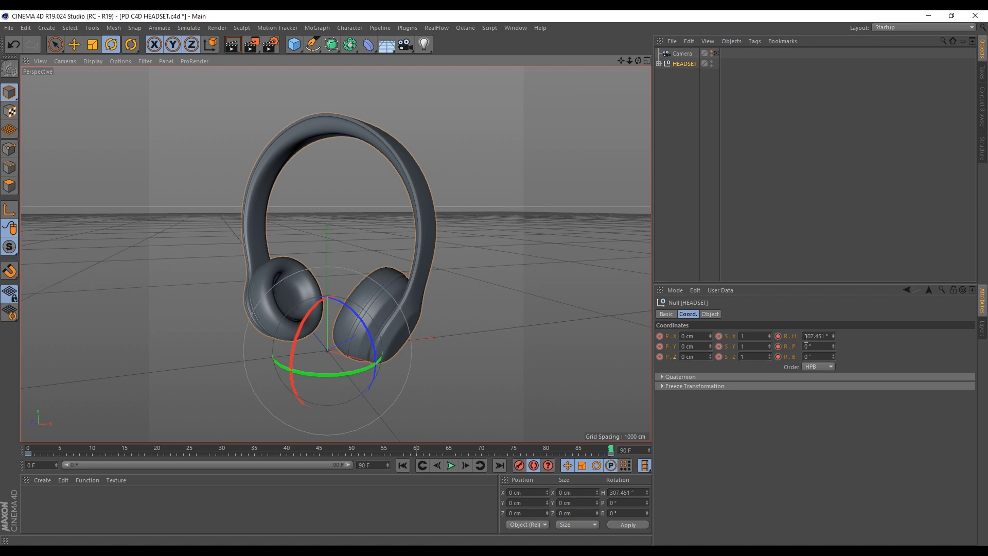
- Play back the headset's rotation from the start and scrub through to frame 90
click(402, 465)
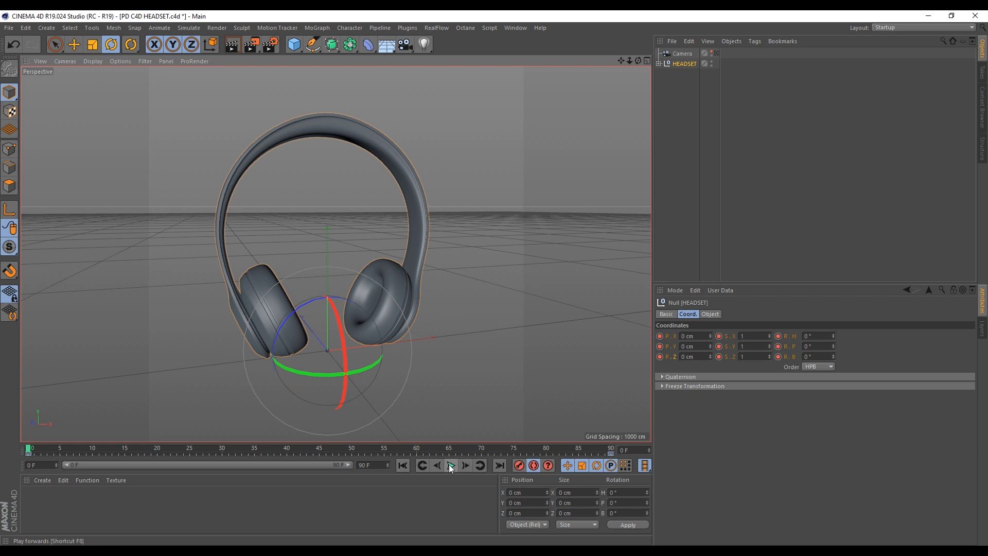
click(450, 465)
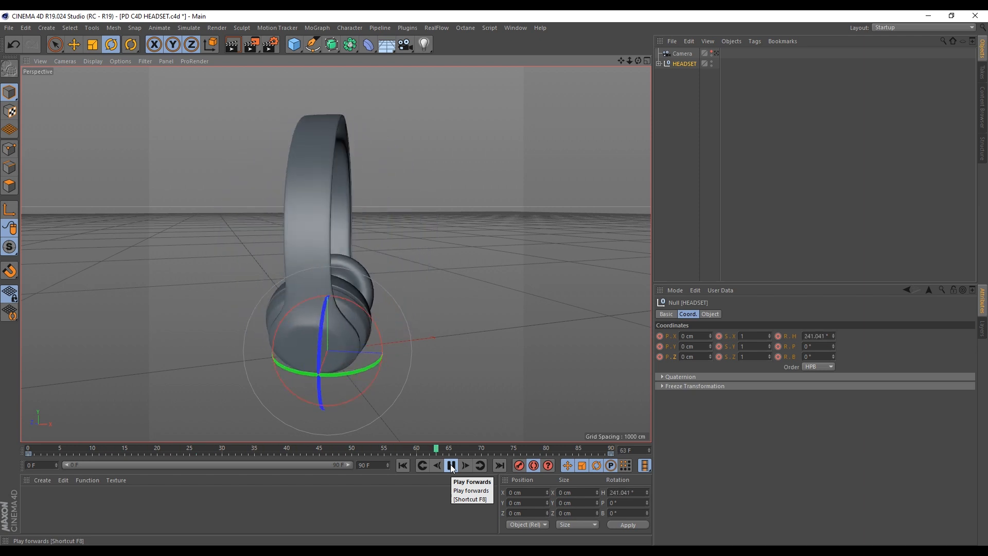
click(451, 465)
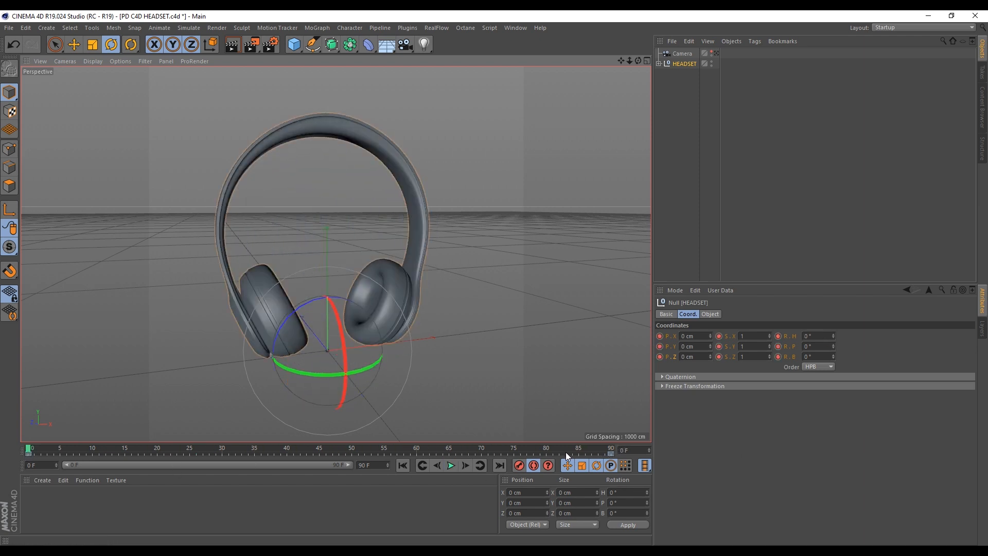
drag(307, 447, 616, 452)
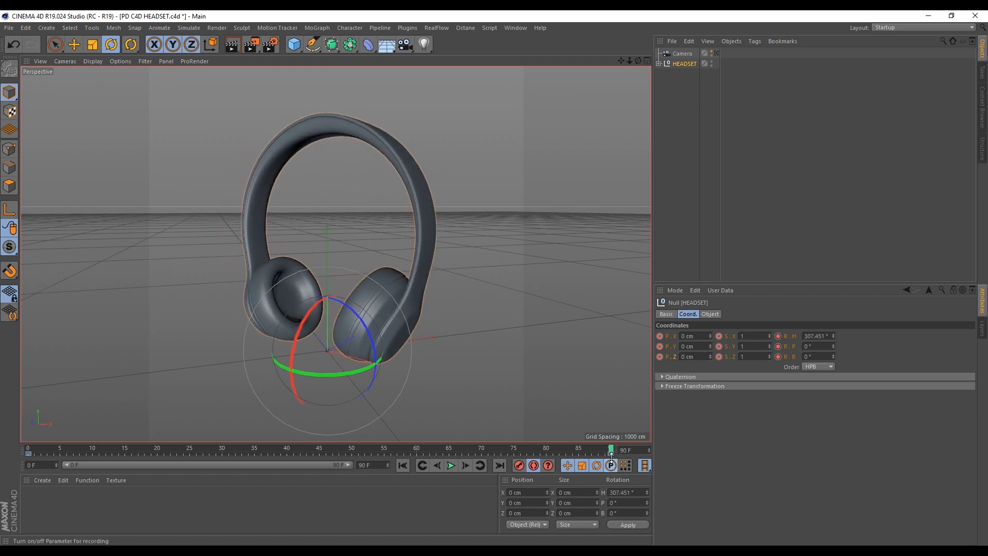
- At frame 45, tilt the headset to add an automatic keyframe, and scrub back to frame 0
drag(612, 451, 320, 455)
drag(327, 297, 333, 305)
drag(320, 452, 2, 473)
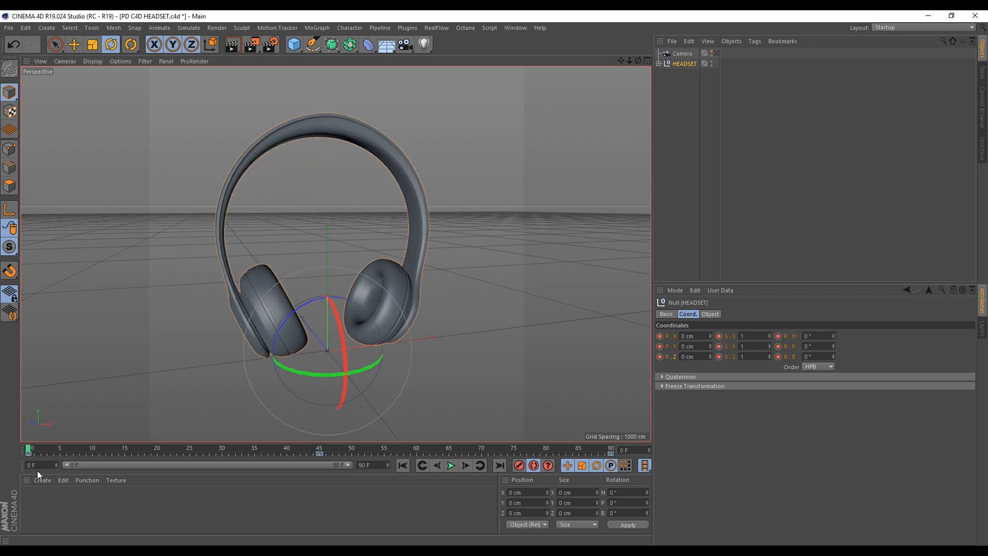
- Play back the headset animation, move its frame 45 keyframe to frame 30, and replay it from the start
click(451, 465)
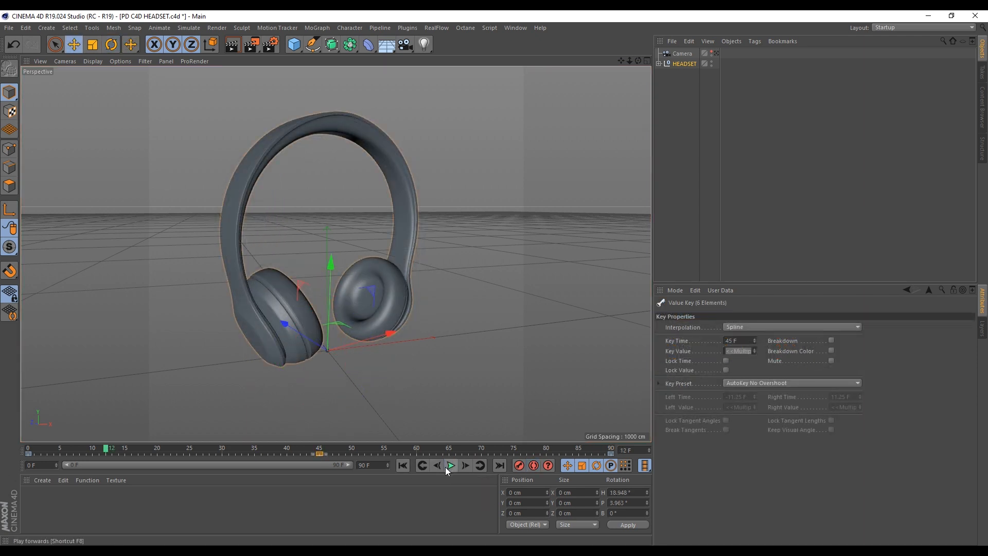
drag(242, 456, 183, 455)
drag(103, 445, 0, 474)
click(452, 465)
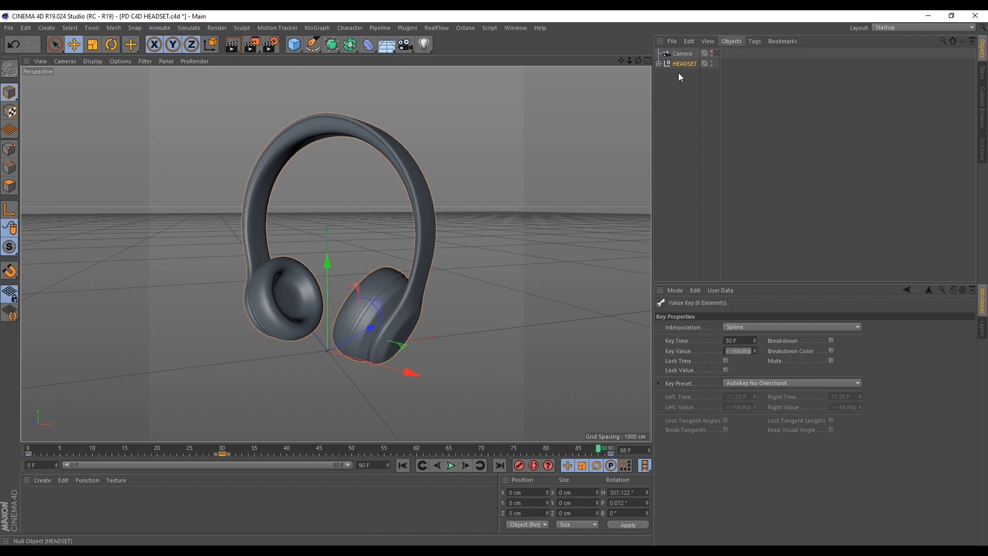
- Look through the camera at frame 0, pull it back and orbit it slightly, and record its keyframe with automatic keyframing on
click(711, 52)
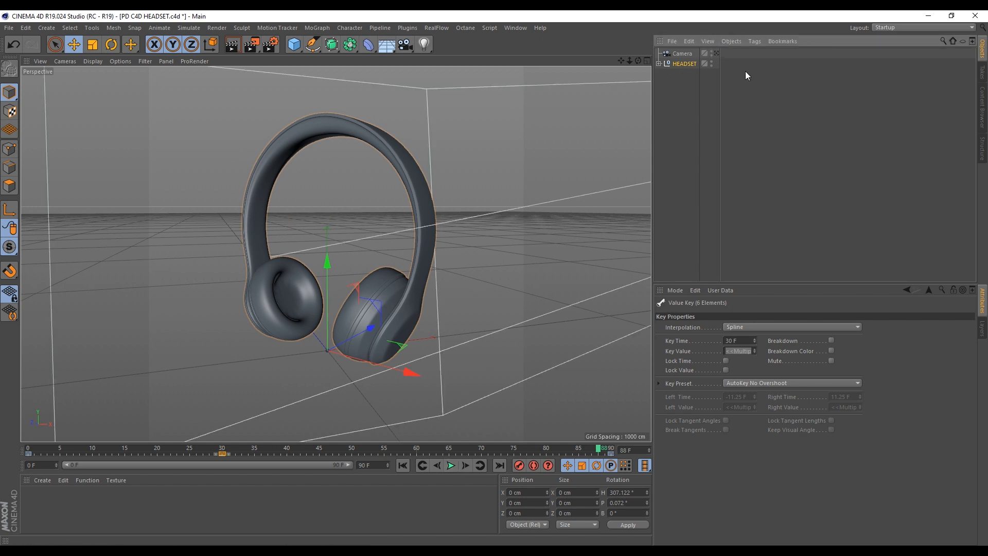
click(715, 54)
drag(211, 450, 33, 463)
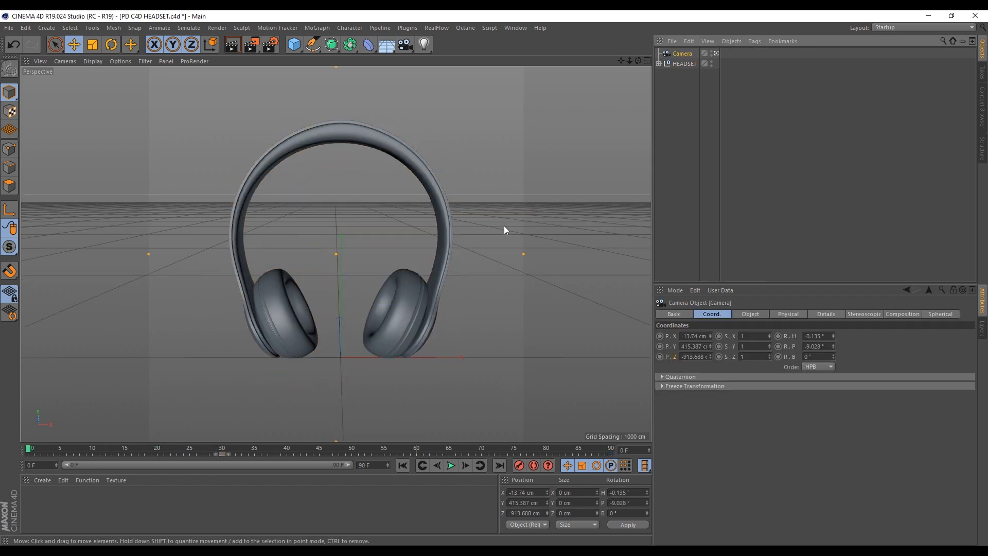
mouse_move(629, 60)
mouse_down()
mouse_move(576, 62)
mouse_move(628, 60)
mouse_up()
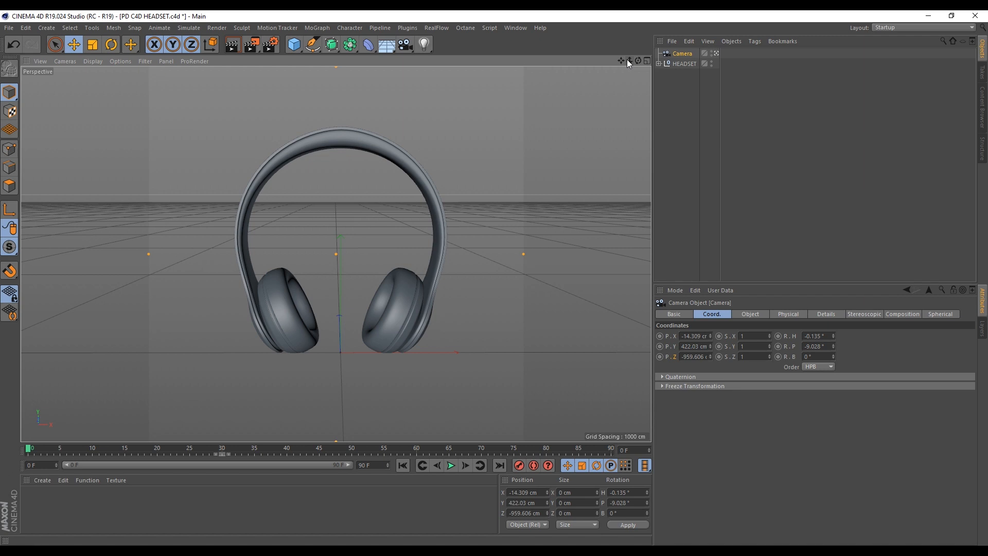
drag(638, 61, 640, 59)
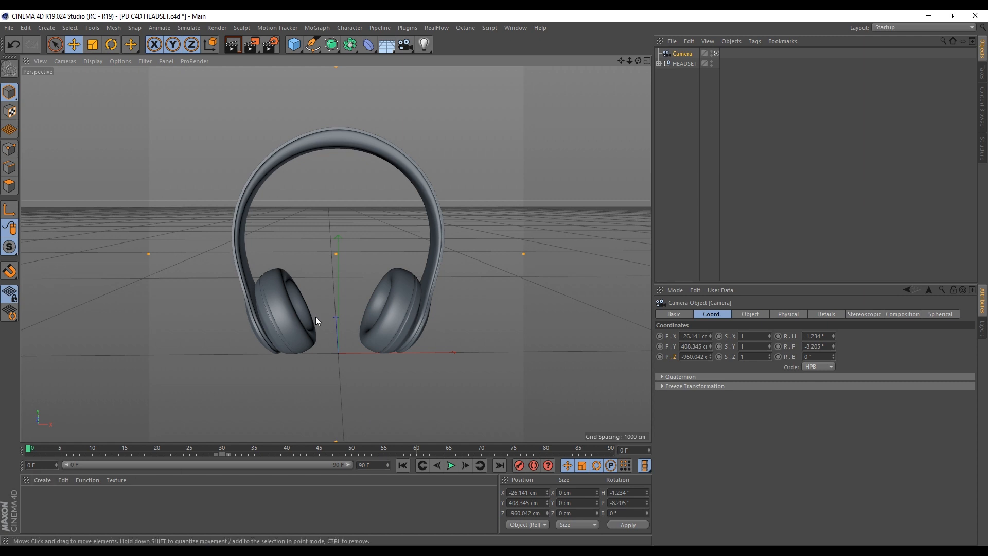
click(533, 465)
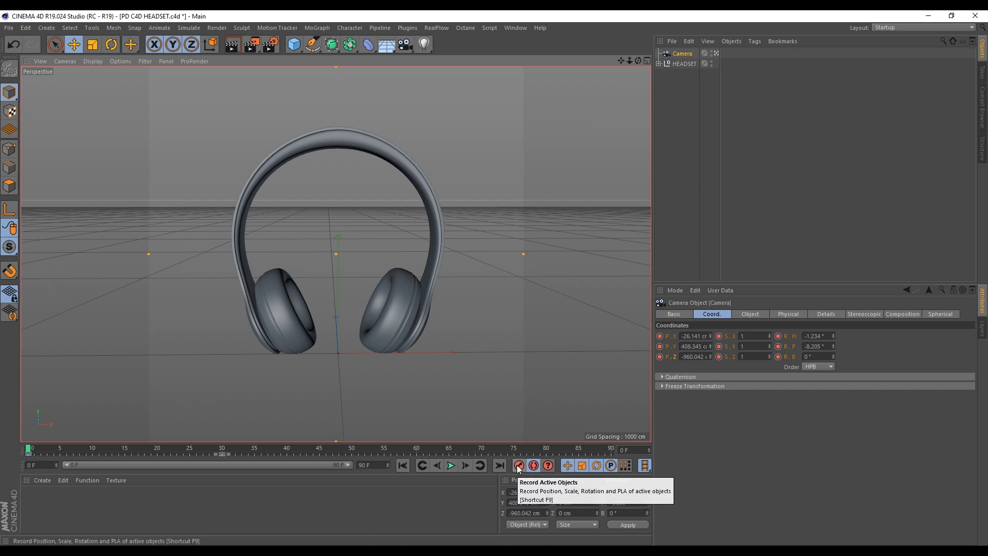
- At frame 90, dolly the camera in toward the headset and orbit it to a heading of about -9.4° and pitch of about -2.2°
click(46, 453)
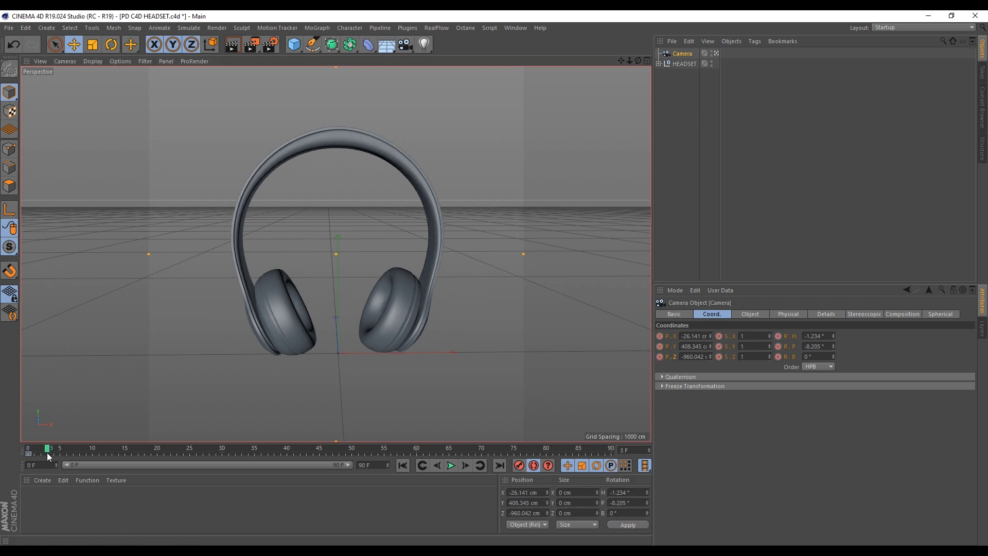
drag(44, 450, 625, 425)
drag(630, 61, 647, 61)
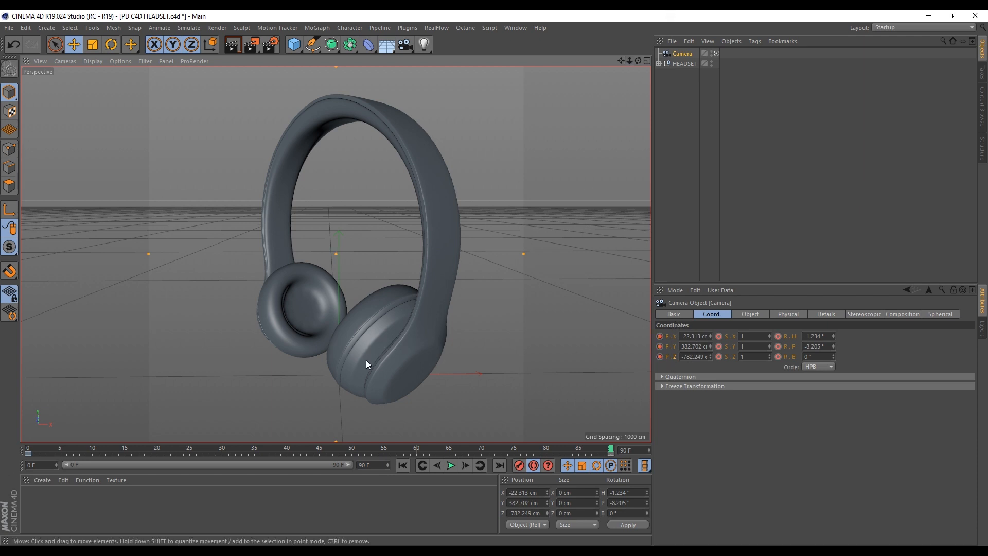
alt+drag(377, 362, 390, 349)
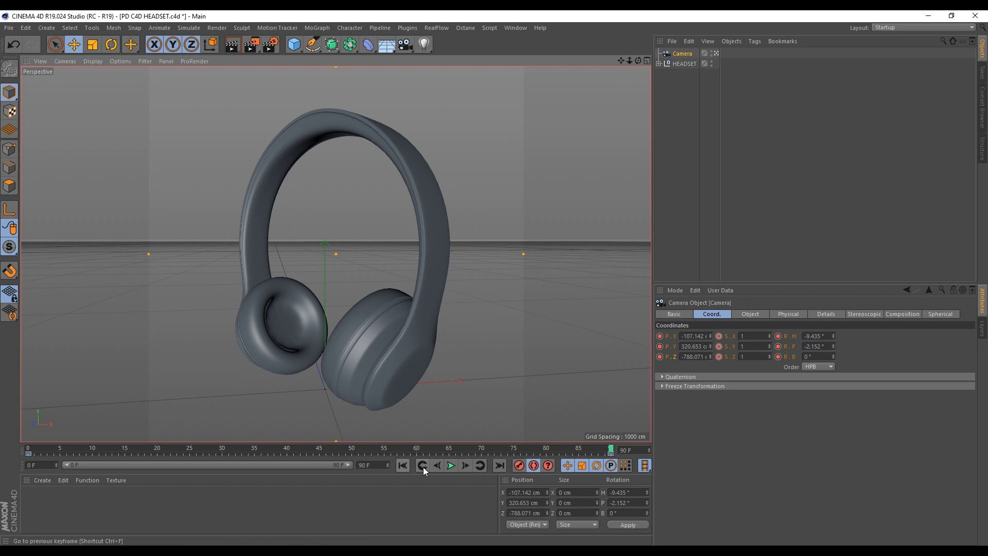
- Play back the camera move, dolly the camera slightly closer to the headset at frame 90, and play the animation again
click(402, 465)
click(450, 465)
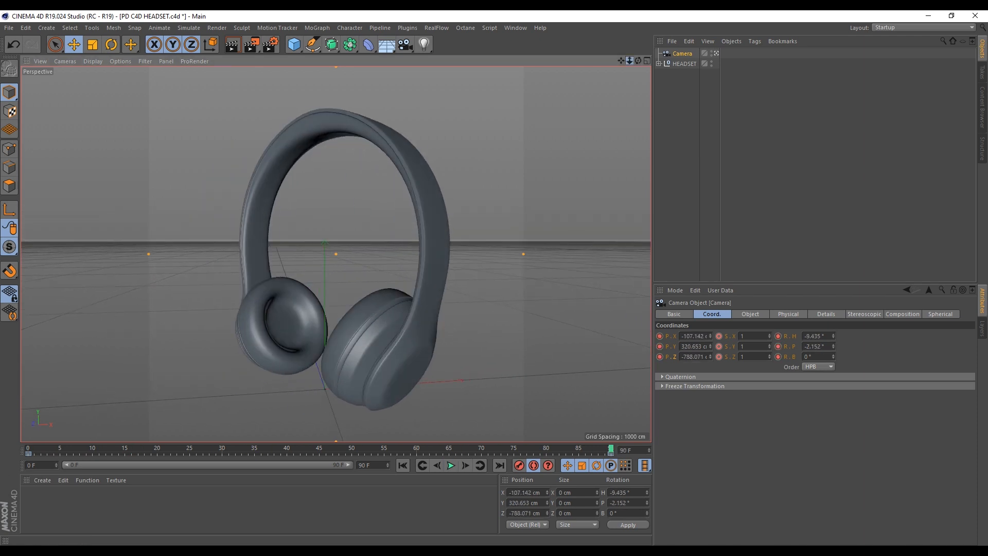
scroll(335, 254, up, 2)
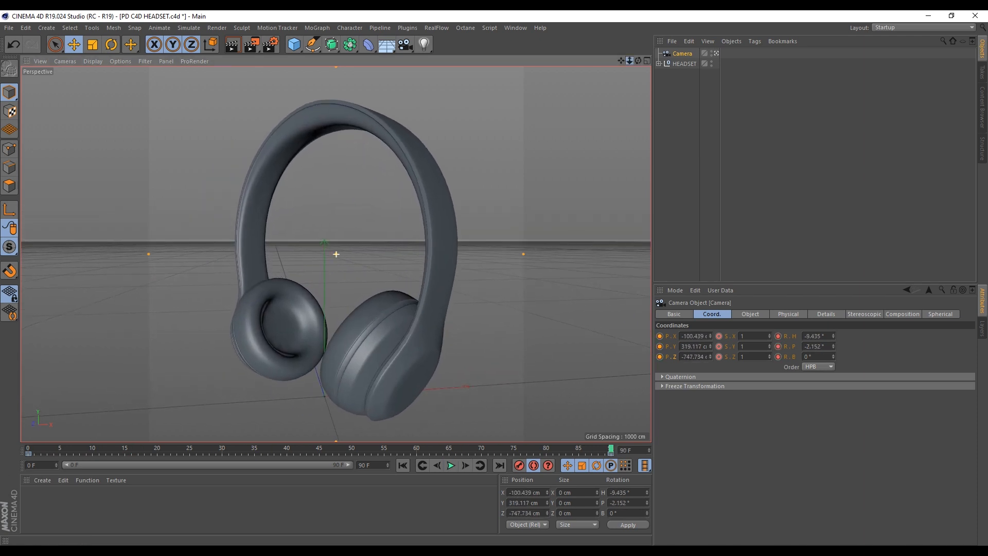
click(452, 465)
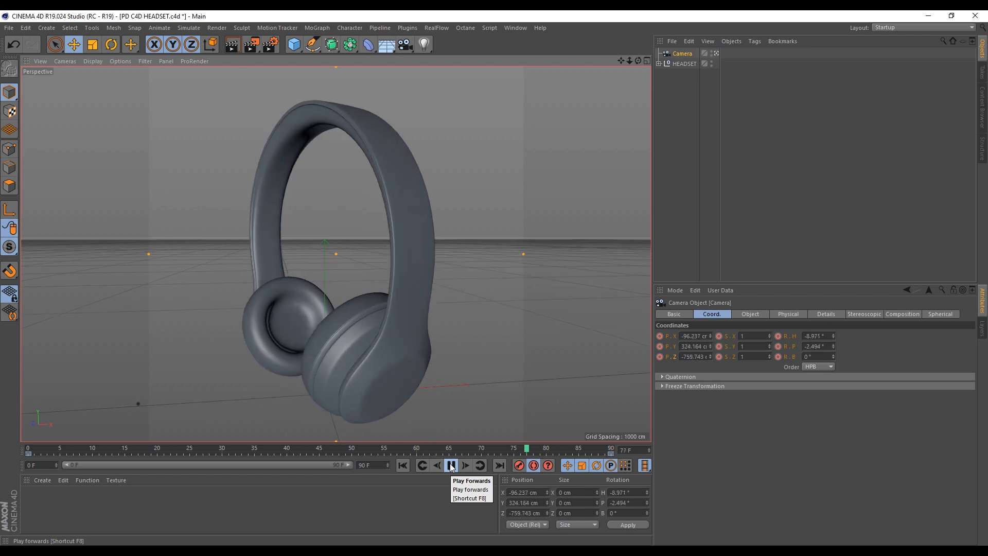
click(451, 465)
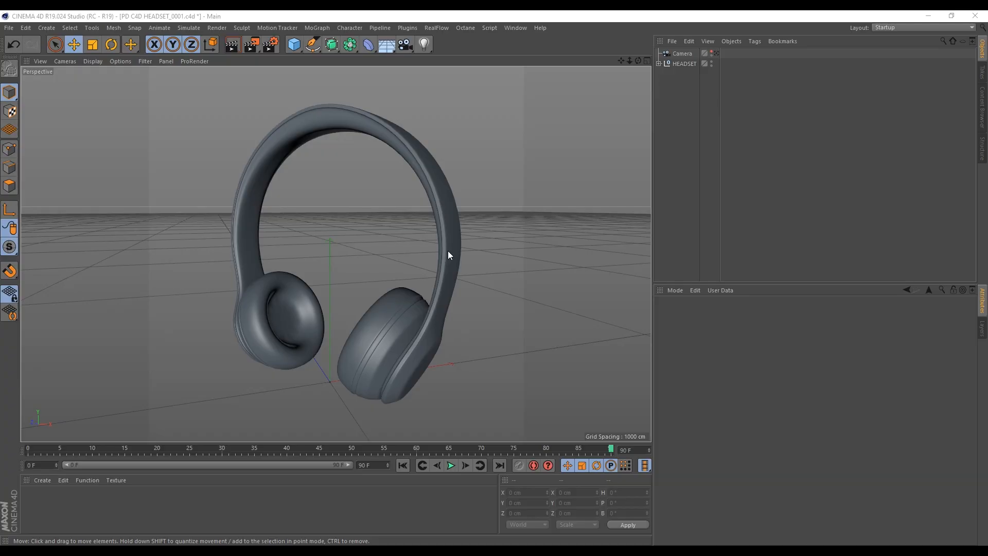
- Add a plane under the headset with 1 width segment and 1 height segment
click(294, 45)
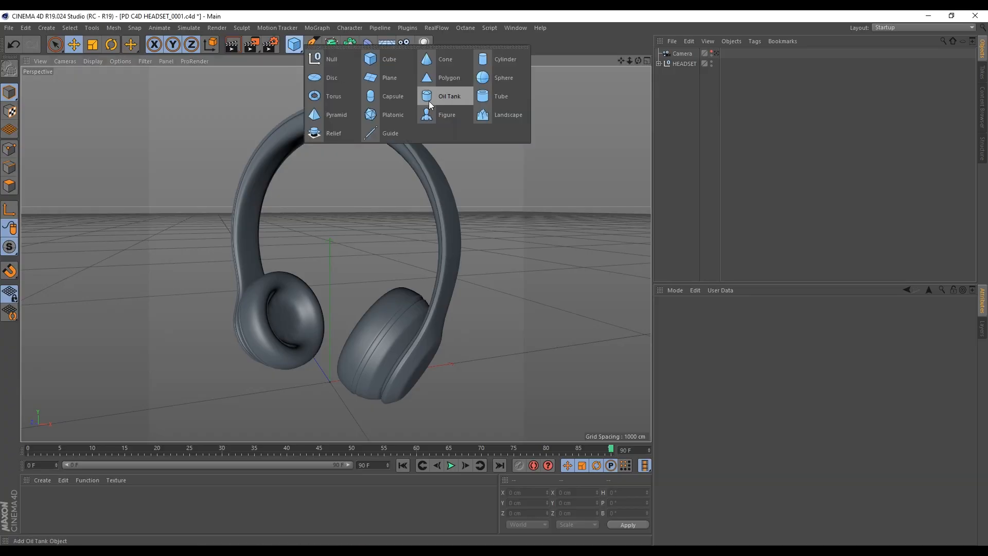
click(390, 79)
scroll(344, 291, down, 6)
alt+drag(344, 291, 345, 334)
click(710, 314)
drag(720, 357, 694, 363)
text(1)
key(Tab)
text(1)
key(Return)
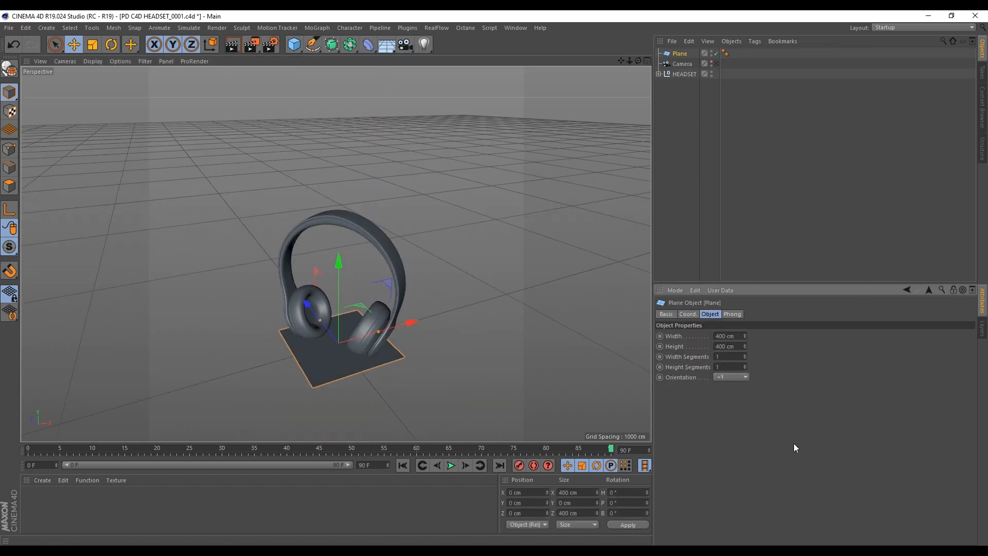
- Widen the plane to about 7202 cm and check its level against the ear cups in the right view
drag(378, 331, 257, 280)
key(F3)
scroll(338, 207, up, 8)
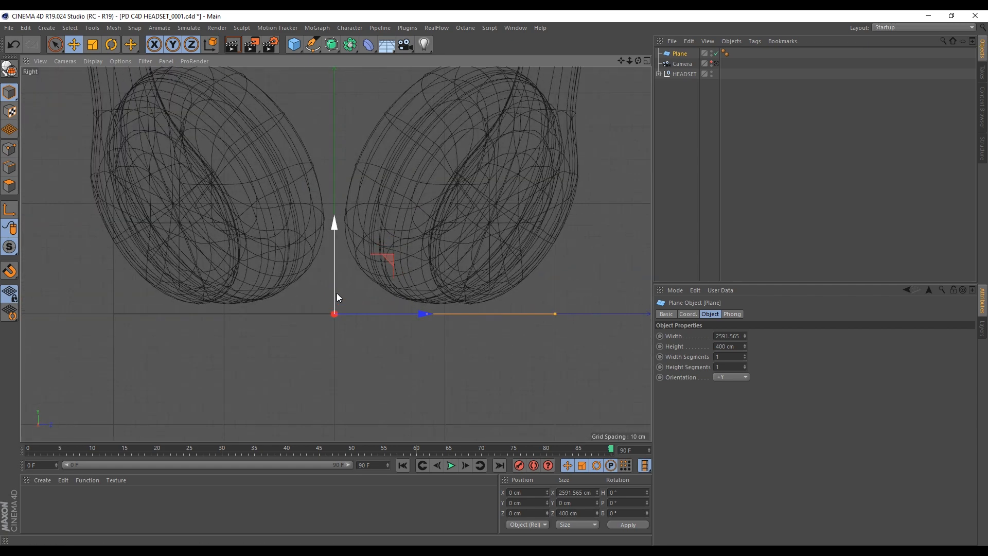
key(F1)
alt+drag(328, 313, 175, 304)
scroll(406, 327, down, 3)
scroll(360, 288, down, 3)
drag(460, 277, 326, 288)
- Make the plane editable and extrude its rear edge upward into a back wall about 2699 cm high
key(c)
click(9, 167)
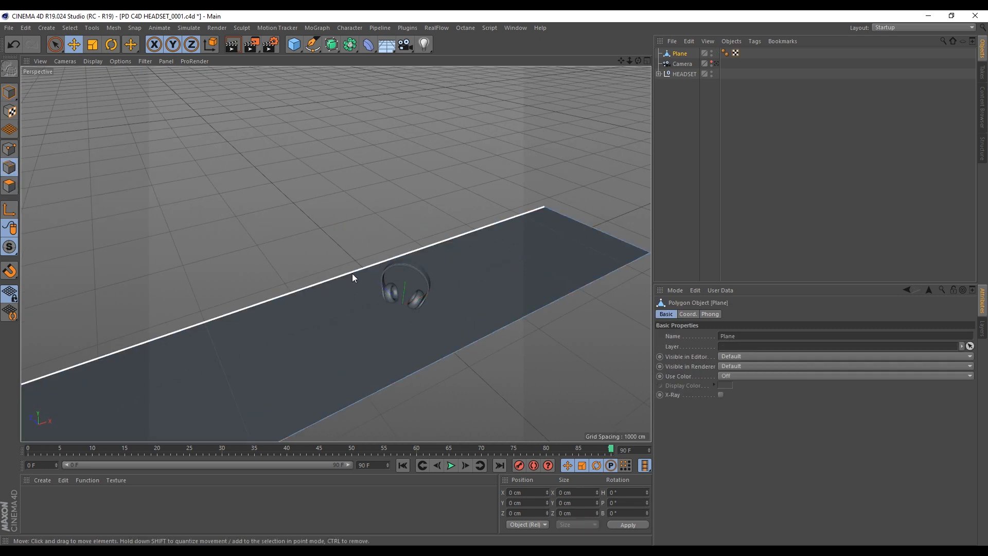
scroll(376, 264, down, 2)
click(400, 257)
ctrl+drag(399, 258, 386, 108)
- Extend the floor's front edge and extrude the back wall's top edge forward into a ceiling
alt+drag(372, 241, 458, 293)
click(458, 294)
mouse_move(375, 269)
ctrl+mouse_down()
mouse_move(418, 266)
mouse_move(356, 273)
ctrl+mouse_up()
click(326, 106)
ctrl+drag(426, 89, 567, 108)
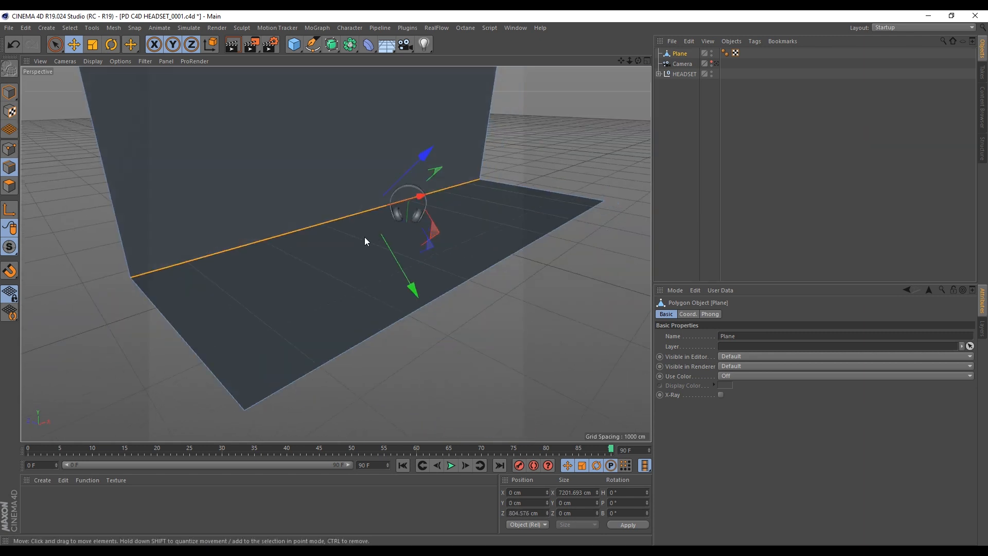
- Bevel the edge between floor and back wall with 19 subdivisions, and pull the floor's front edge farther forward
key(m)
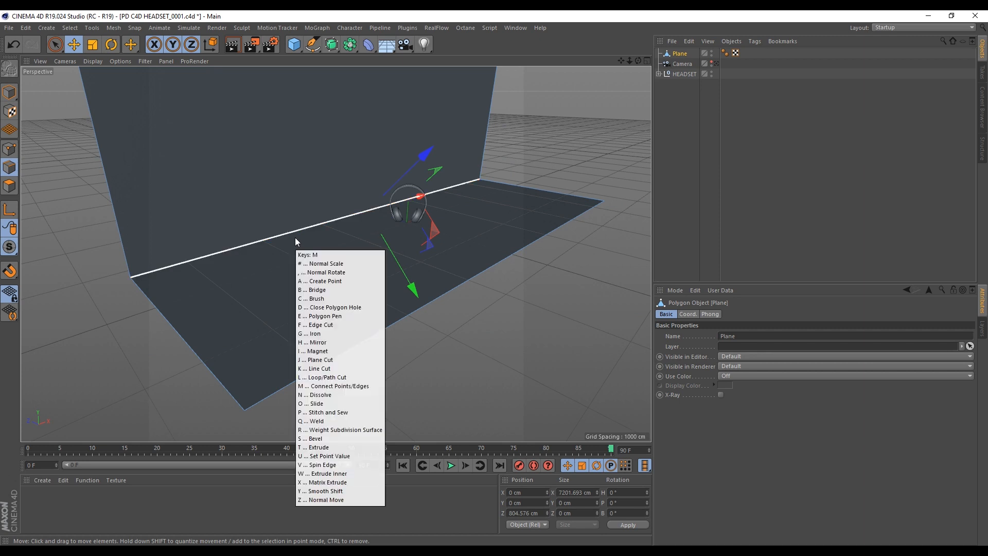
key(s)
drag(294, 255, 418, 254)
drag(733, 365, 733, 363)
click(9, 93)
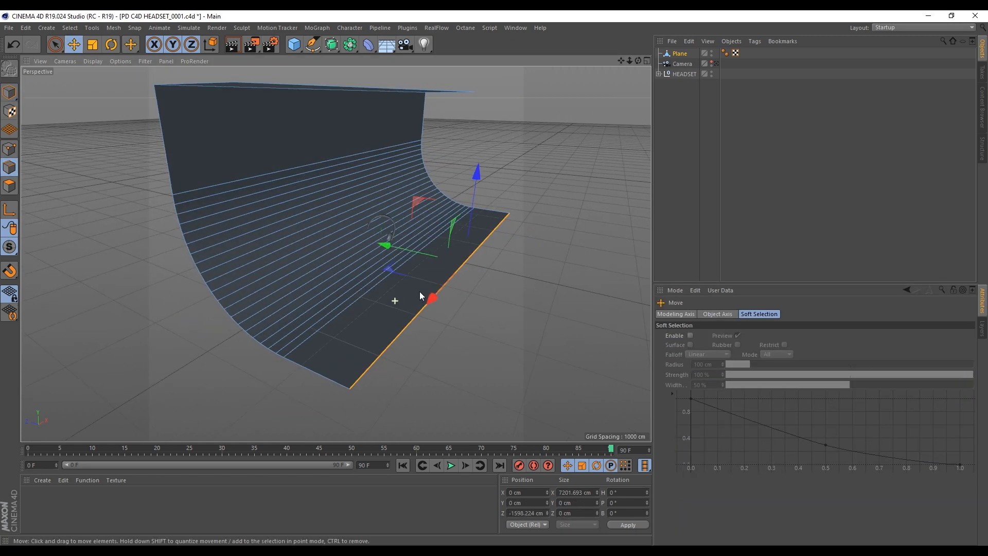
drag(419, 291, 457, 241)
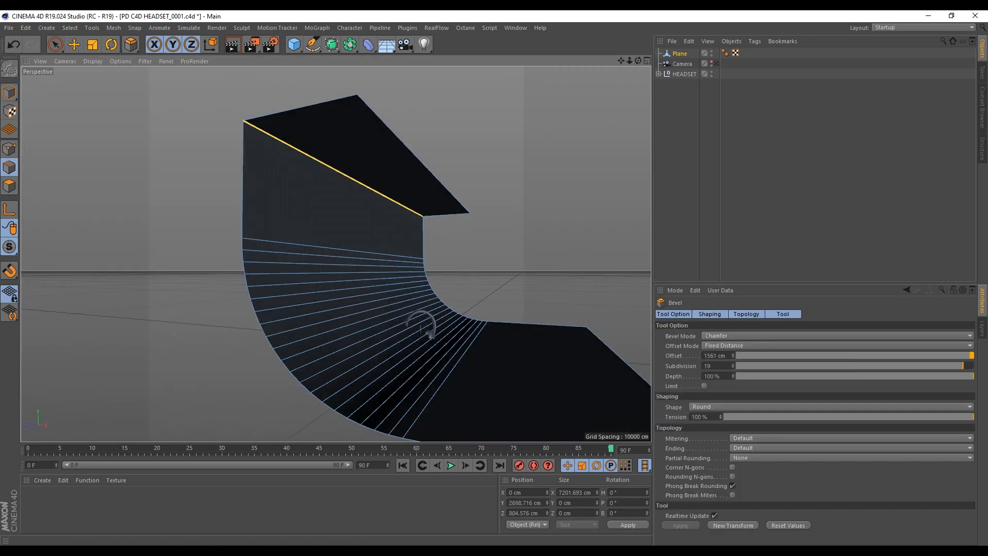
- Bevel the edge between back wall and ceiling, and position the finished backdrop around the headset
drag(331, 172, 379, 173)
key(e)
click(369, 188)
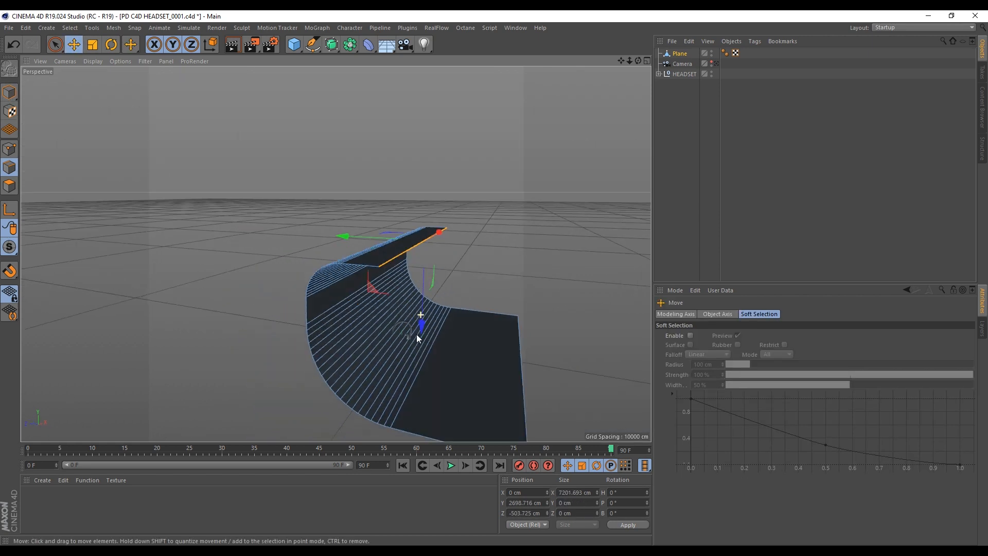
click(10, 92)
drag(320, 328, 286, 327)
click(716, 64)
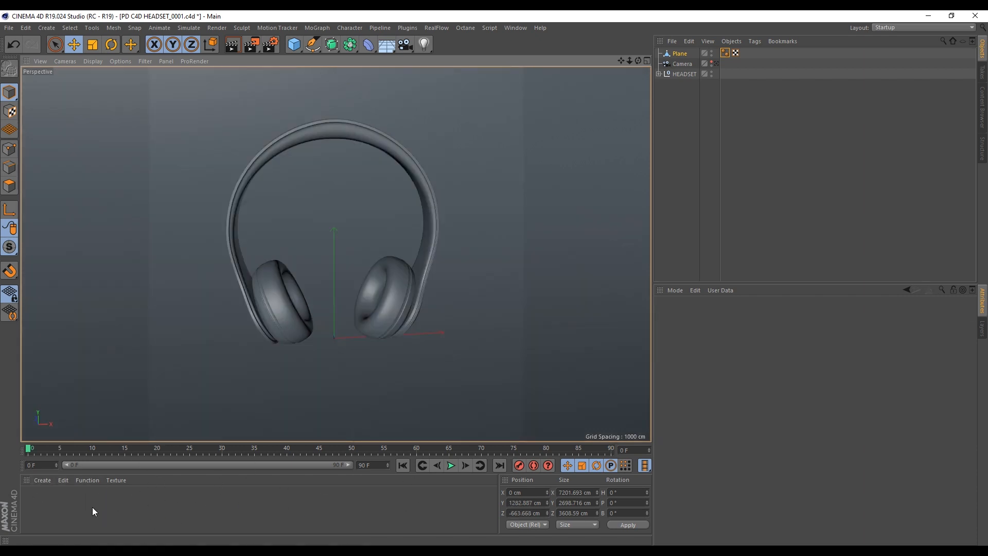
- Create two new standard materials, Mat and Mat.1
click(44, 480)
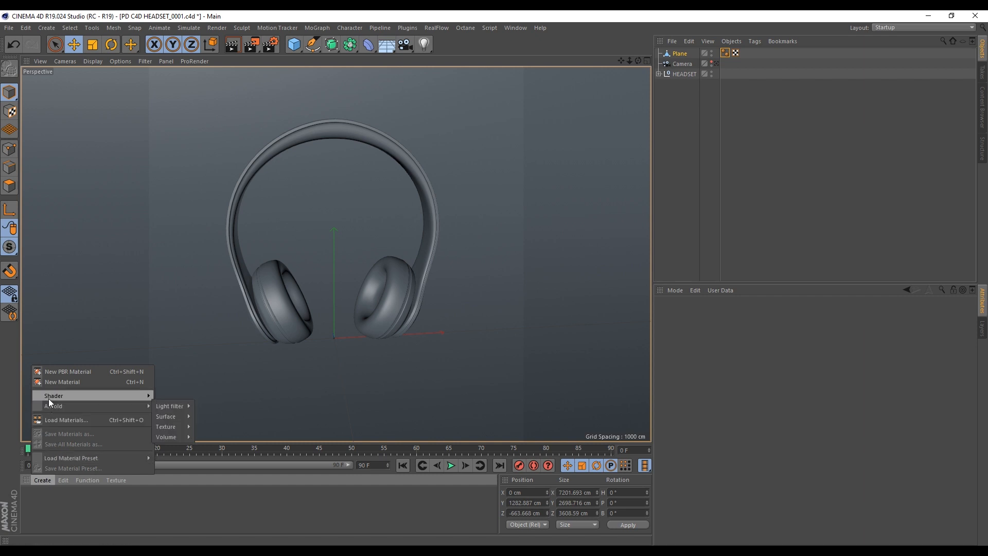
click(58, 382)
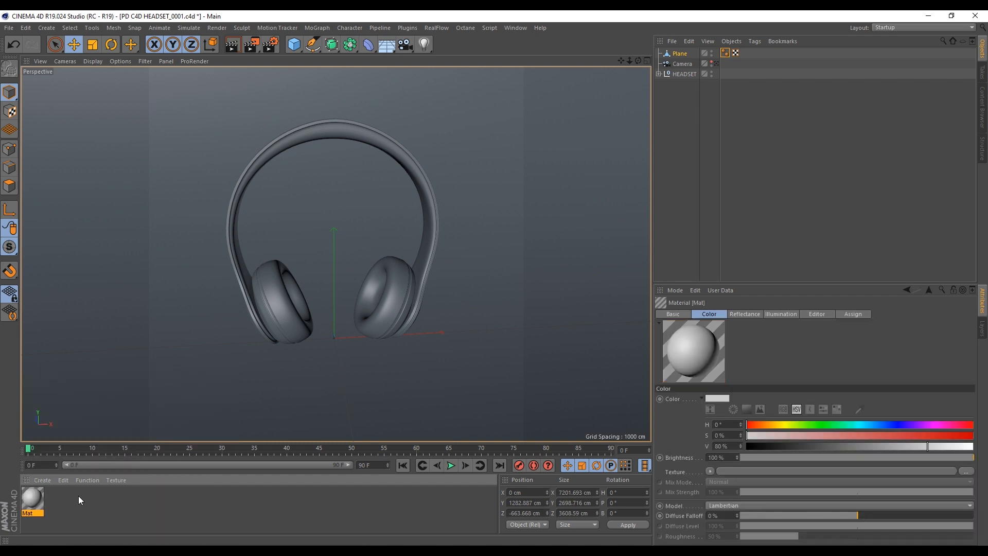
double_click(107, 504)
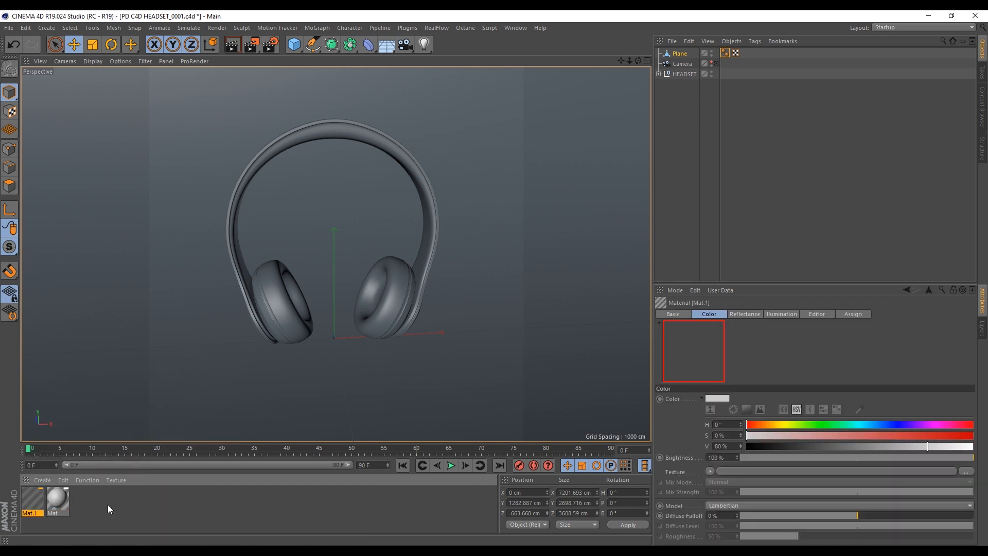
- Open Mat.1 for editing and examine its diffusion, color and reflectance channels and the available reflectance layer types
double_click(32, 498)
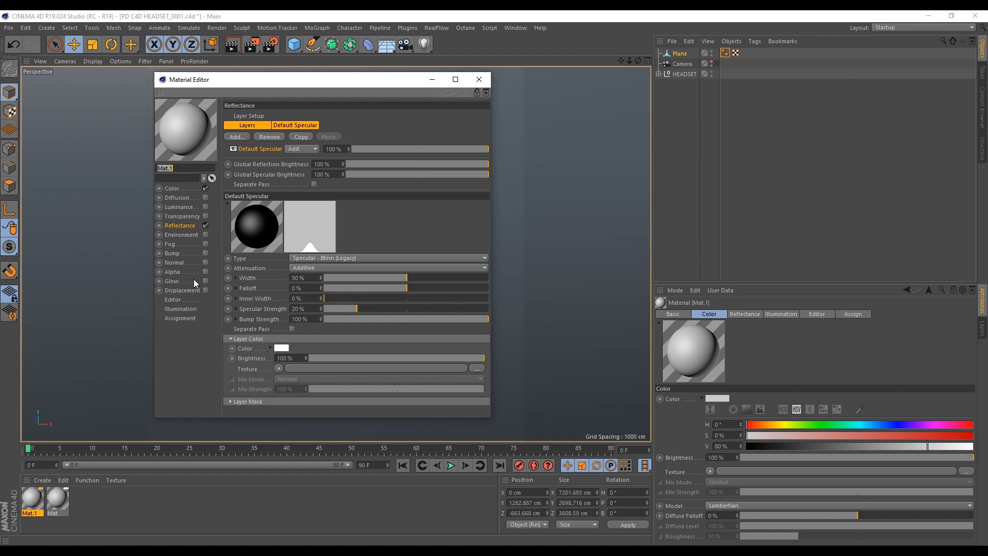
click(177, 198)
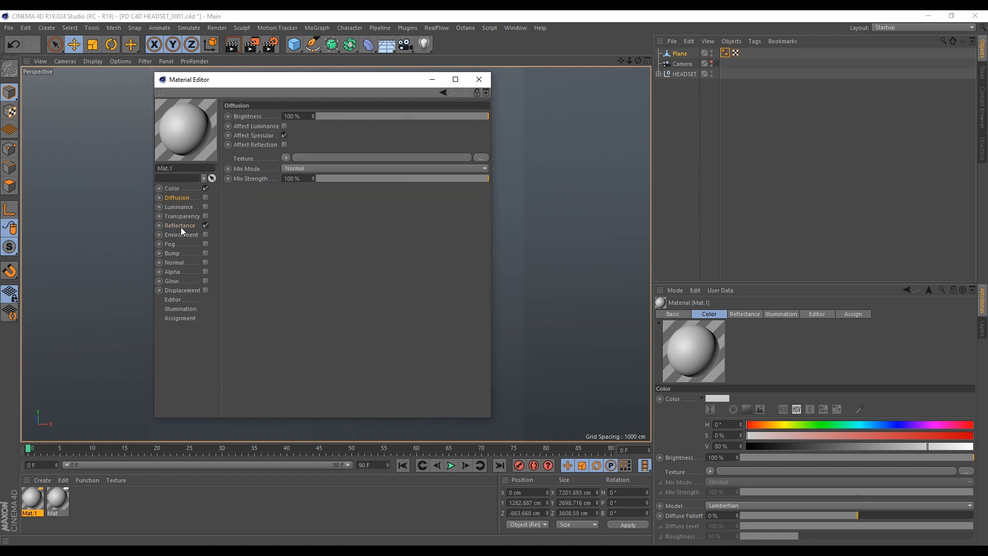
click(174, 189)
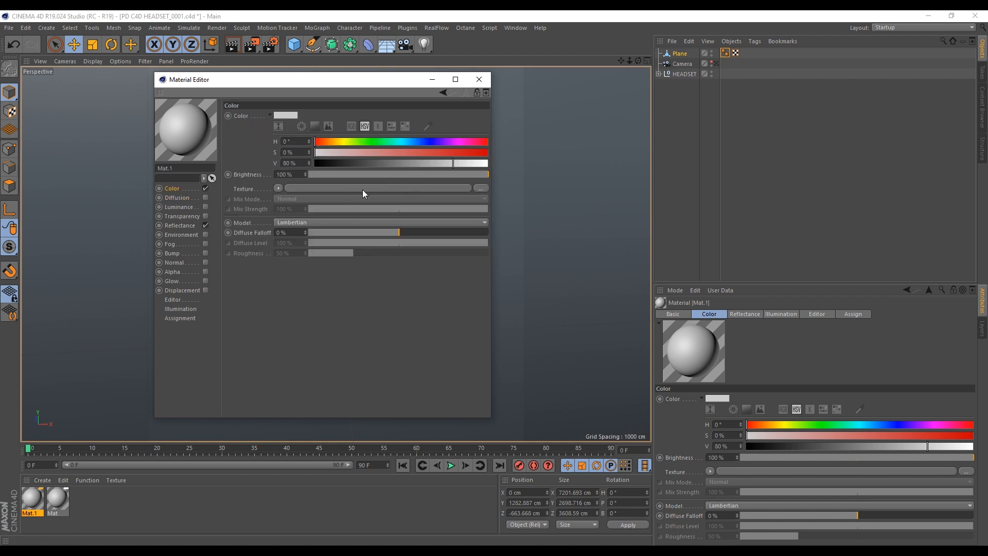
click(179, 225)
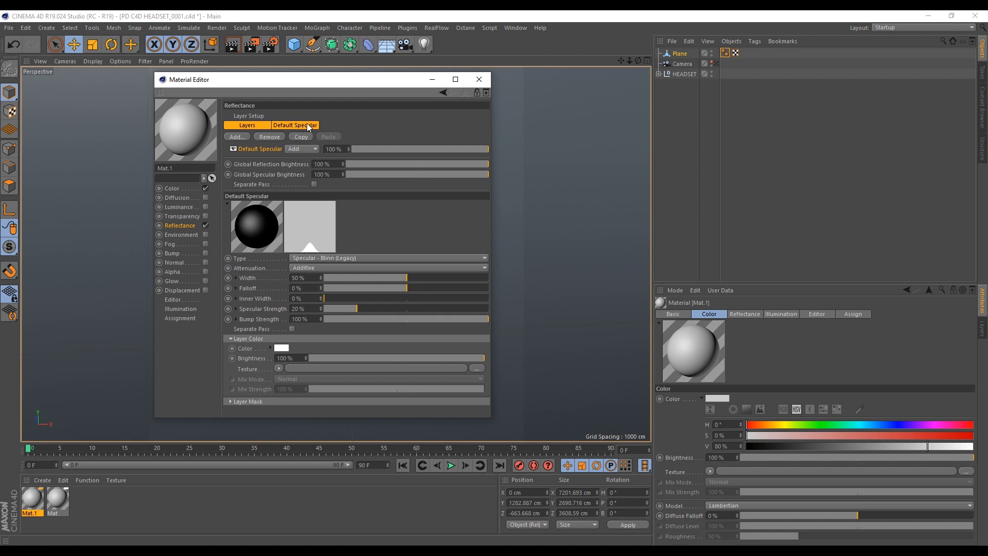
click(237, 137)
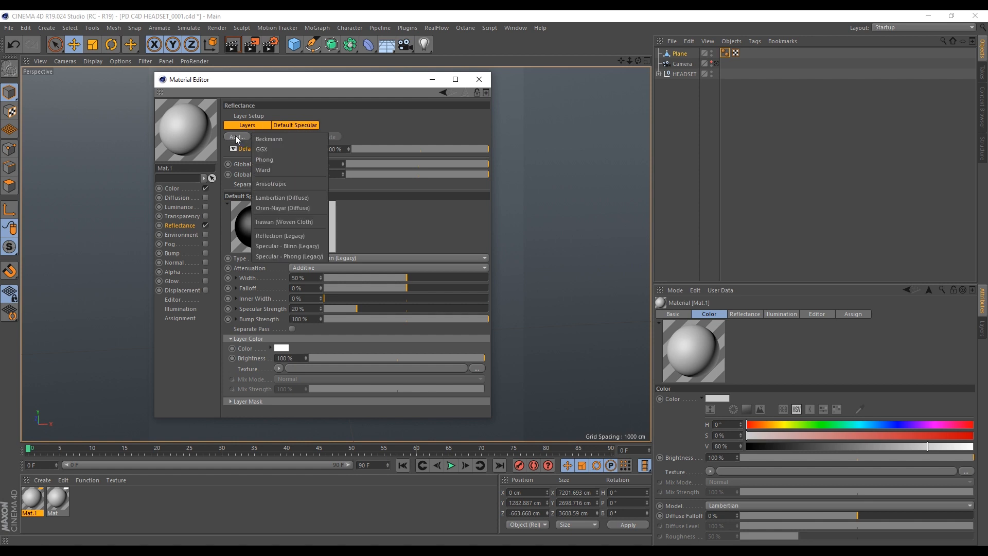
click(399, 213)
drag(323, 79, 717, 96)
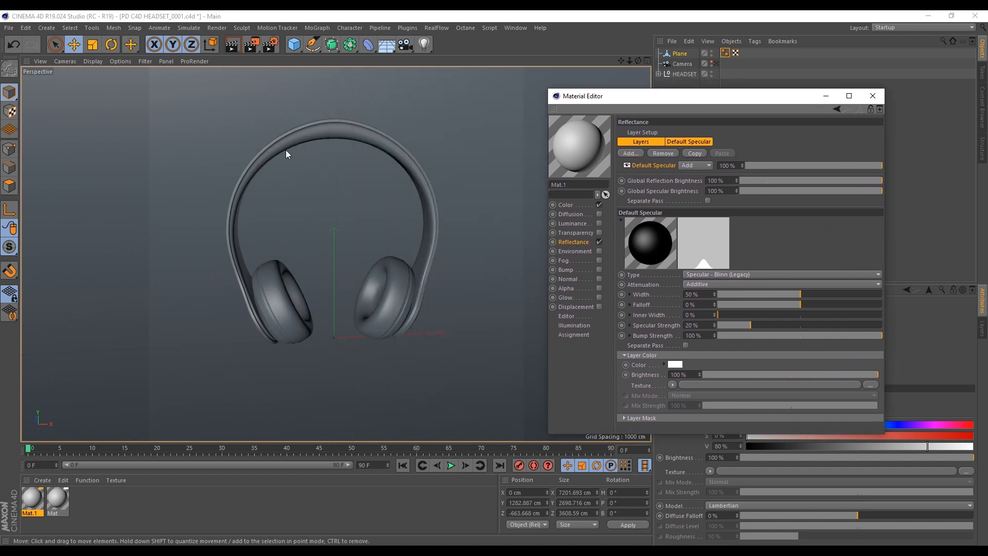
- Set Mat.1's color to red with 86% saturation and apply the material to the headset's headband
click(565, 205)
drag(721, 170, 861, 169)
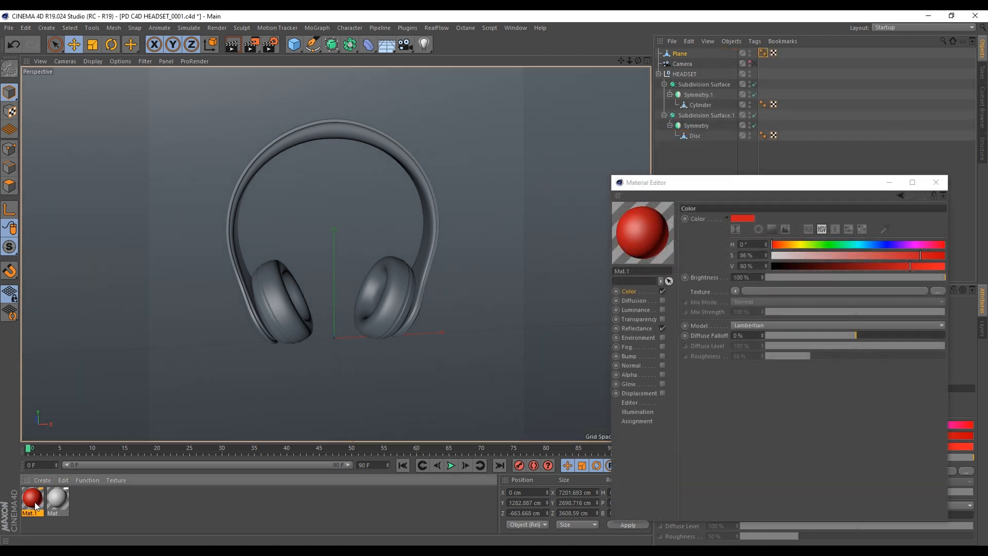
drag(35, 506, 342, 124)
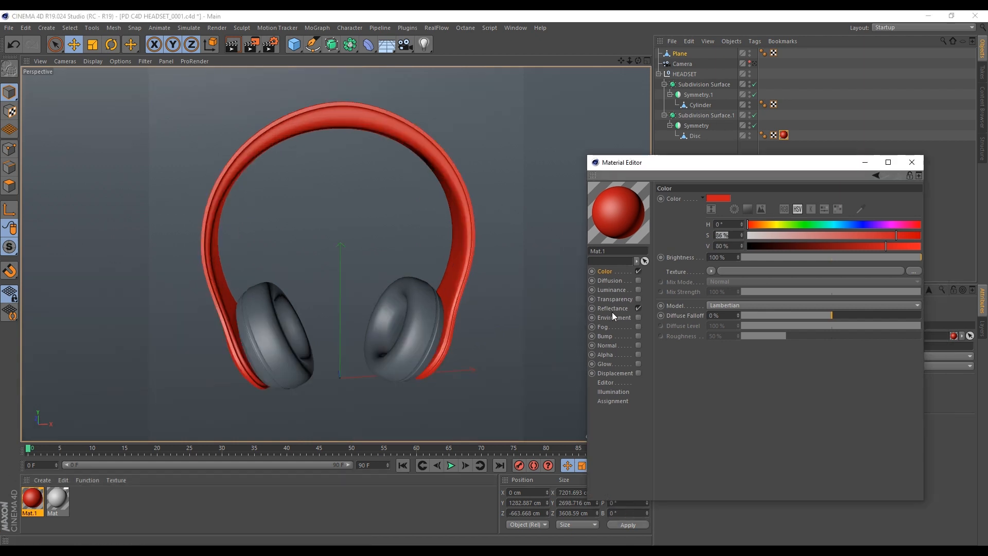
- Replace Mat.1's default specular with a GGX reflectance layer and set its layer color brightness to 60%
click(613, 309)
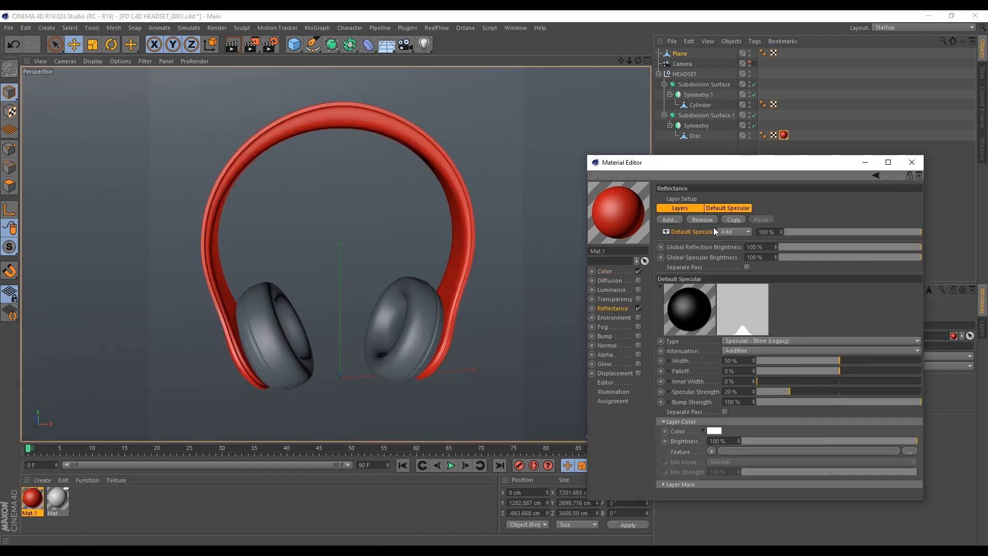
click(696, 218)
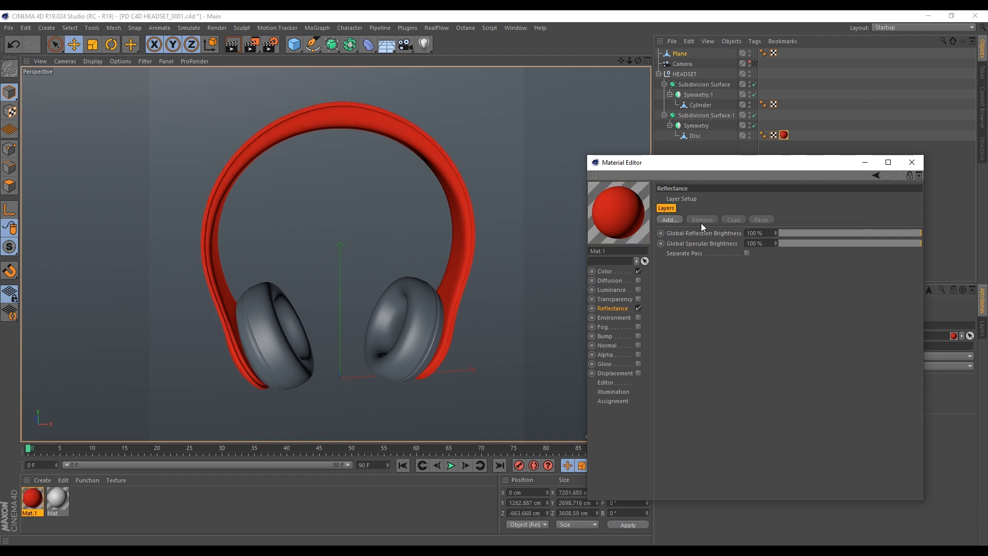
click(674, 219)
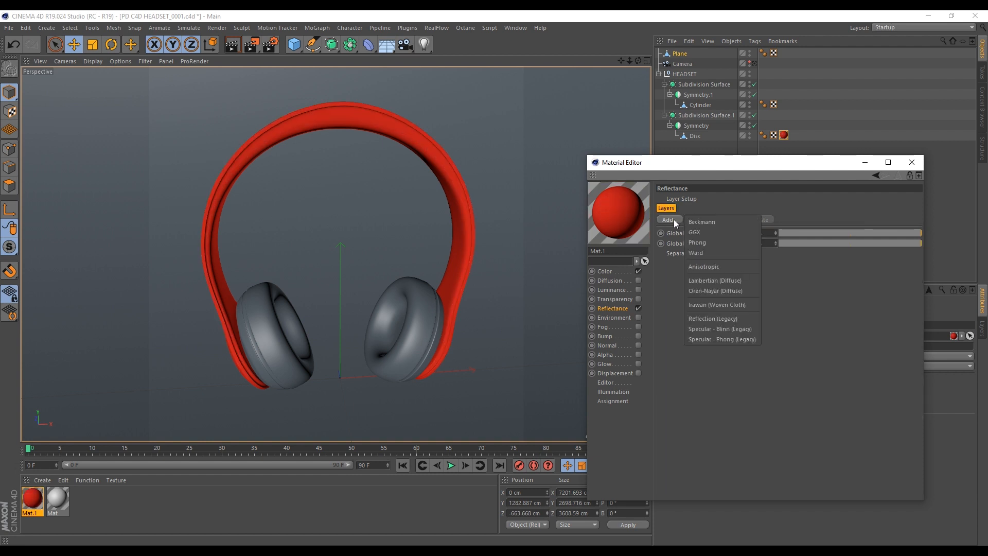
click(703, 229)
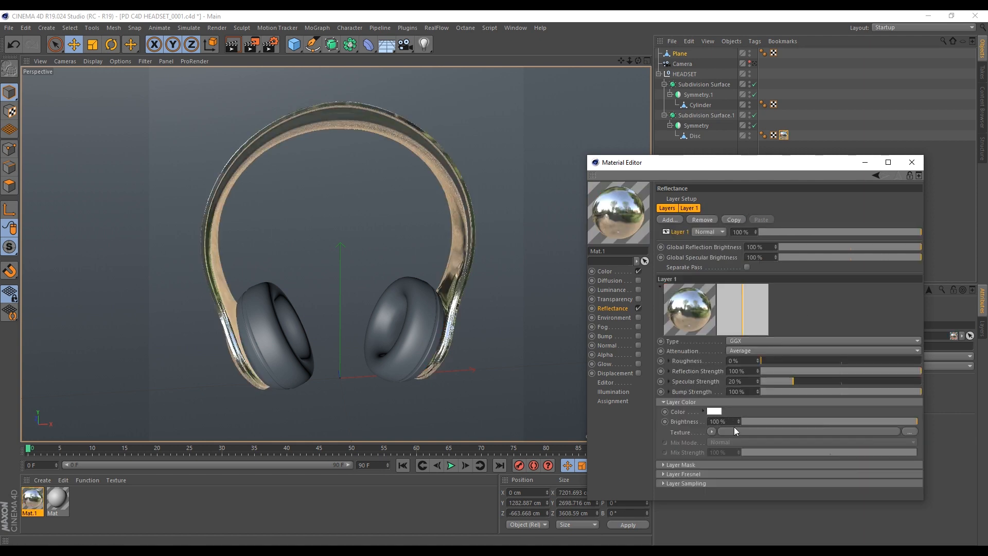
text(60)
key(Return)
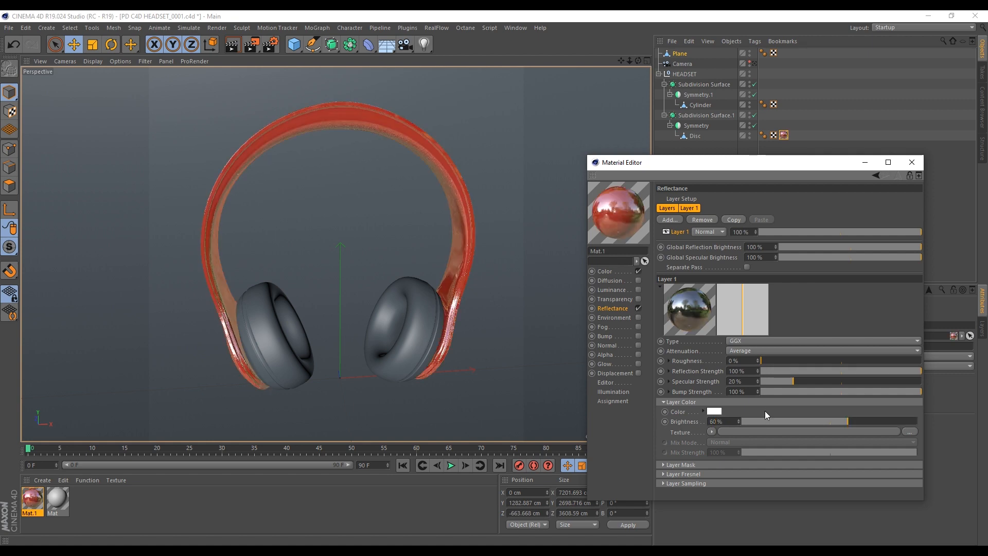
- Set the Fresnel type of Mat.1's GGX reflectance layer to Conductor
alt+drag(303, 124, 217, 176)
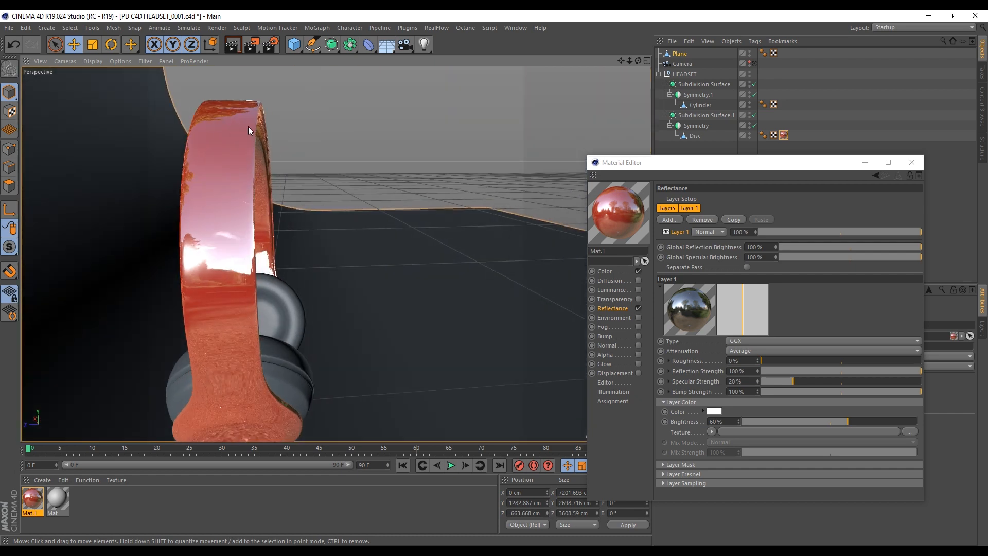
mouse_move(271, 136)
alt+mouse_down()
mouse_move(185, 186)
mouse_move(224, 147)
mouse_move(201, 188)
mouse_move(261, 152)
alt+mouse_up()
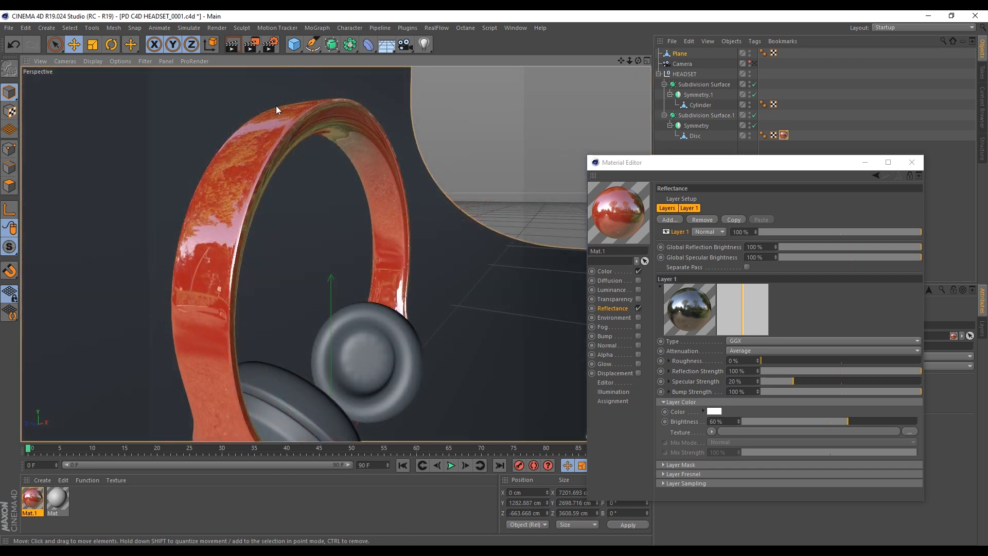
alt+drag(364, 298, 376, 280)
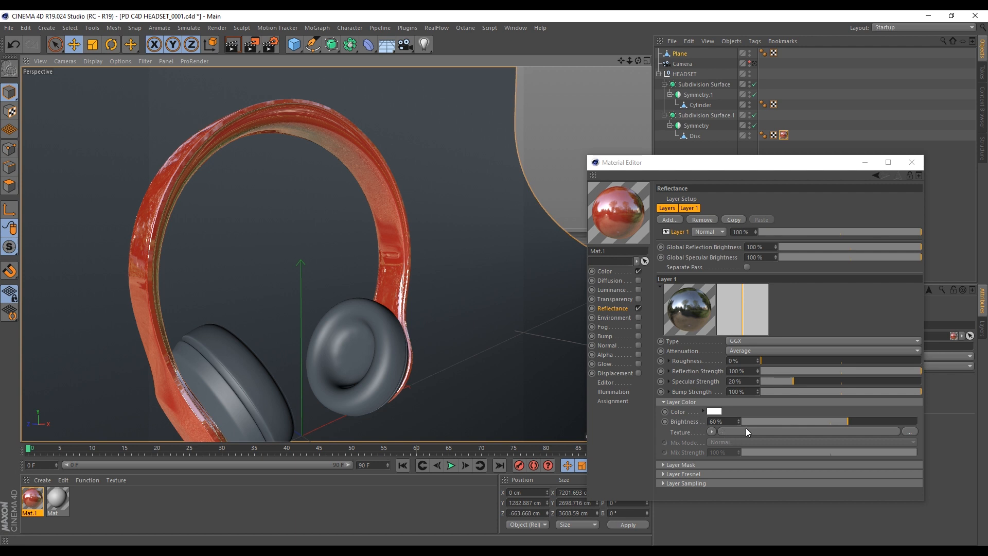
click(663, 473)
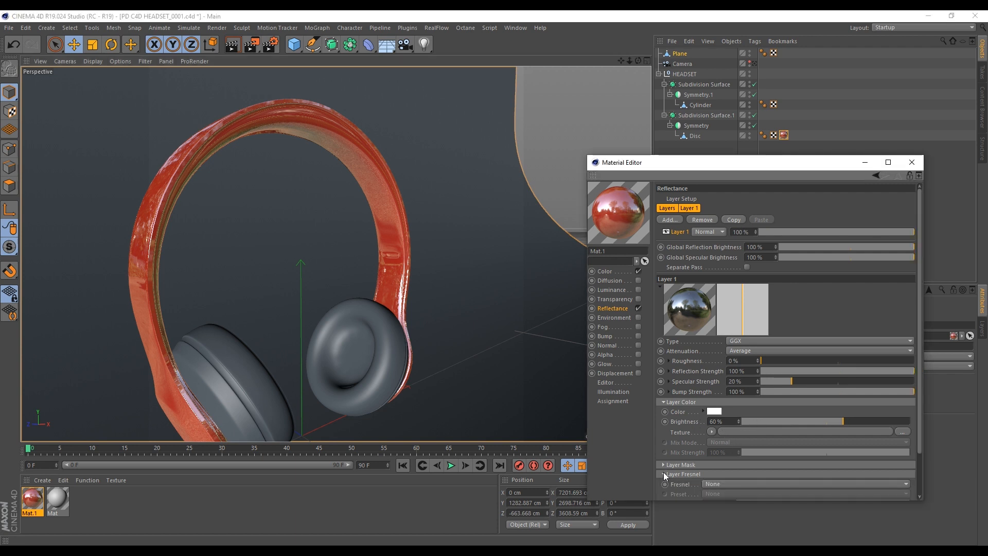
drag(918, 398, 919, 439)
click(722, 438)
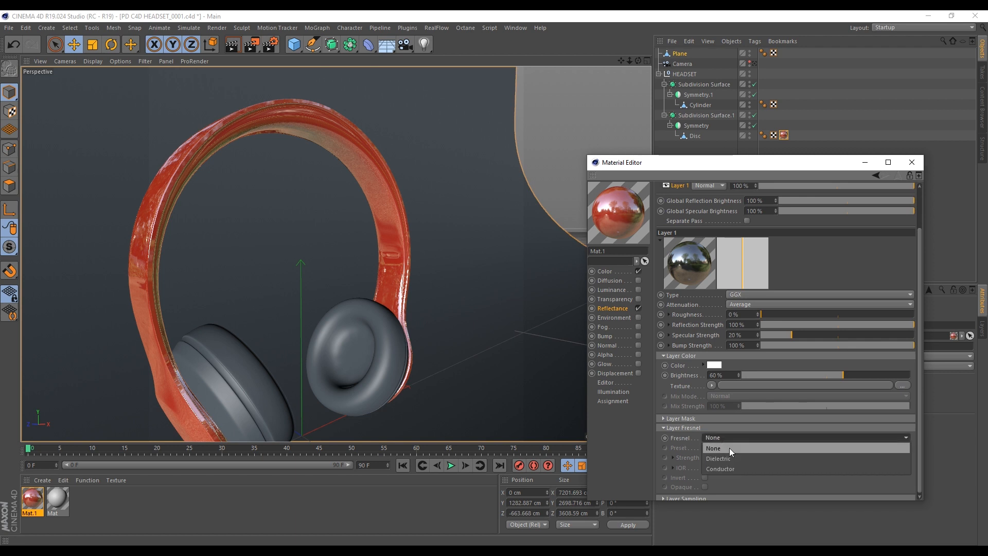
click(725, 466)
scroll(727, 463, up, 3)
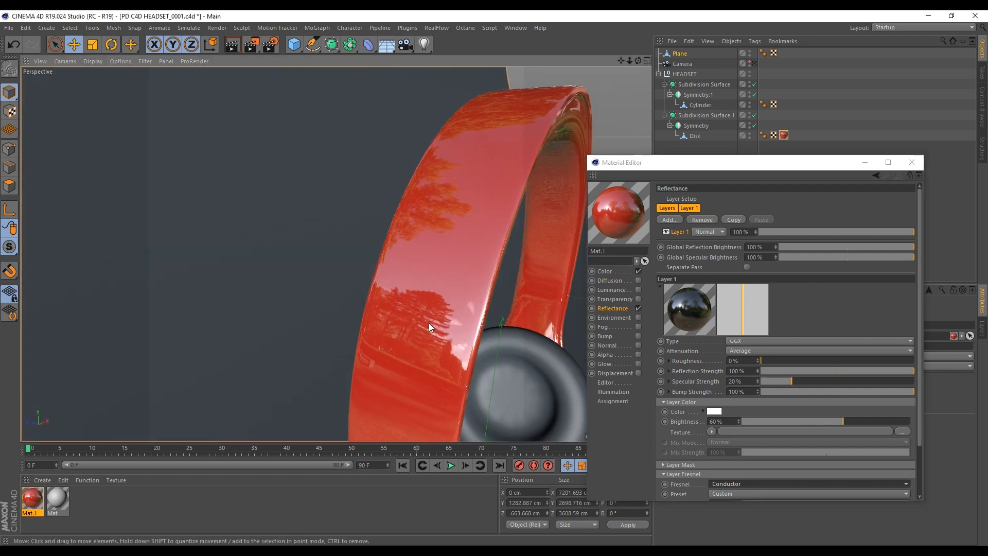
- Set the roughness of the red material's GGX reflectance layer to 15%
click(767, 360)
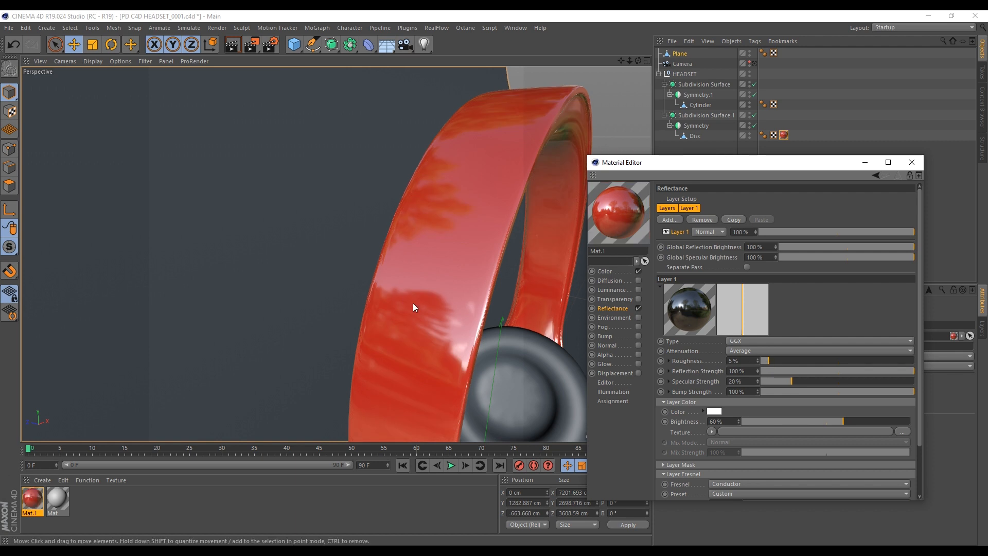
scroll(413, 303, up, 2)
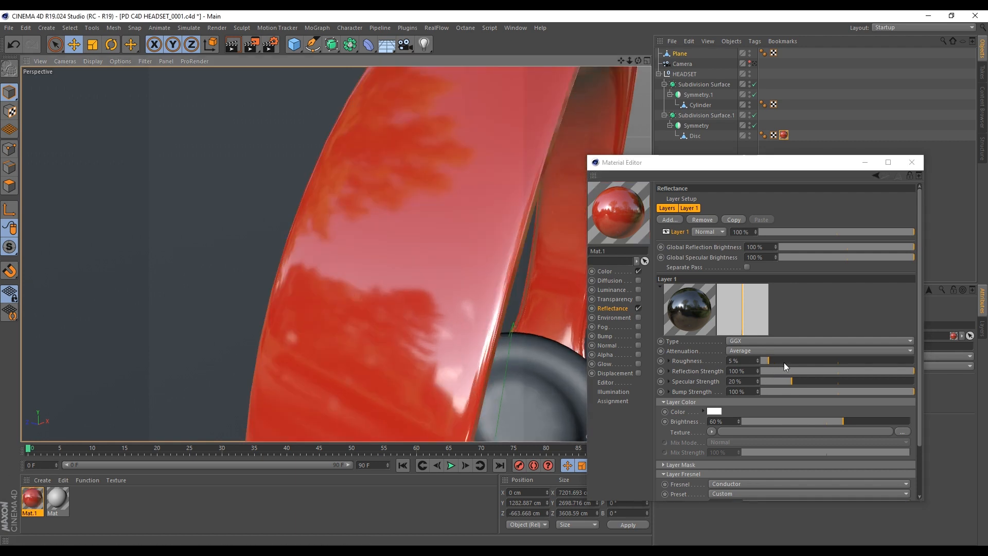
click(784, 362)
scroll(367, 255, down, 4)
scroll(396, 191, up, 4)
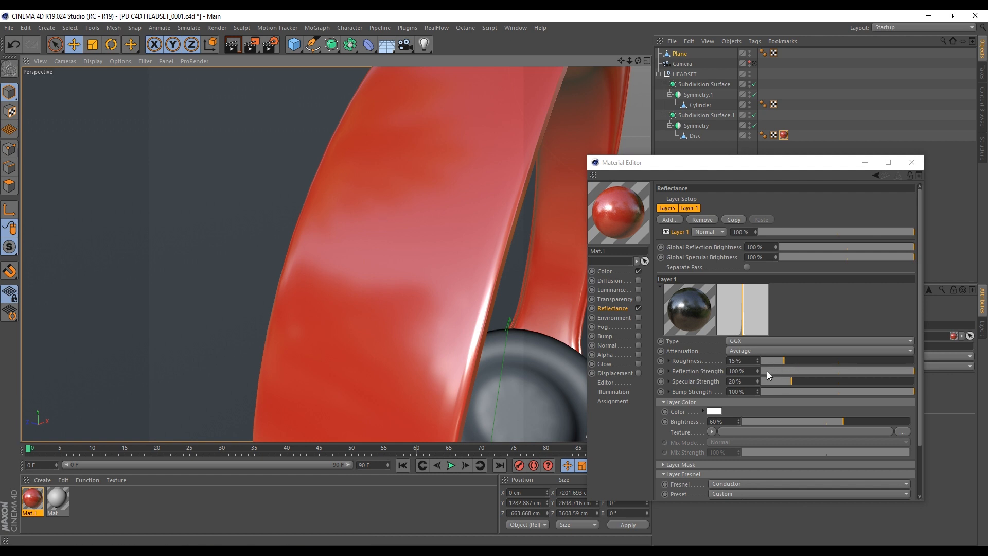
- Set the specular strength of the red material's reflectance layer to 15%
scroll(334, 250, down, 4)
scroll(447, 323, up, 5)
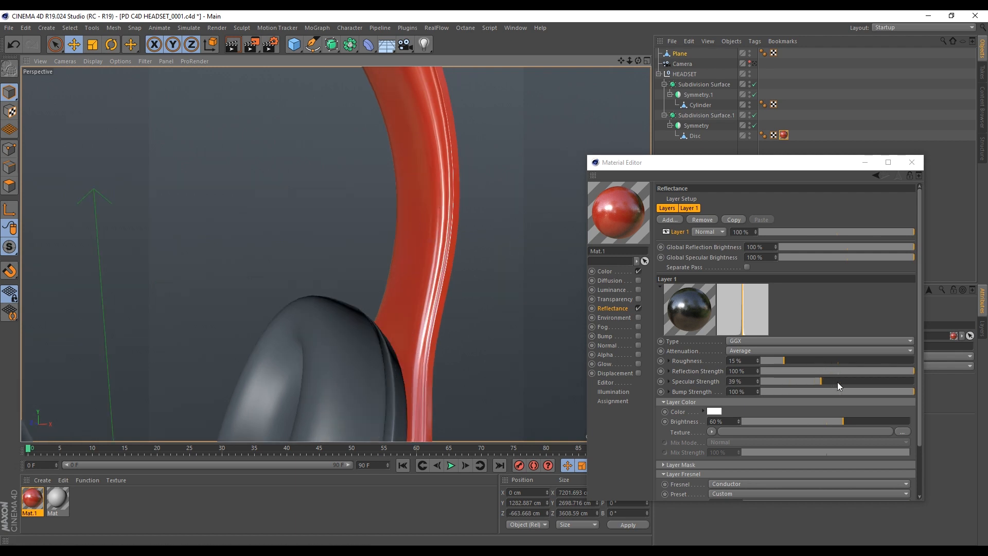
drag(837, 382, 711, 386)
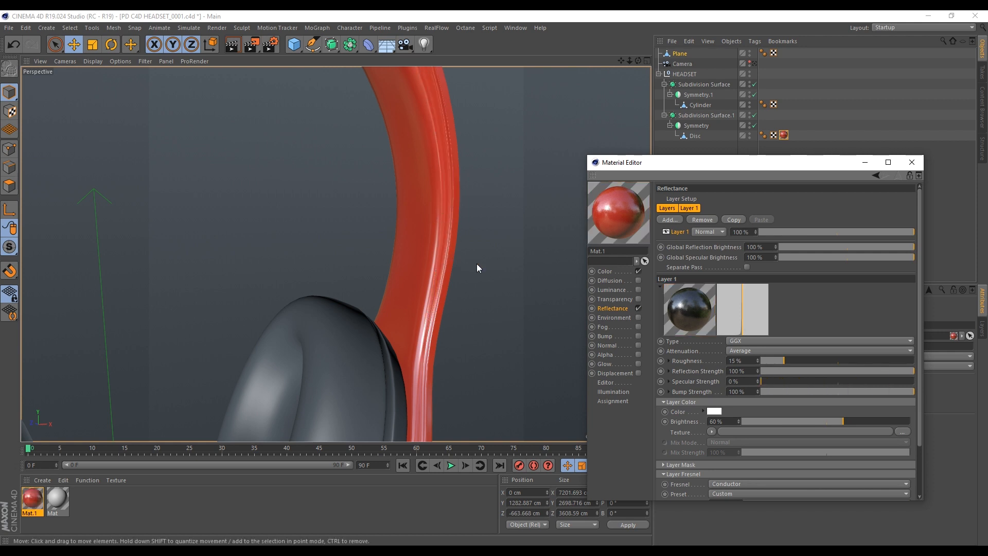
double_click(727, 384)
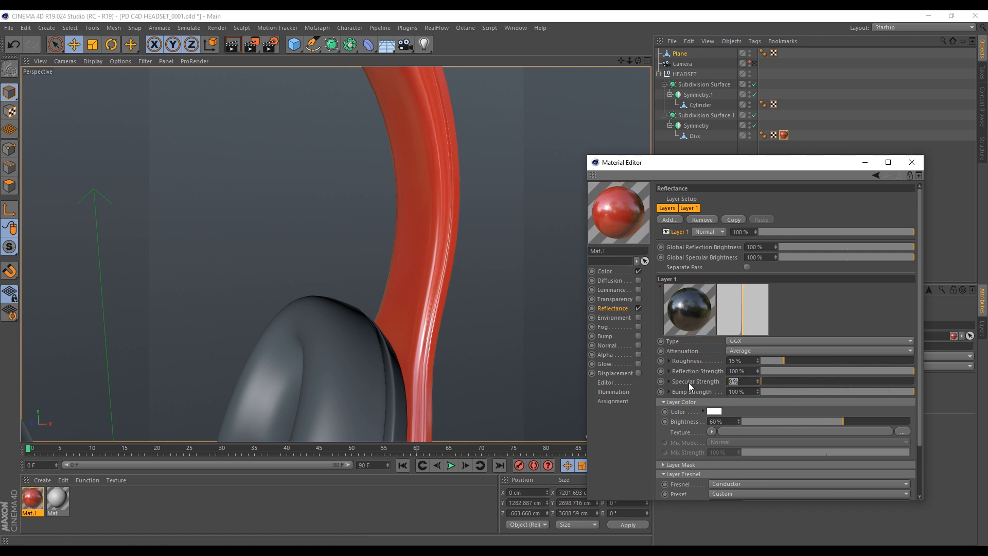
text(15)
key(Return)
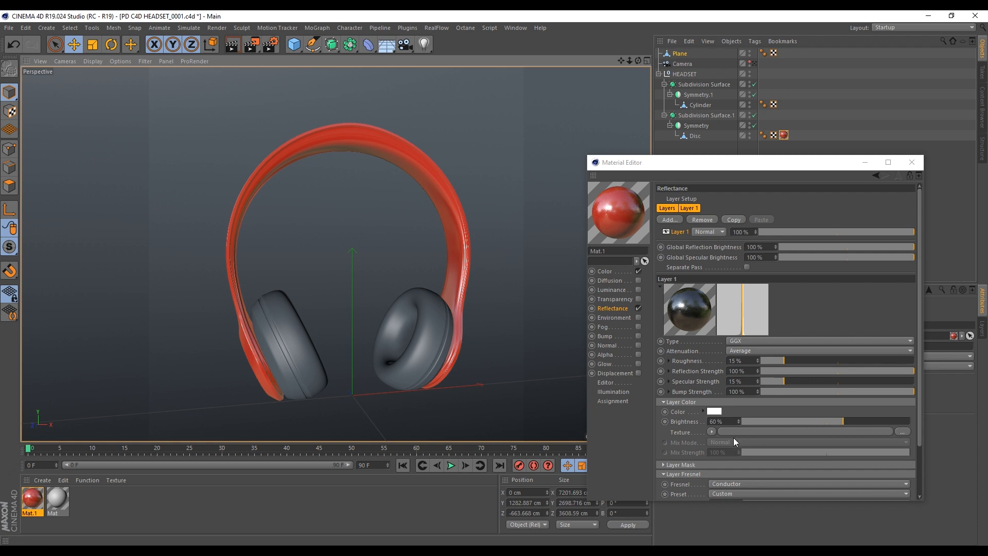
- Try the Dielectric Fresnel type on the red material's reflectance layer and switch back to Conductor
click(758, 485)
click(757, 486)
click(740, 501)
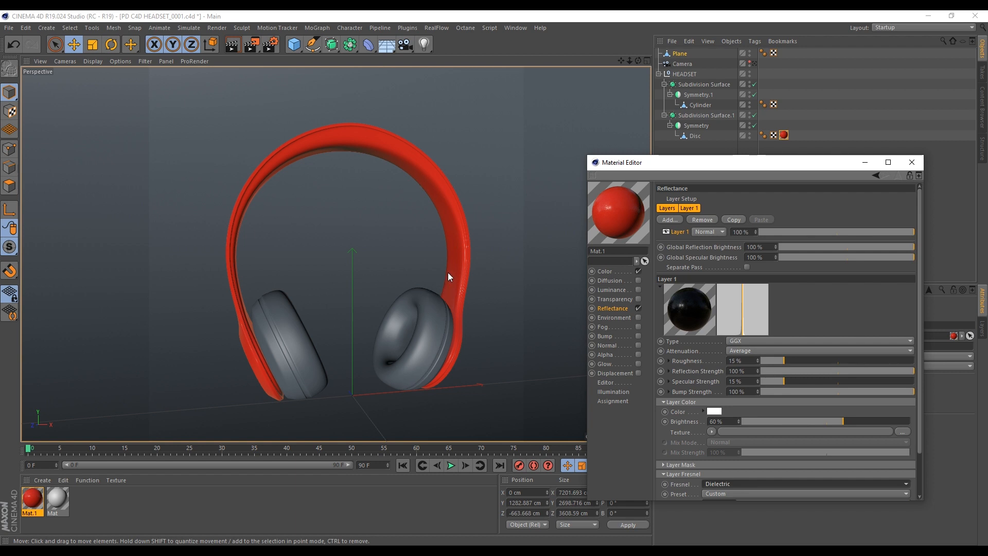
click(745, 484)
click(726, 516)
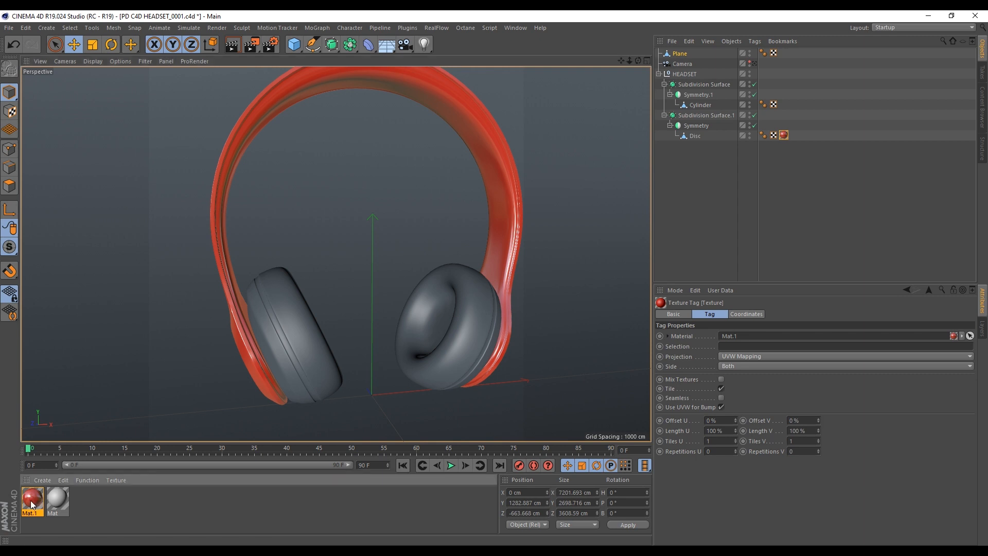
- Duplicate the red material and set the copy's color to 0% saturation and 12% value
ctrl+drag(45, 492, 46, 494)
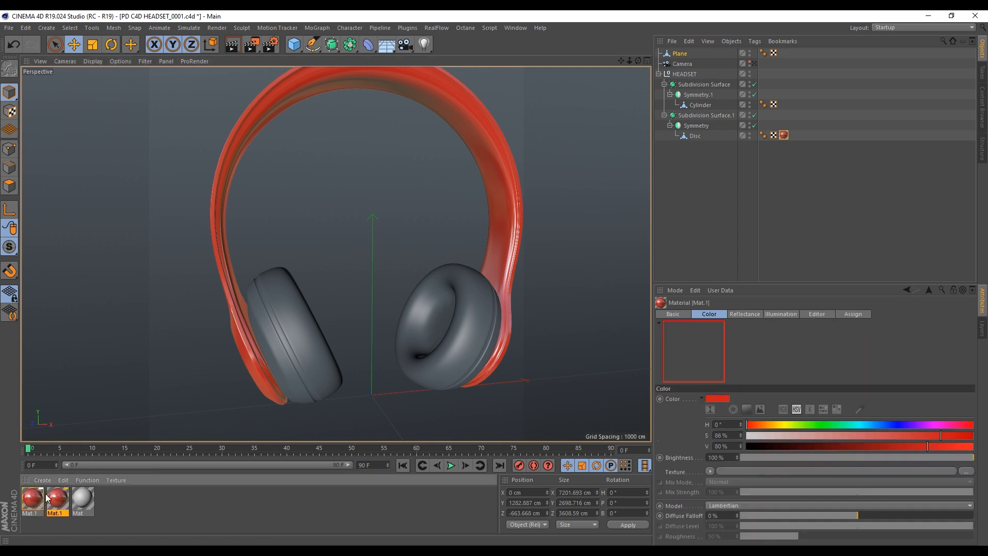
double_click(58, 499)
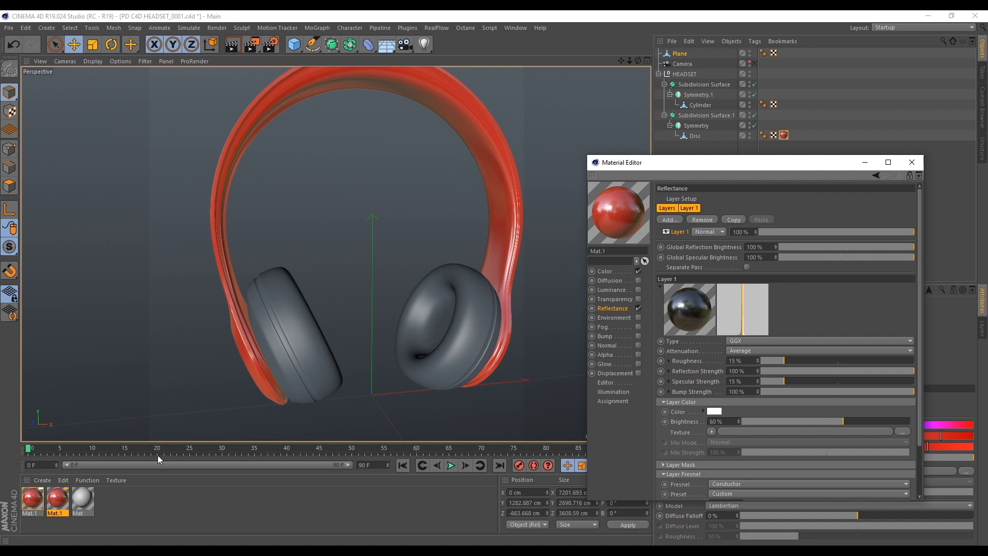
click(605, 271)
drag(794, 235, 723, 233)
drag(785, 246, 767, 245)
- Apply the black material to the headset's ear cushions and set its reflectance roughness to 24%
drag(54, 505, 288, 333)
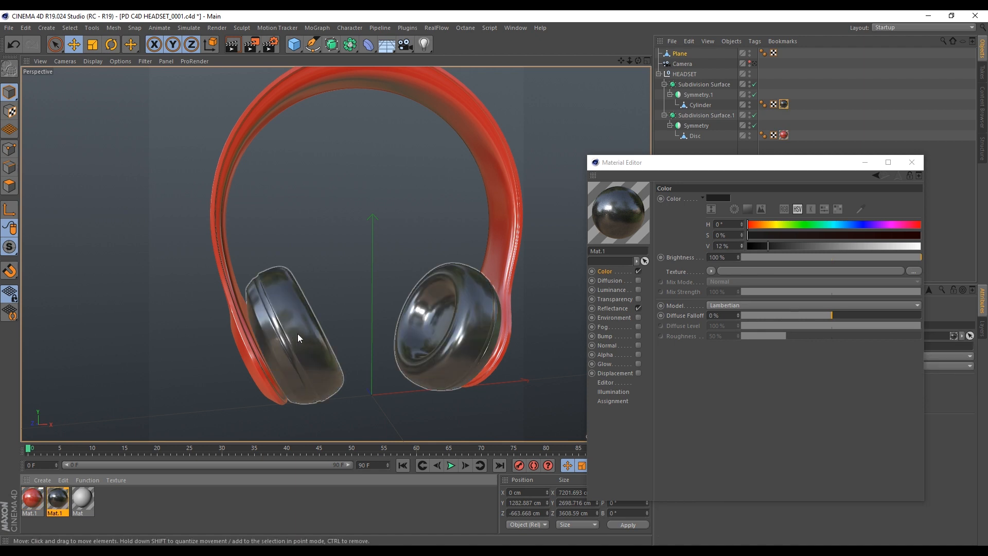
scroll(293, 333, up, 1)
click(616, 308)
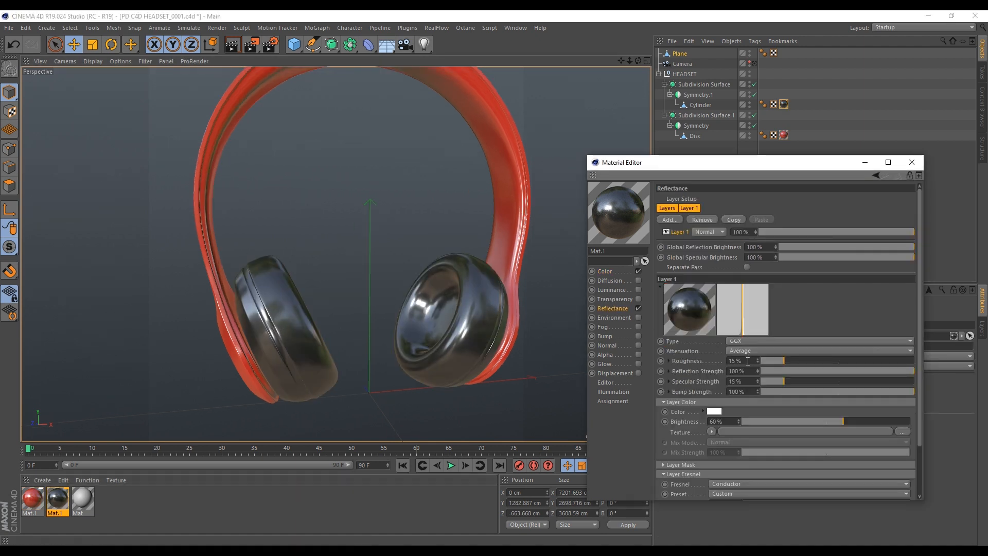
drag(772, 359, 709, 361)
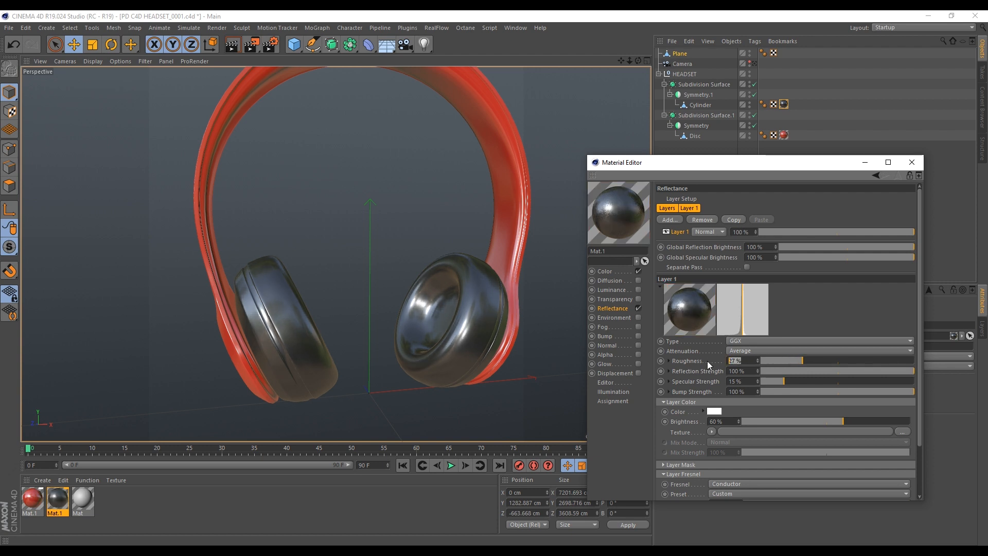
text(24)
key(Return)
- Set the black material's specular strength to 30% and its reflectance layer color brightness to 30%
drag(744, 381, 694, 385)
text(30)
key(Return)
double_click(727, 416)
text(30)
key(Return)
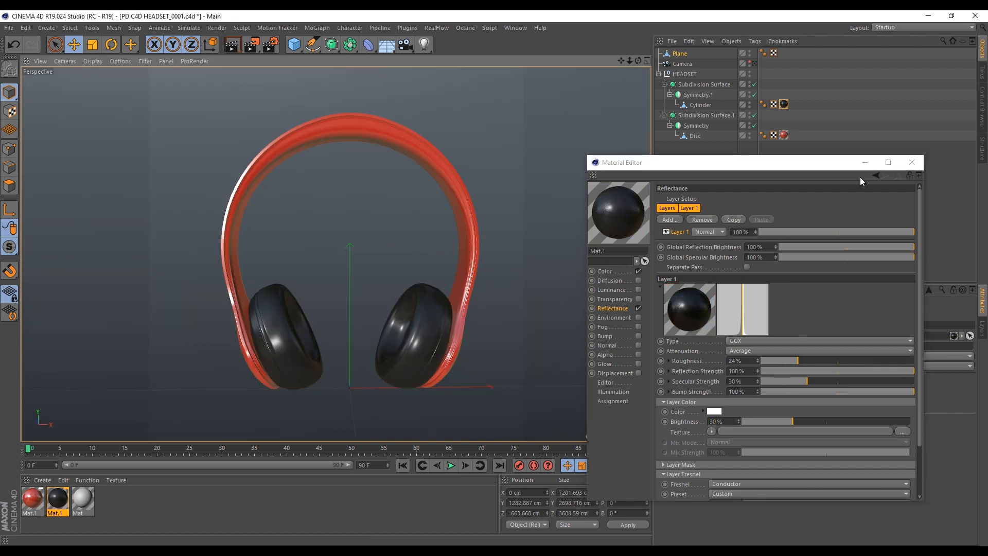
click(865, 162)
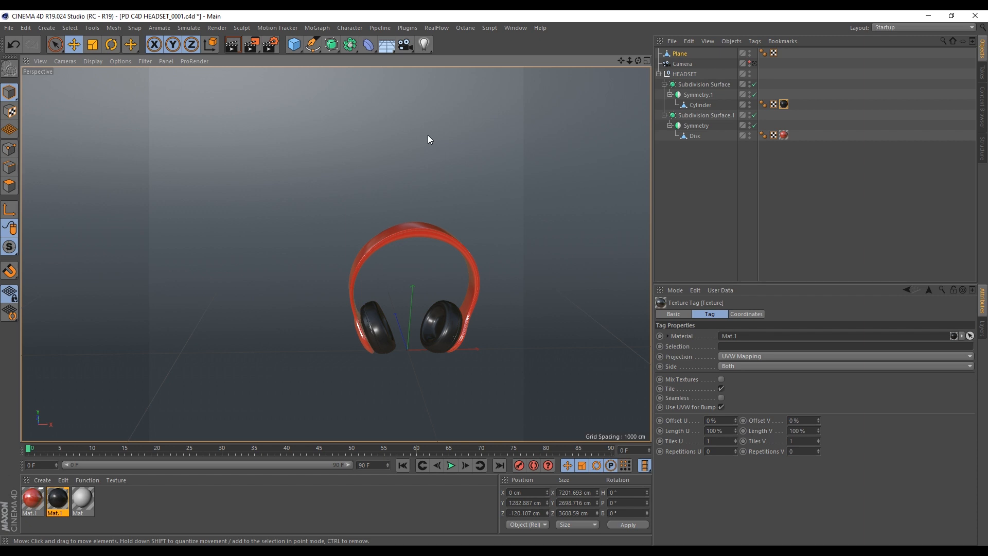
- Add an area light and place it in front of the headset at about 317 cm on Y and -411 cm on Z
click(424, 46)
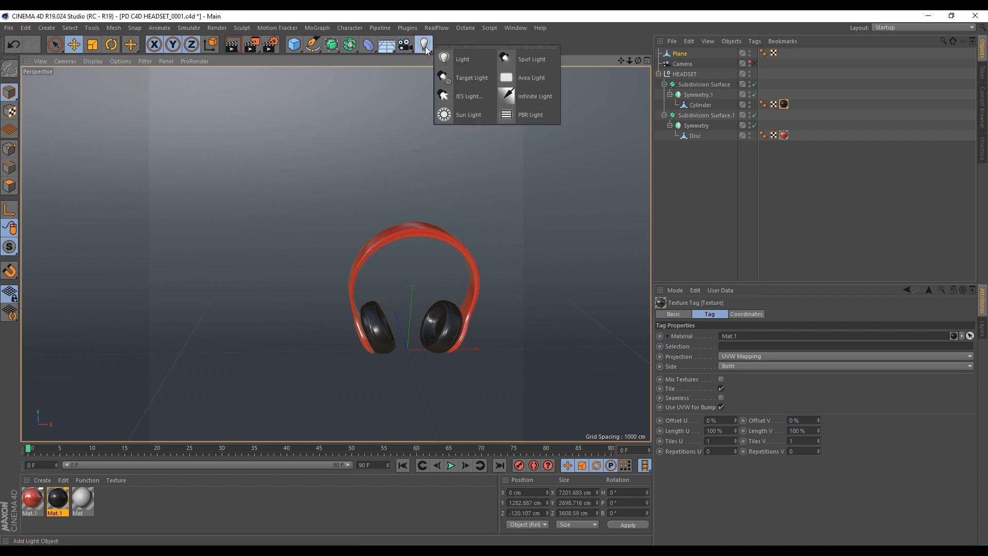
click(426, 48)
click(431, 52)
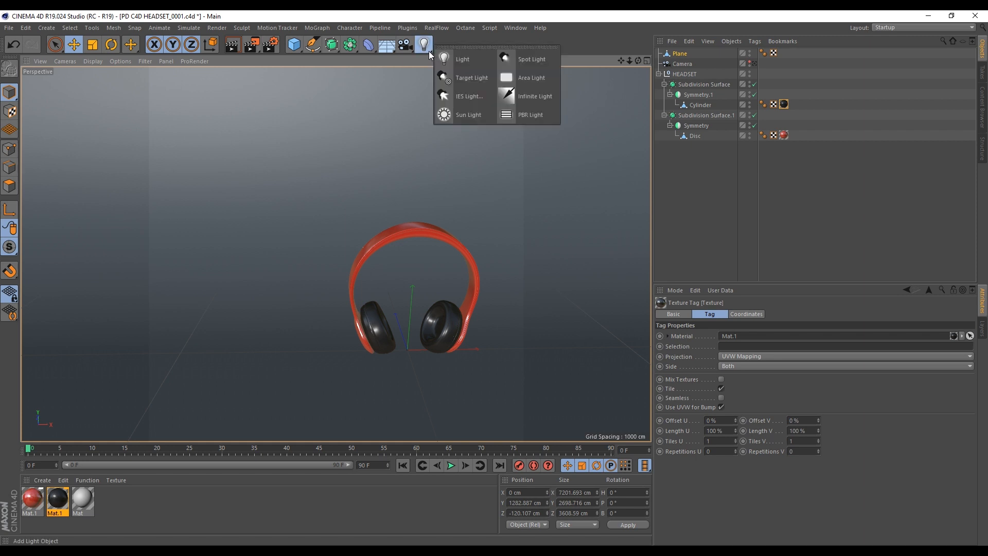
click(512, 84)
alt+drag(363, 300, 410, 350)
drag(328, 298, 378, 355)
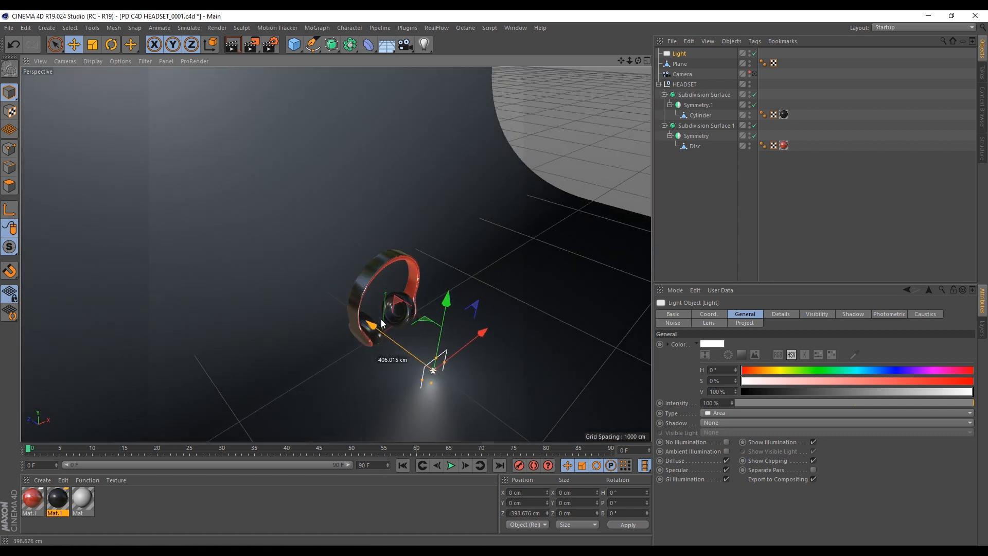
drag(448, 303, 377, 318)
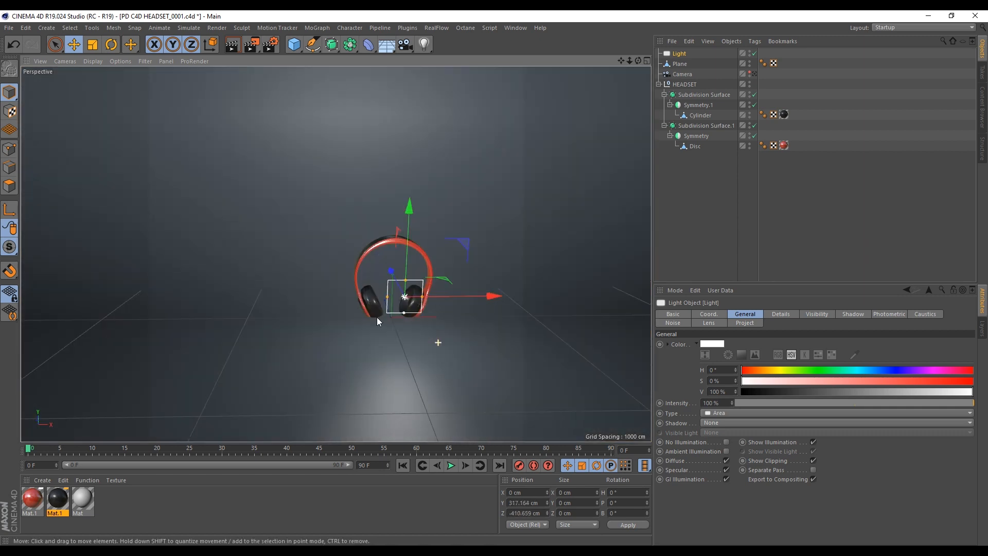
alt+drag(372, 233, 474, 289)
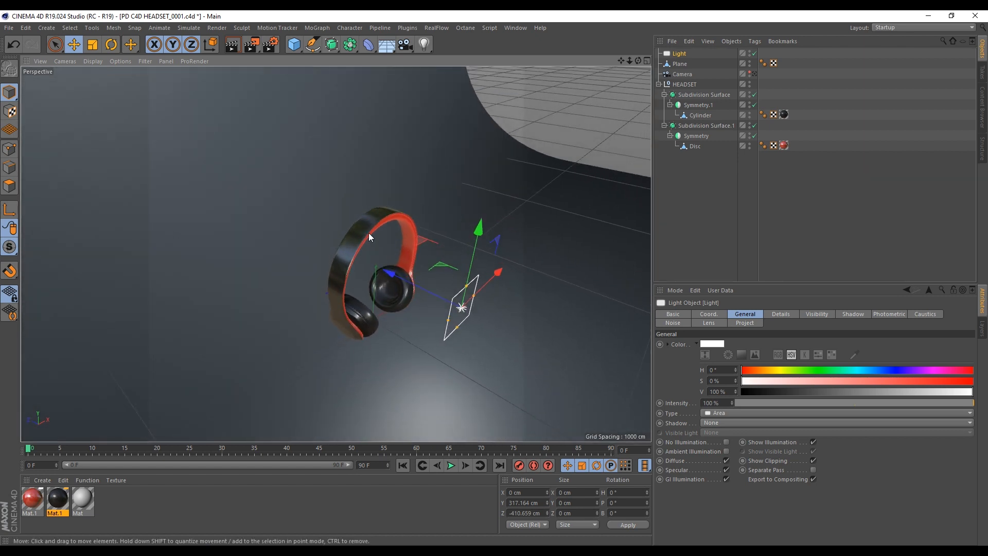
click(94, 60)
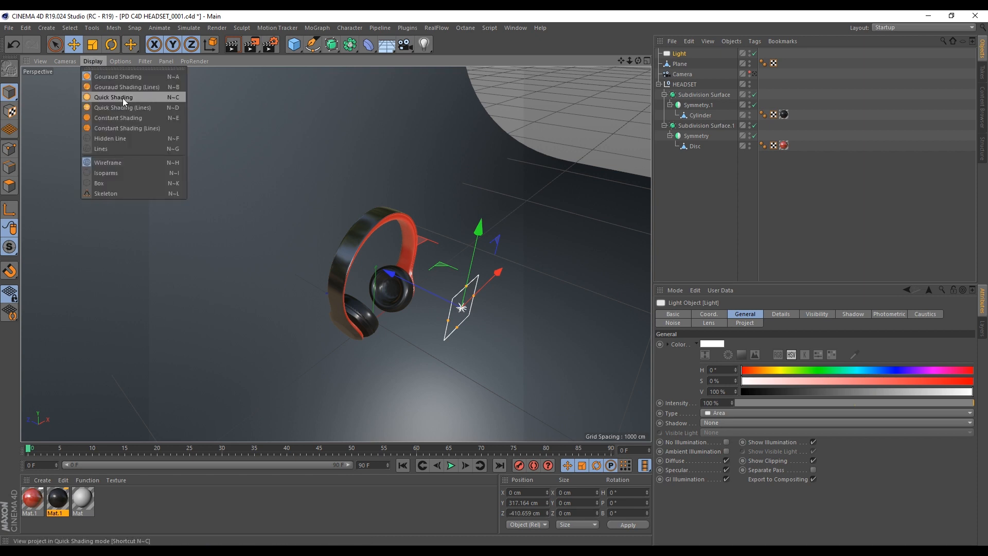
click(120, 97)
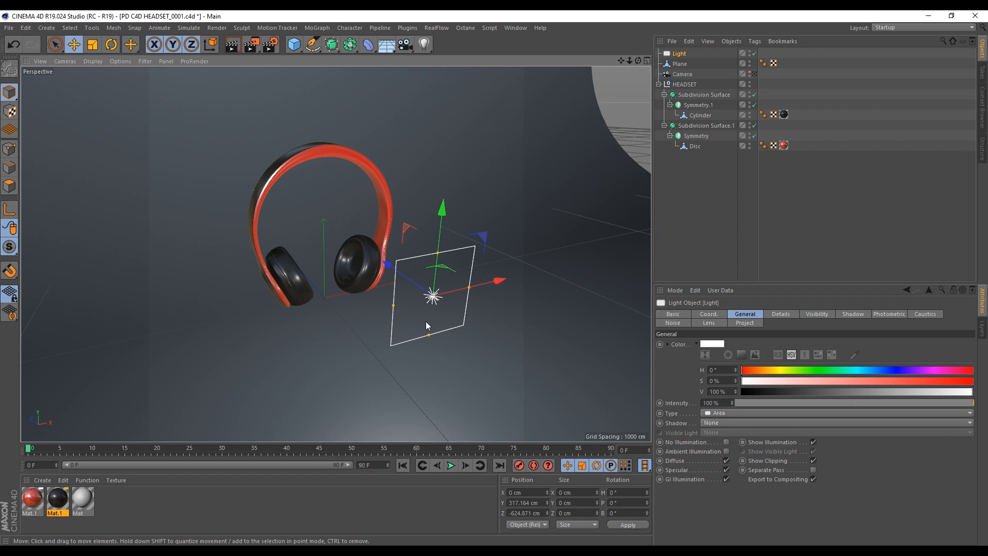
- Move the area light to about X -479 cm, Y 578 cm beside the headset and rotate its heading to about -40° to face it
alt+drag(425, 321, 428, 352)
scroll(425, 321, down, 5)
drag(476, 320, 375, 351)
drag(337, 310, 337, 267)
key(r)
drag(363, 365, 262, 328)
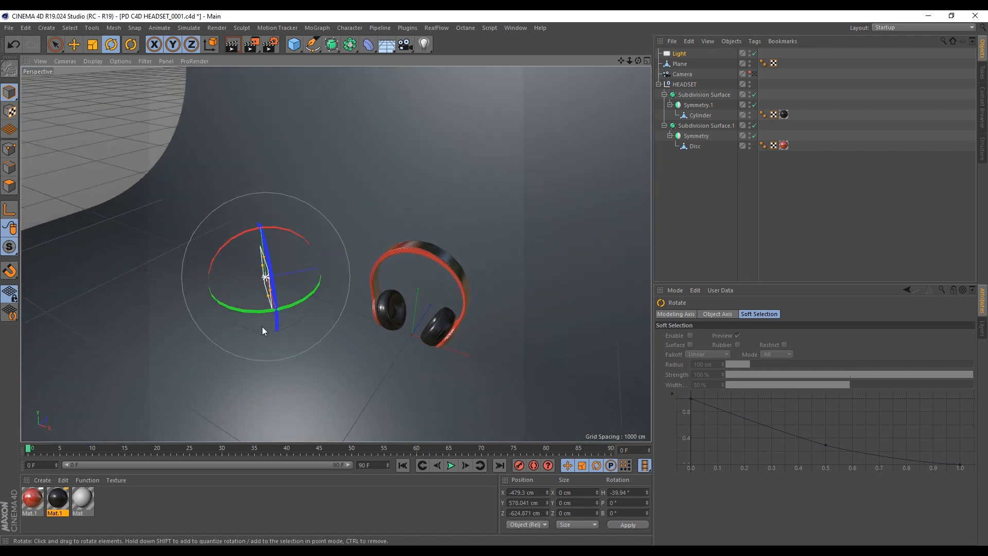
- Reposition the area light to about X -522 cm, Y 578 cm, Z -740 cm and rotate it to about -28° heading and -8° pitch
key(e)
drag(345, 256, 316, 275)
alt+drag(248, 308, 298, 249)
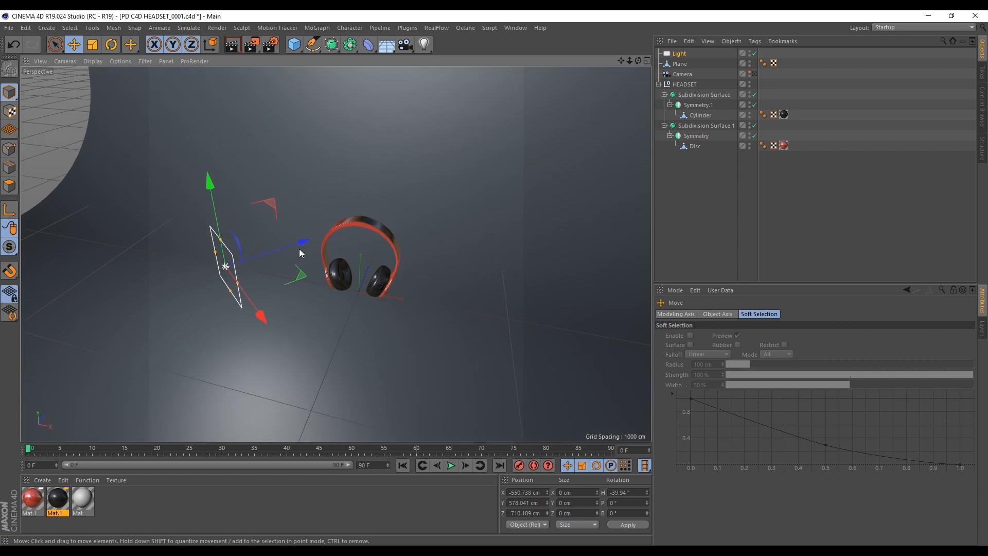
drag(263, 315, 237, 310)
key(r)
drag(189, 255, 195, 247)
alt+drag(237, 270, 315, 284)
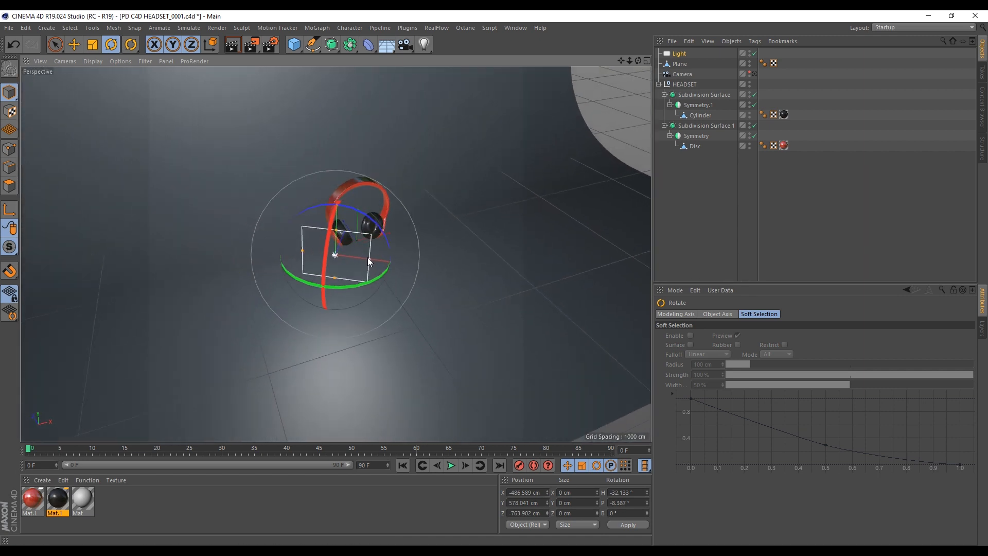
key(e)
drag(428, 268, 415, 267)
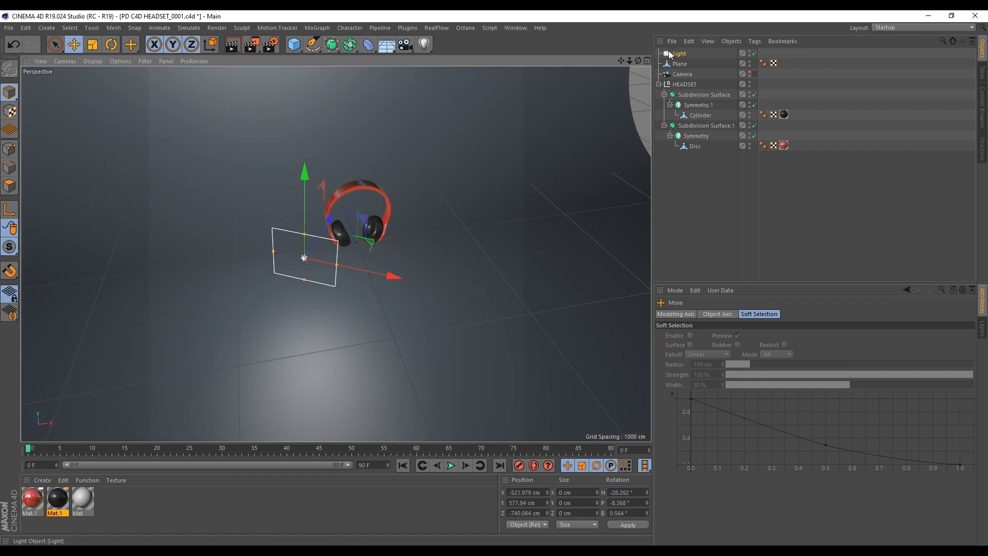
- Set the area light's intensity to 120% and its shadow type to Area
click(679, 54)
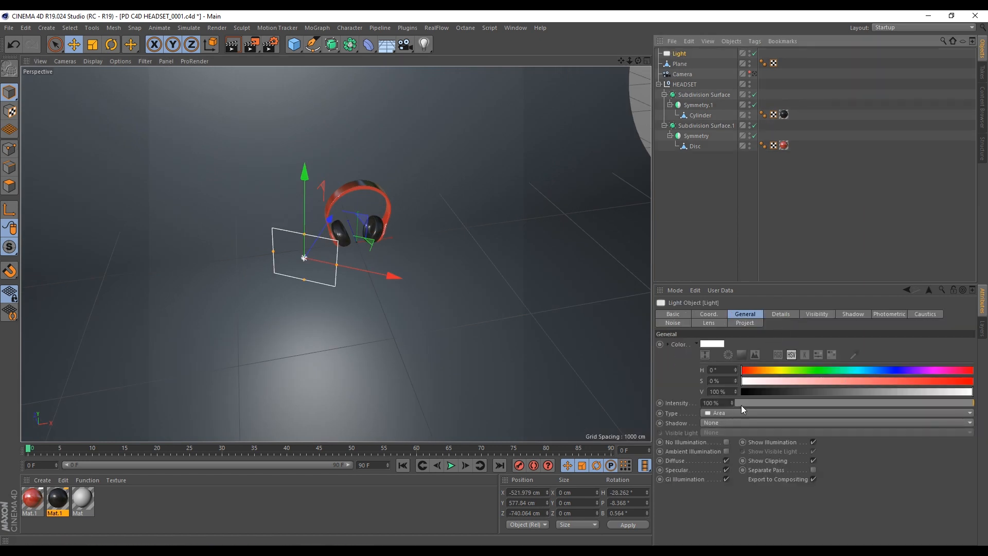
drag(720, 402, 678, 397)
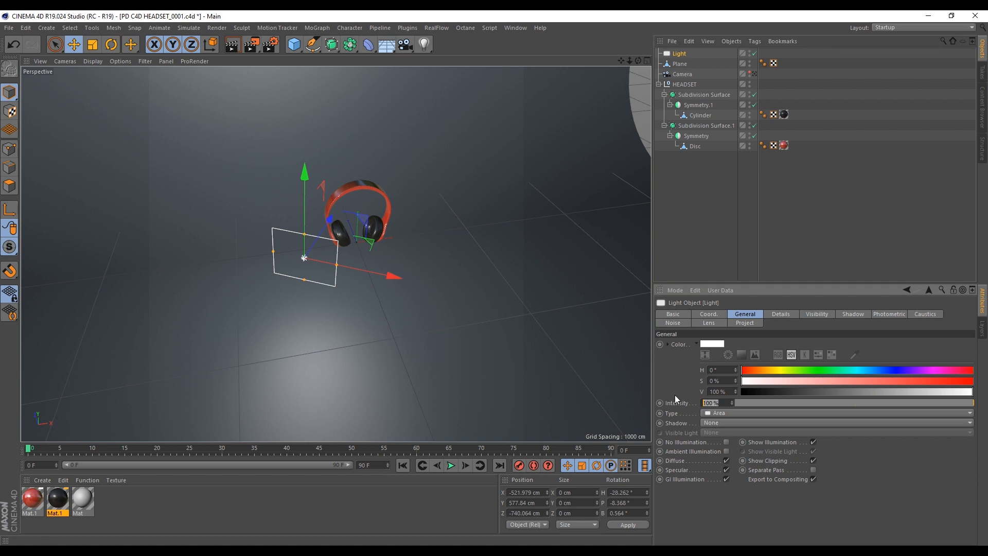
text(120)
key(Return)
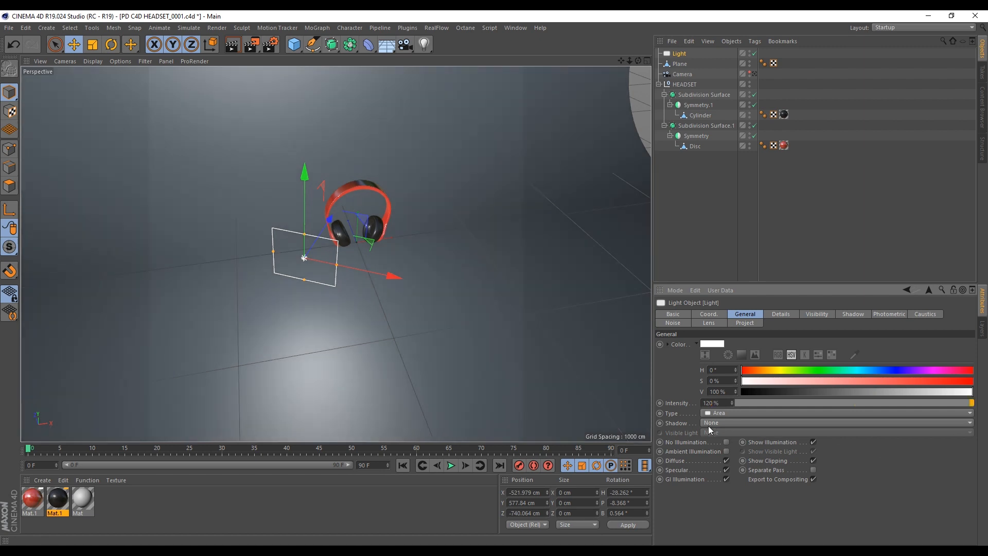
click(714, 425)
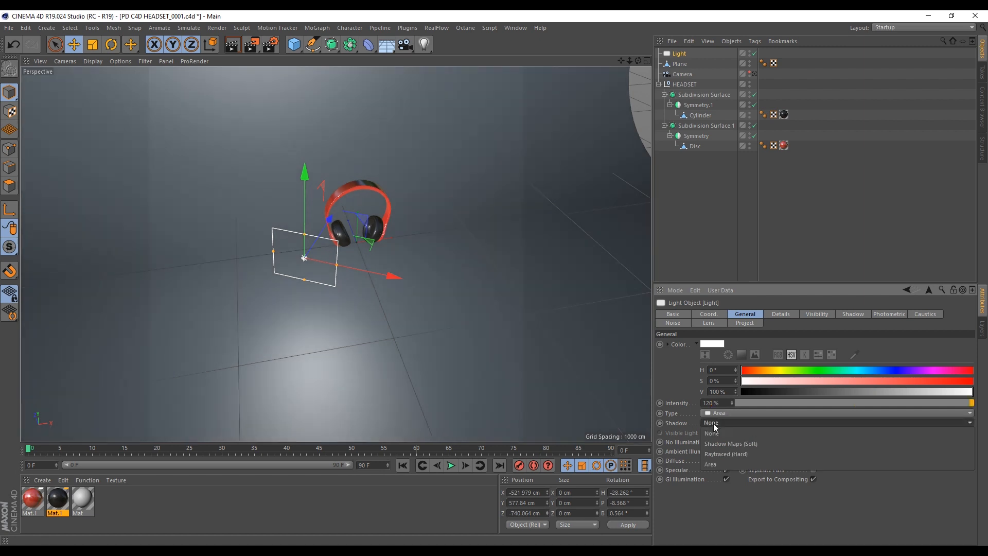
click(716, 463)
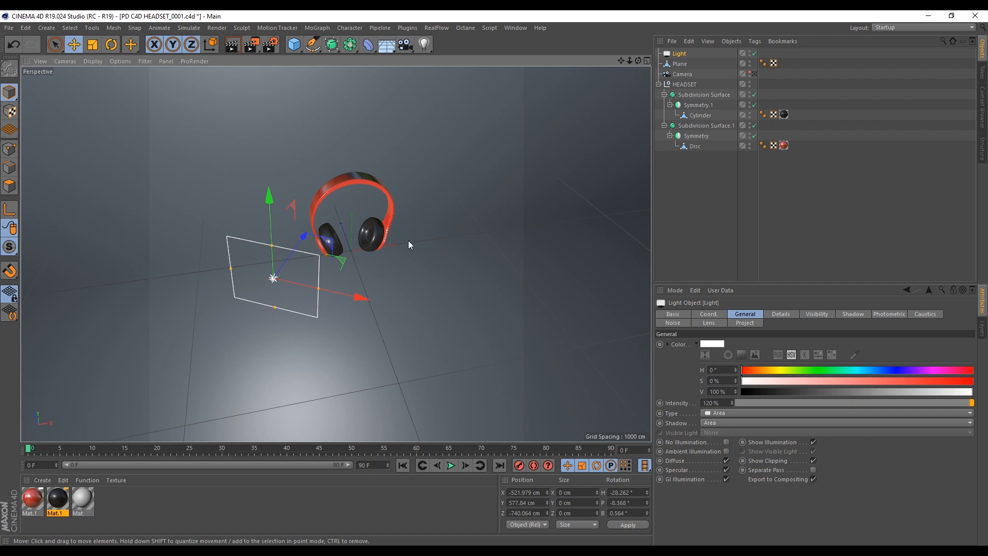
alt+drag(357, 276, 403, 340)
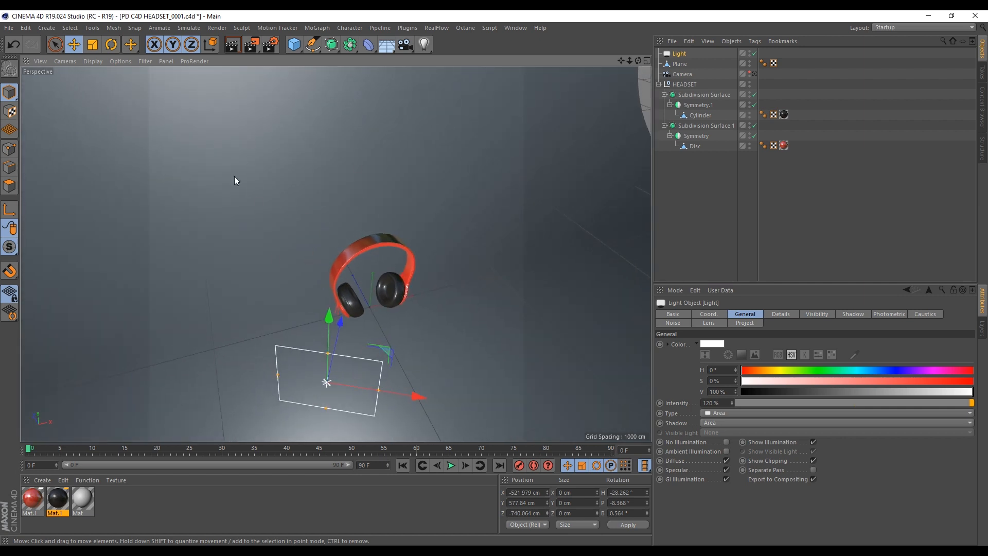
- Replace the grey Mat material's default specular with a Reflection (Legacy) layer whose layer color brightness is 50%
double_click(83, 501)
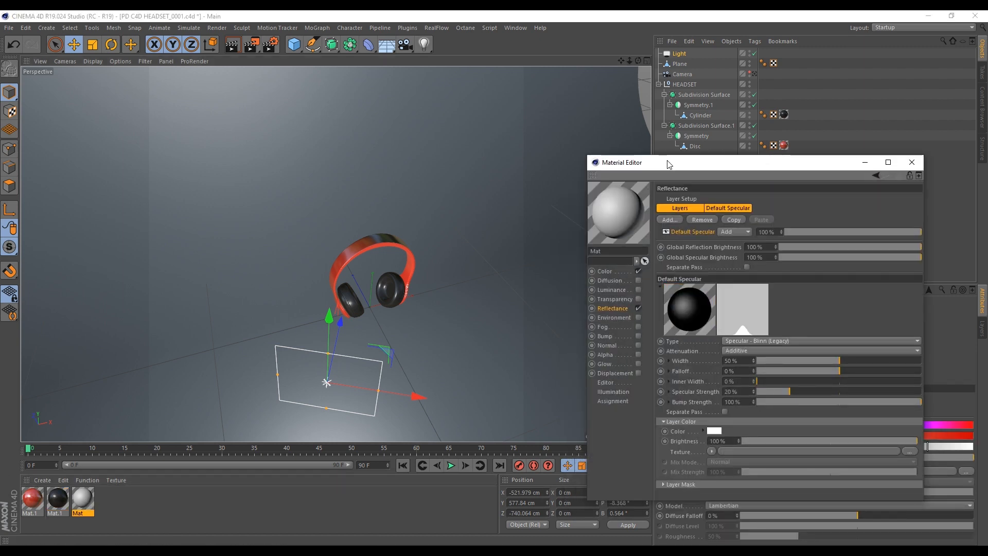
drag(668, 162, 644, 97)
click(582, 205)
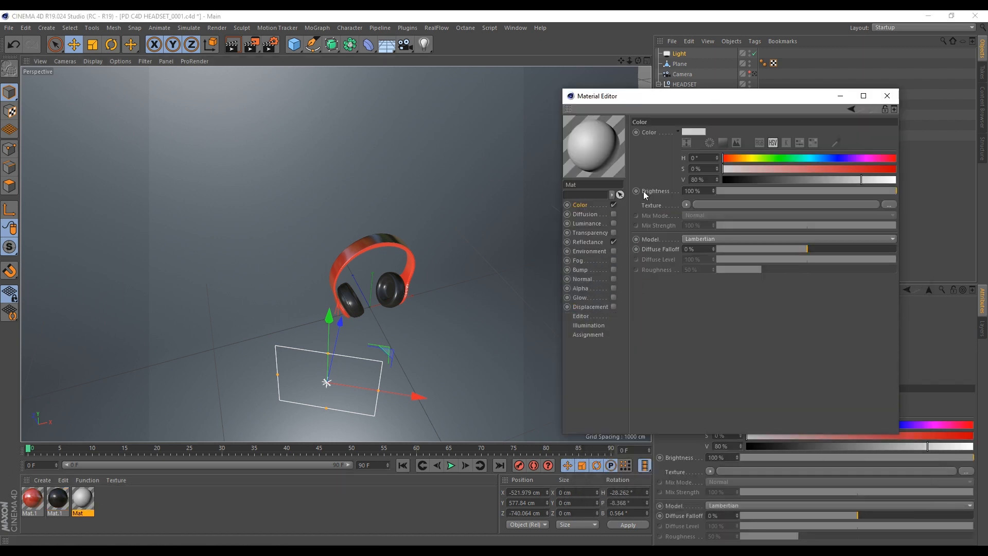
click(586, 241)
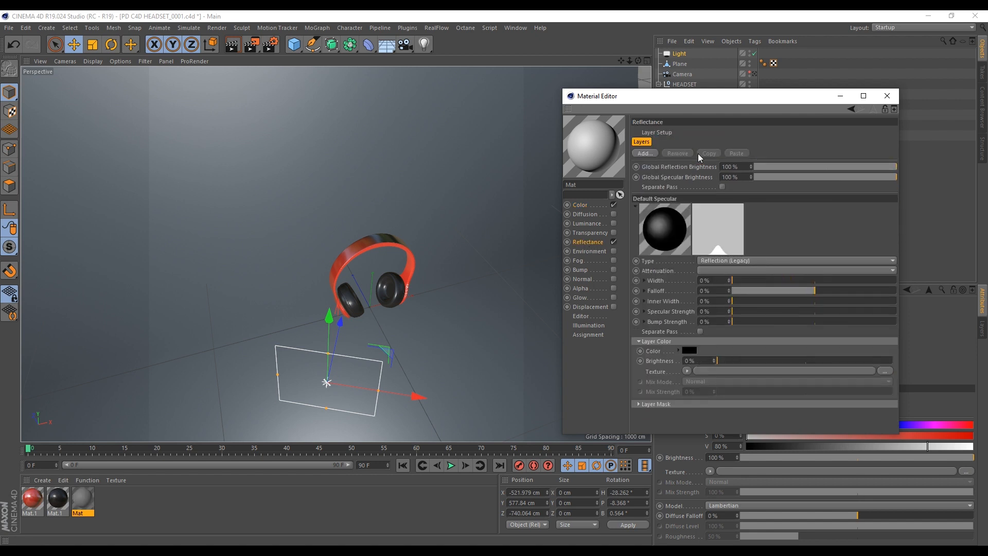
click(677, 153)
click(638, 153)
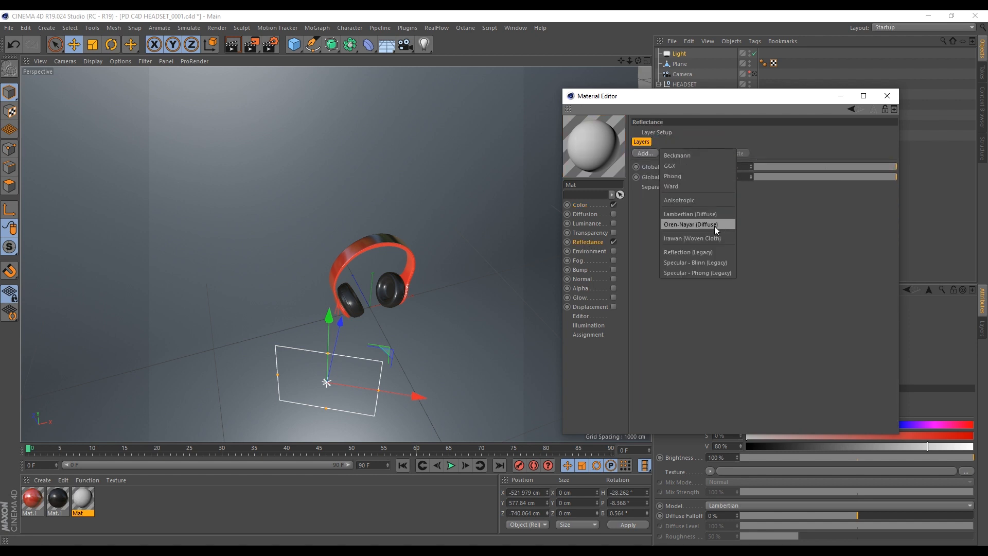
click(694, 251)
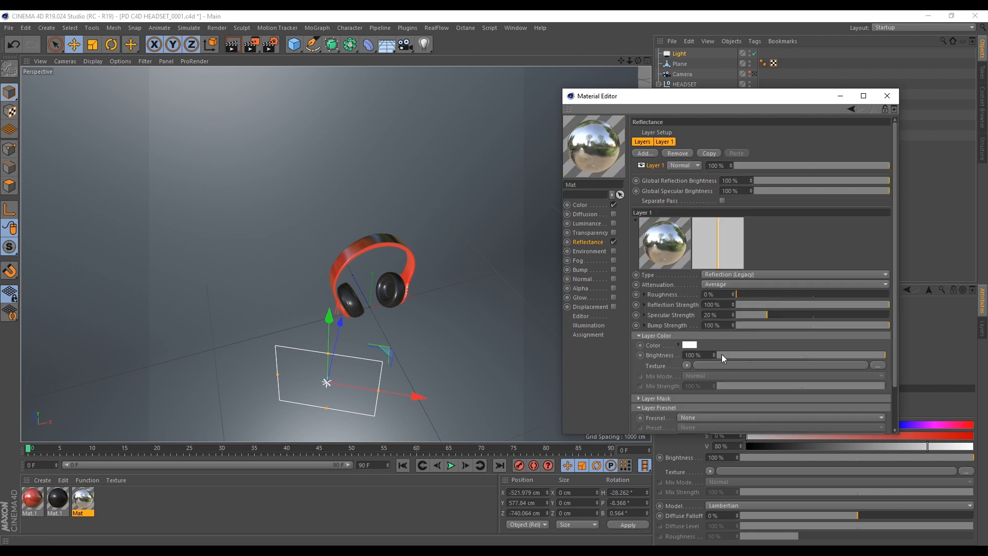
click(689, 355)
text(50)
key(Return)
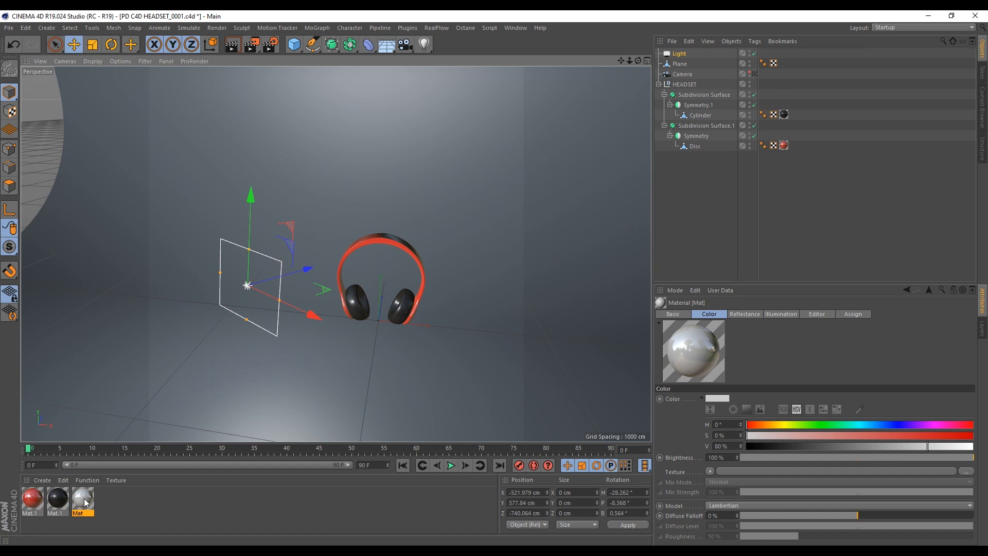
- Try the reflective Mat material on the backdrop plane, inspect it around the headset, and undo the assignment
drag(86, 503, 402, 143)
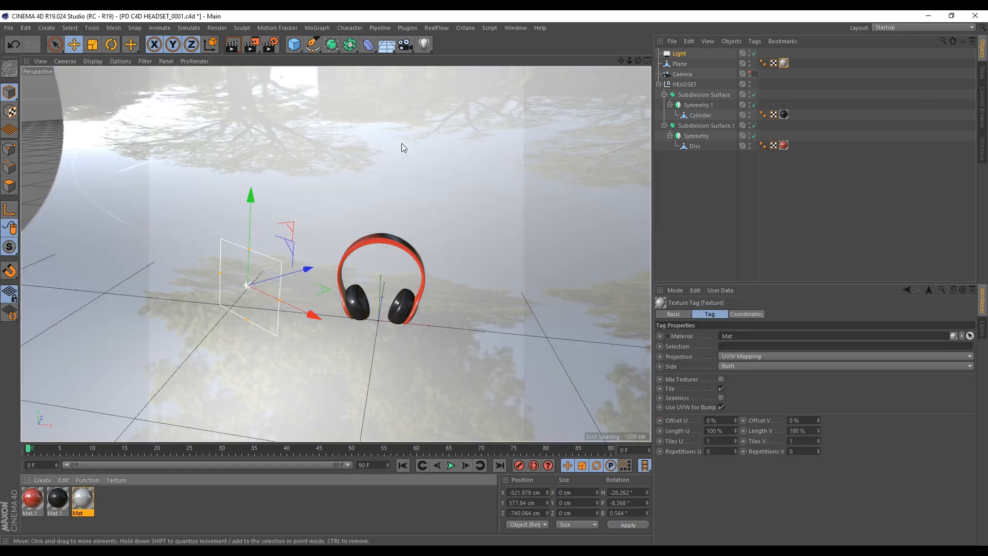
scroll(382, 314, up, 3)
alt+drag(375, 229, 448, 183)
key(ctrl+z)
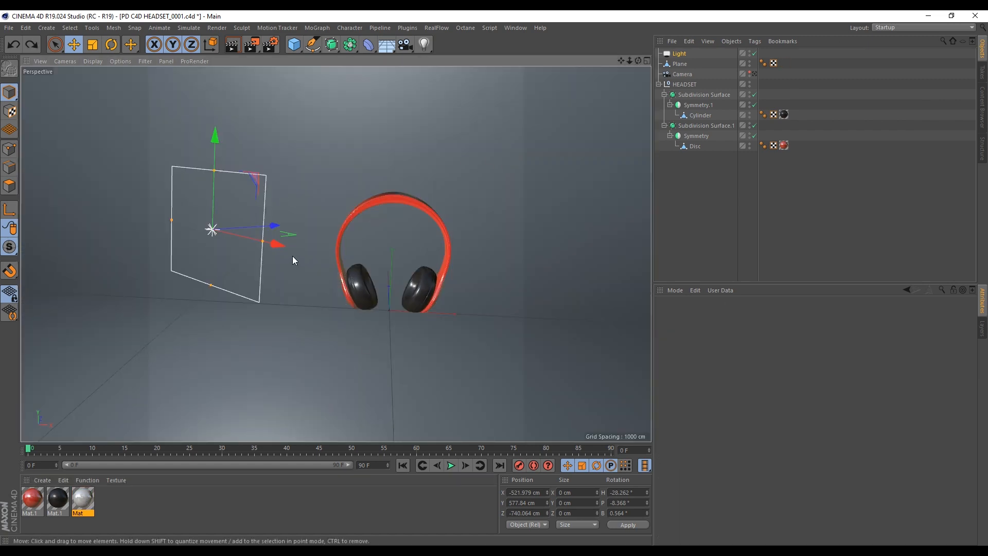
- Duplicate the area light to the headset's other side at about X 608 cm, Y 480 cm, Z -664 cm, facing the headset at about 38° heading
scroll(292, 255, down, 3)
alt+drag(292, 255, 298, 280)
click(678, 54)
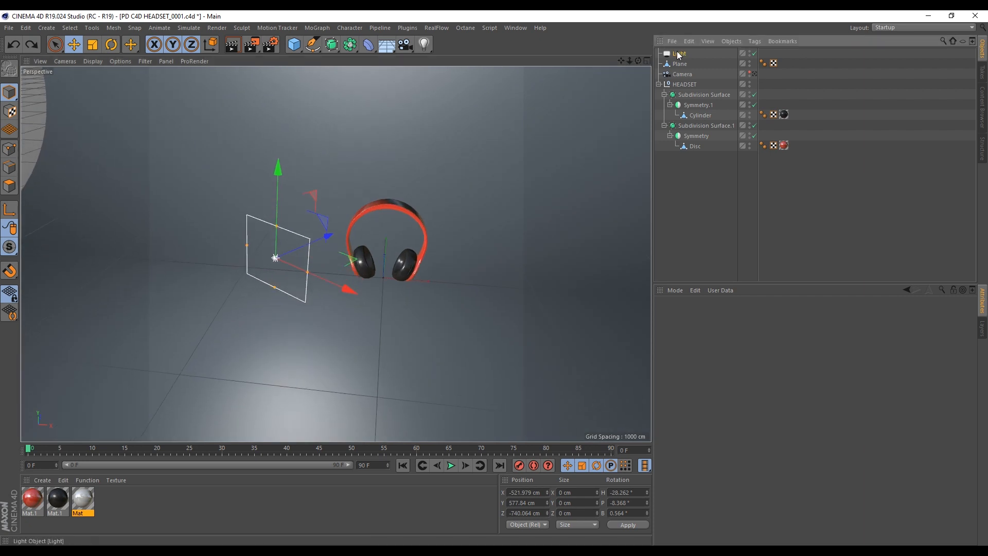
alt+drag(360, 214, 291, 278)
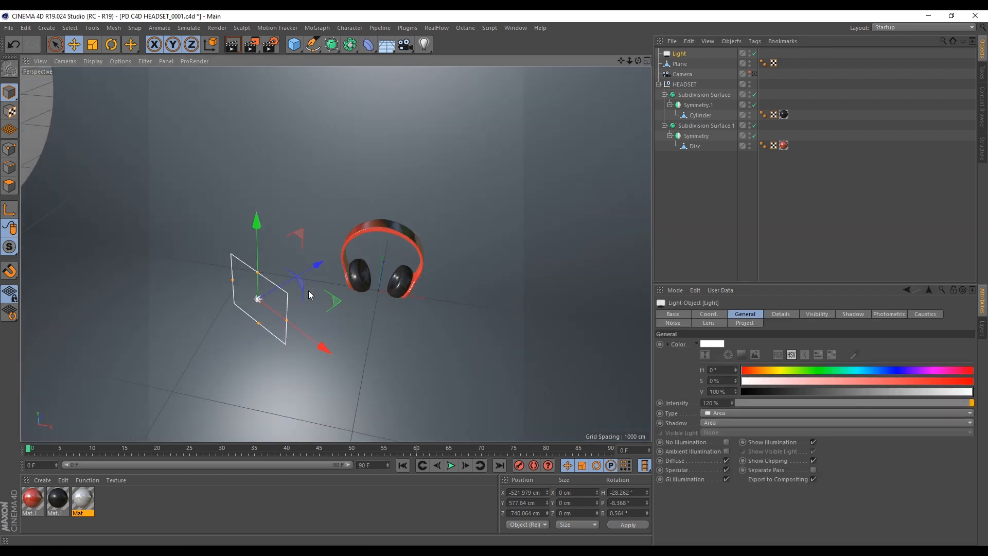
alt+right_drag(276, 277, 261, 279)
alt+drag(262, 280, 305, 273)
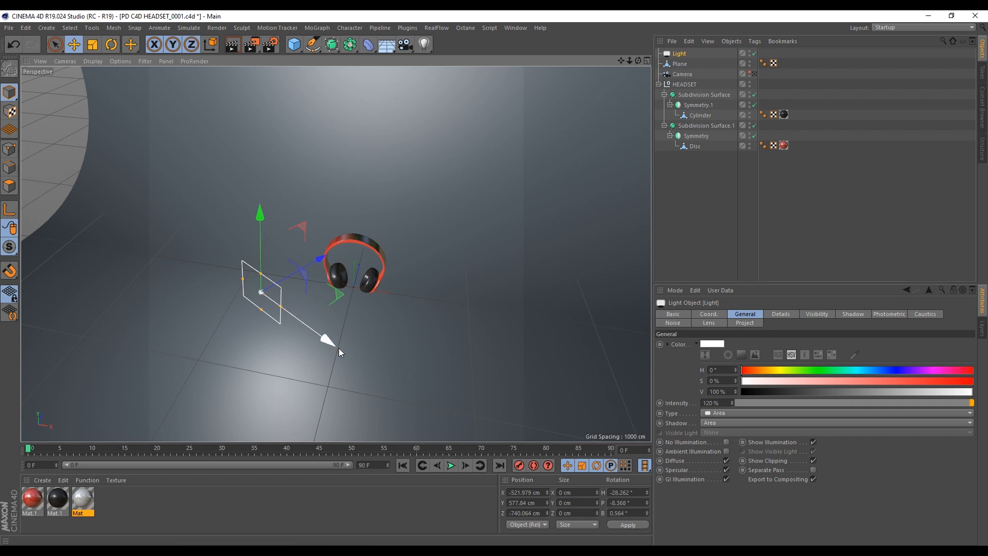
ctrl+drag(329, 341, 479, 382)
key(r)
drag(415, 368, 483, 349)
alt+drag(374, 316, 424, 230)
key(t)
drag(475, 200, 440, 212)
alt+drag(386, 231, 421, 254)
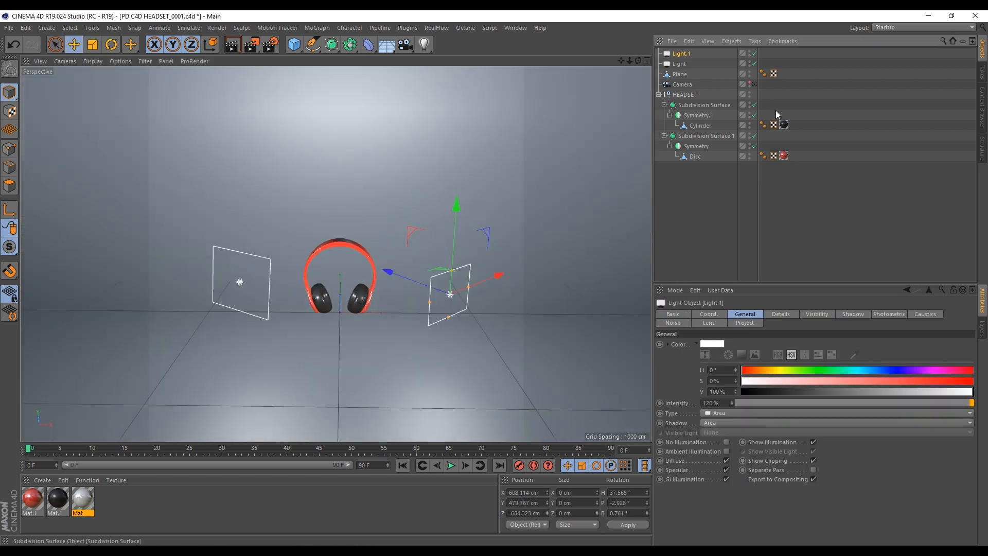
- Set the duplicated light's intensity to 80%
drag(723, 404, 649, 403)
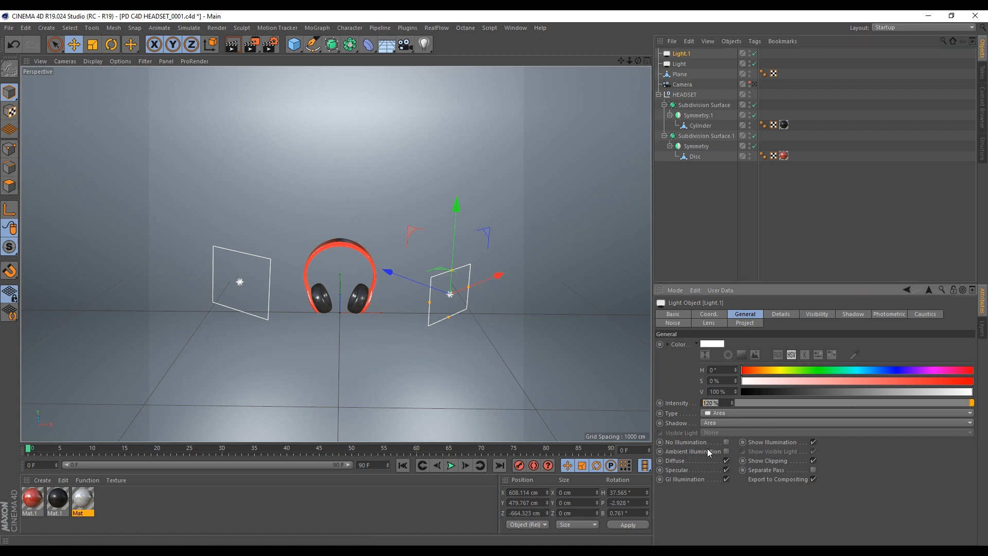
text(80)
key(Return)
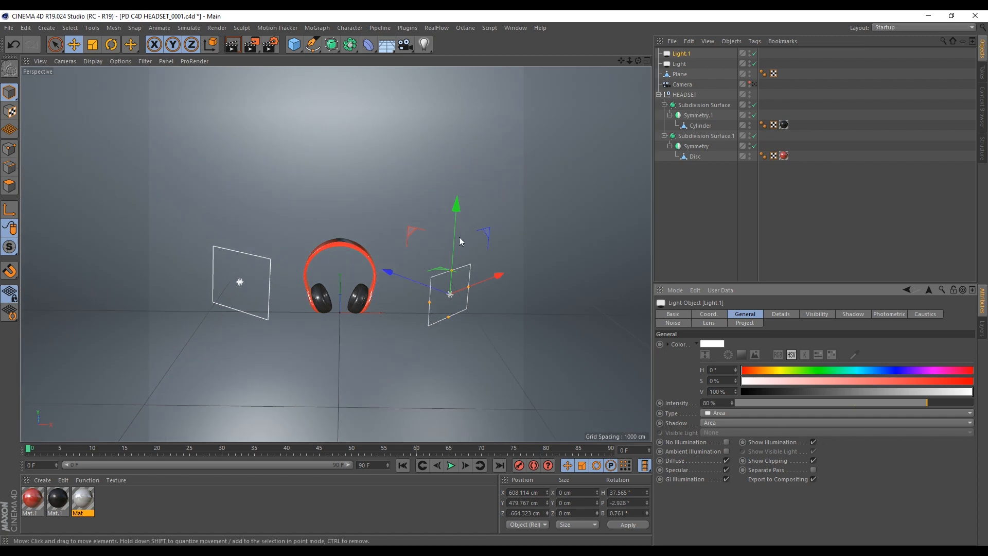
- Duplicate the second light behind the headset at about X -502 cm, Y 557 cm, Z 417 cm and rotate its heading to about -137°
alt+drag(443, 253, 483, 295)
ctrl+drag(419, 309, 207, 241)
drag(314, 216, 287, 246)
key(e)
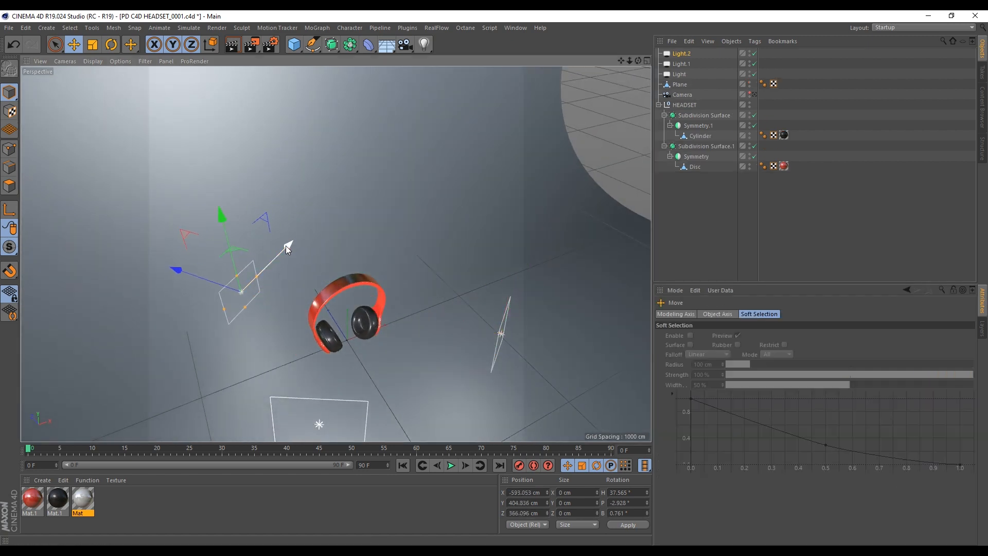
key(r)
drag(234, 331, 303, 196)
key(e)
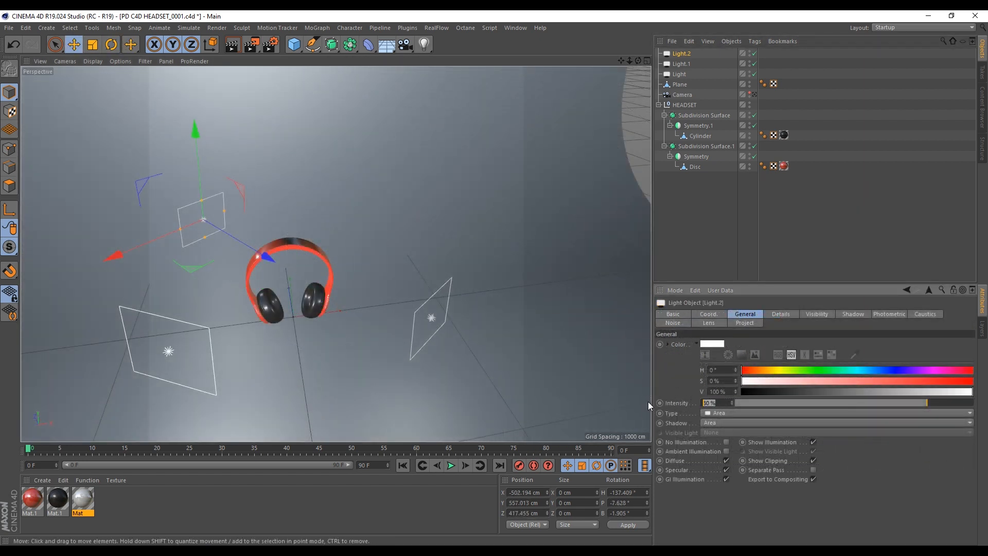
- Rename the original light KEY, the second light FILL and the light behind the headset BACK
click(680, 75)
double_click(681, 75)
text(KEY)
key(Return)
double_click(680, 63)
text(FILL)
key(Return)
double_click(679, 53)
text(BACK)
key(Return)
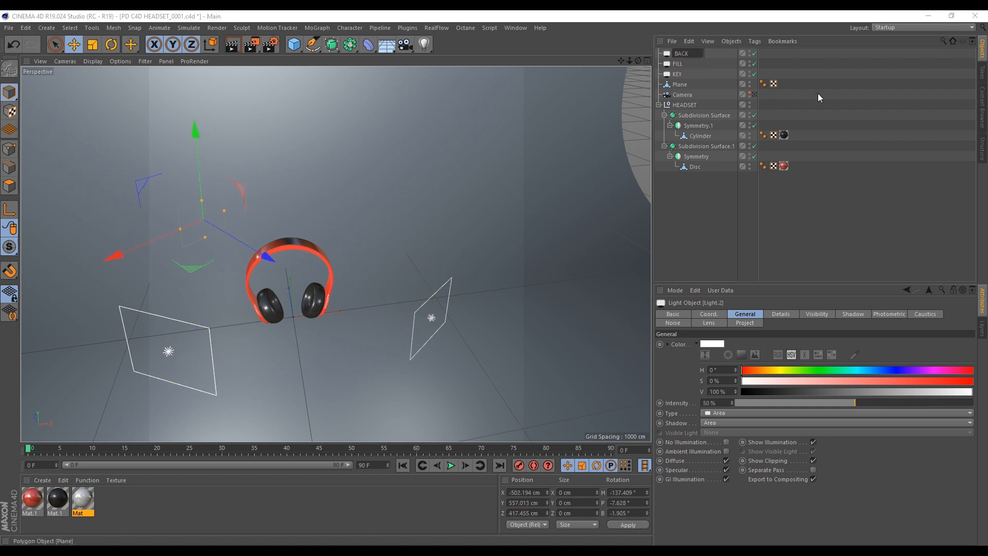
key(ctrl+shift+z)
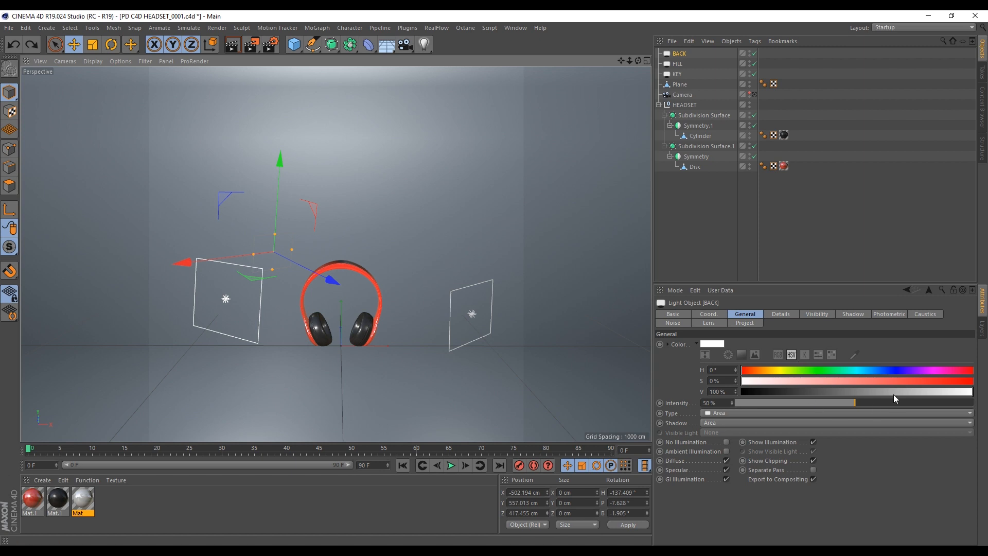
mouse_move(371, 267)
alt+mouse_down()
mouse_move(374, 282)
mouse_move(373, 265)
alt+mouse_up()
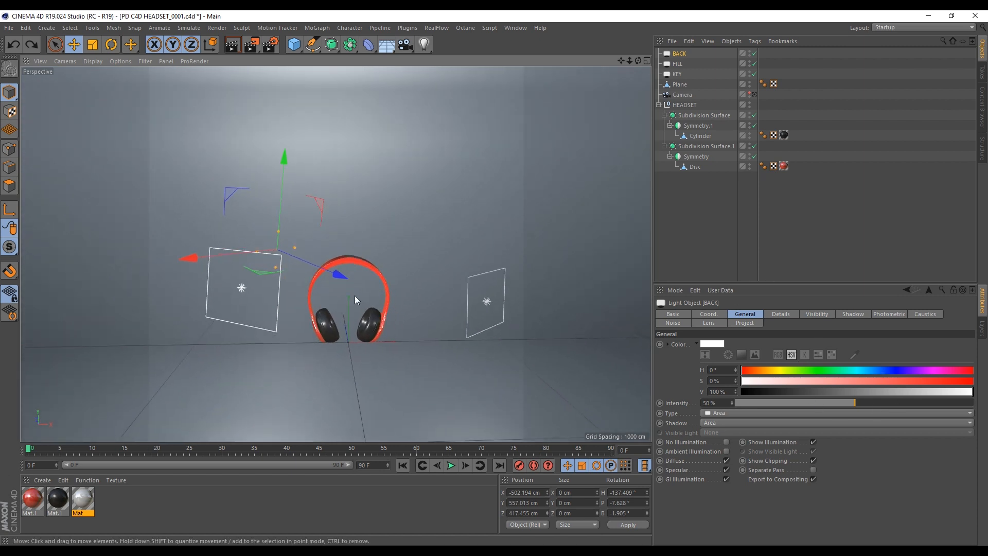
scroll(341, 332, up, 5)
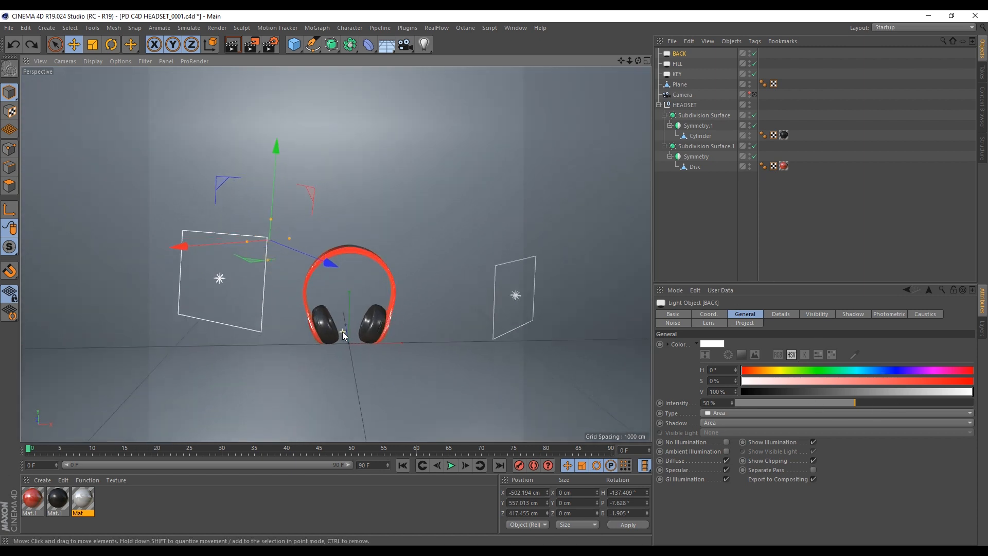
click(754, 98)
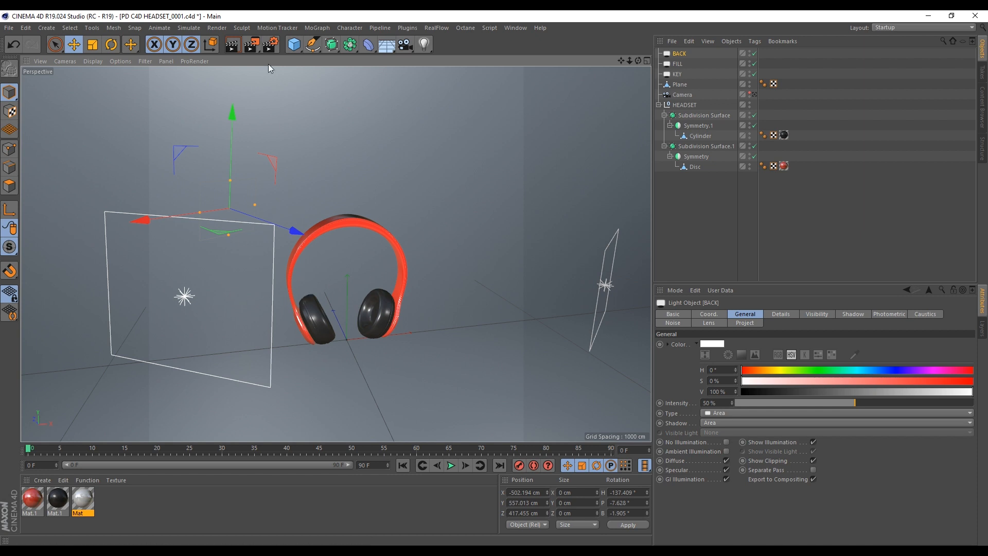
- Add the Global Illumination effect to the render settings, keeping the Standard renderer
click(270, 45)
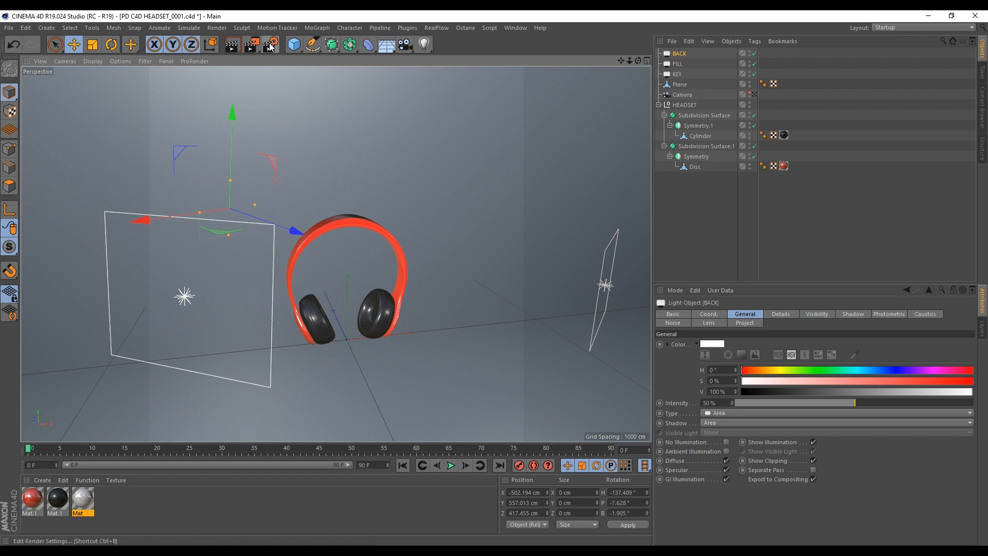
click(117, 43)
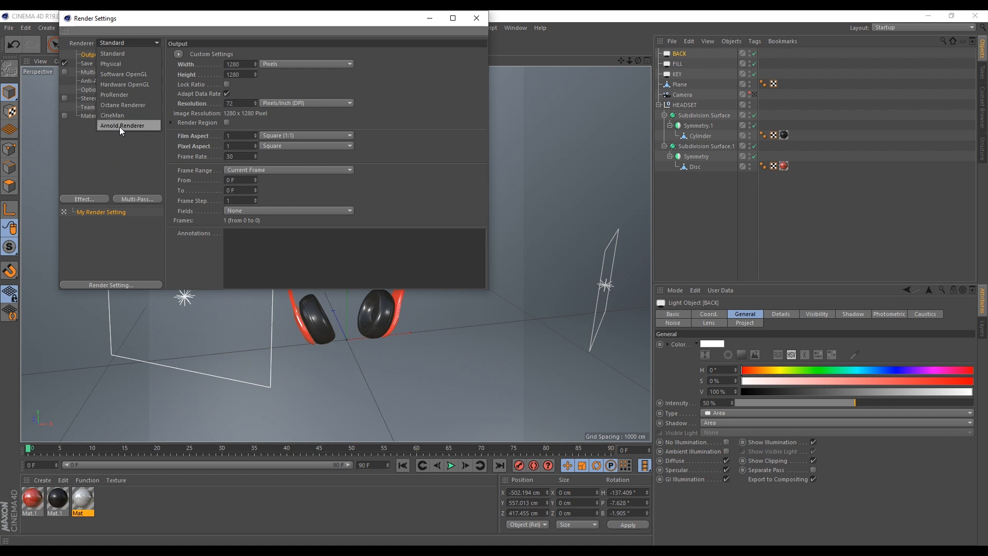
click(87, 199)
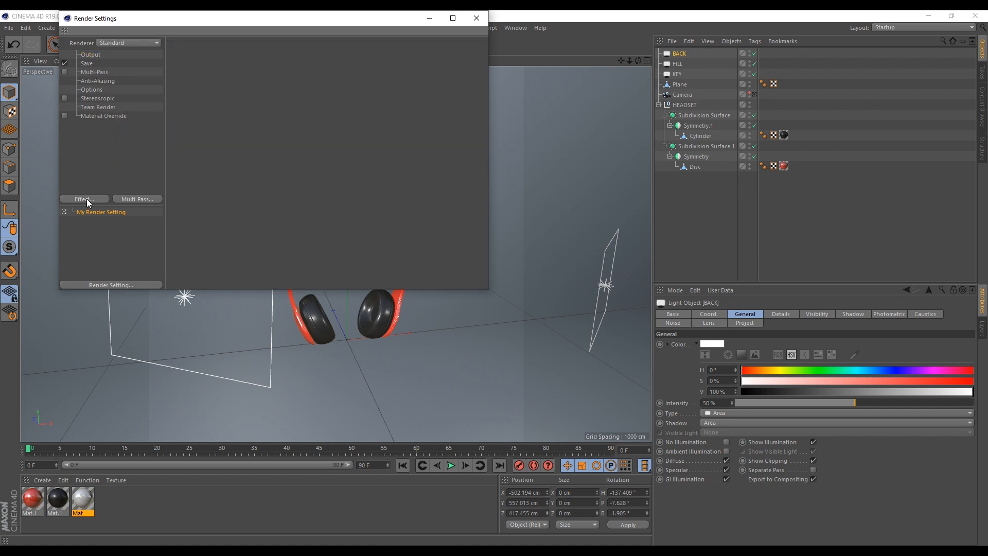
click(86, 199)
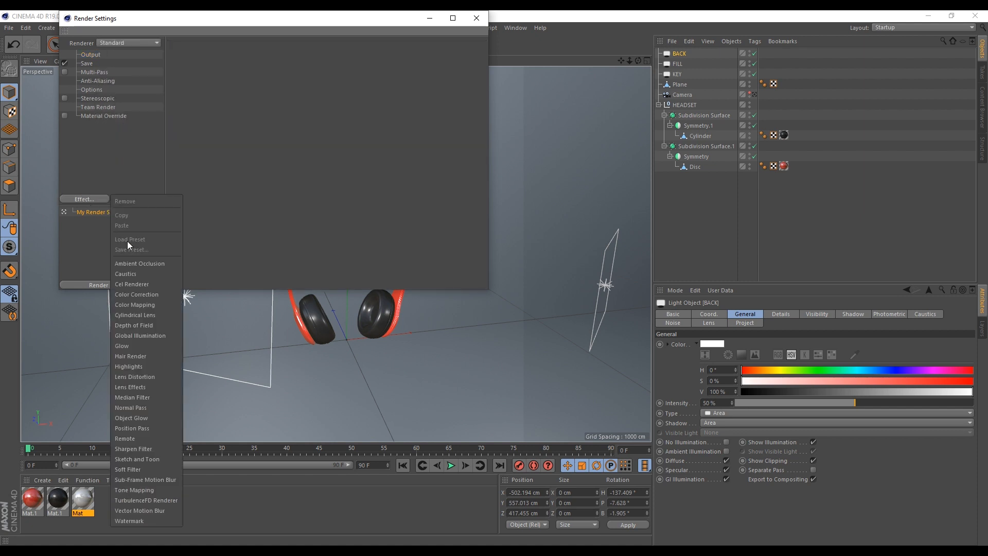
click(136, 334)
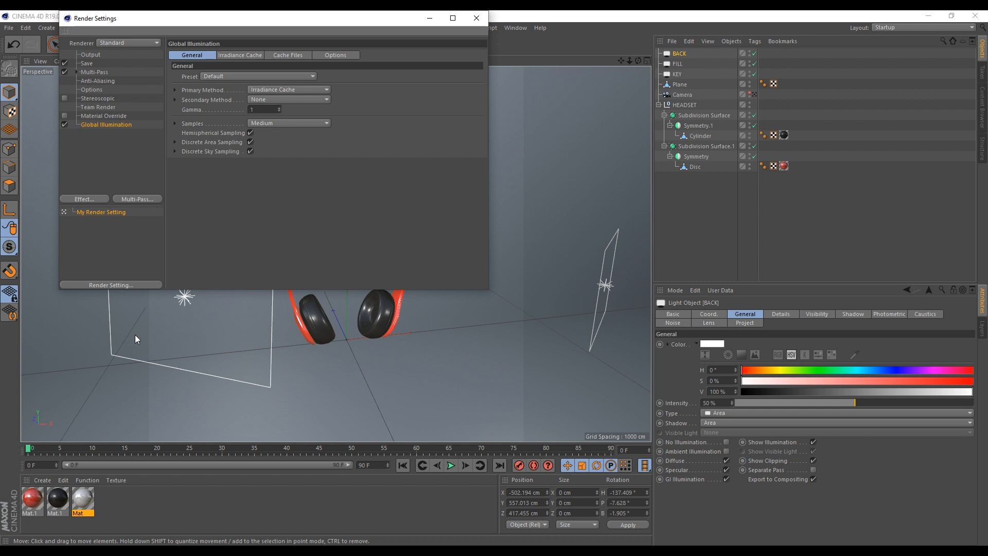
- Add the Ambient Occlusion effect to the render settings with 100% accuracy and 80 maximum samples
click(76, 197)
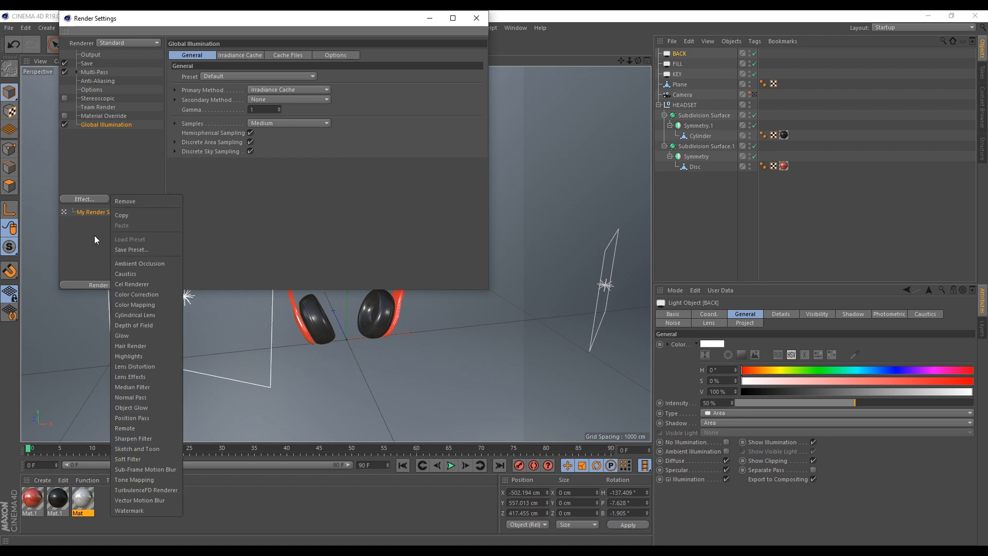
click(128, 266)
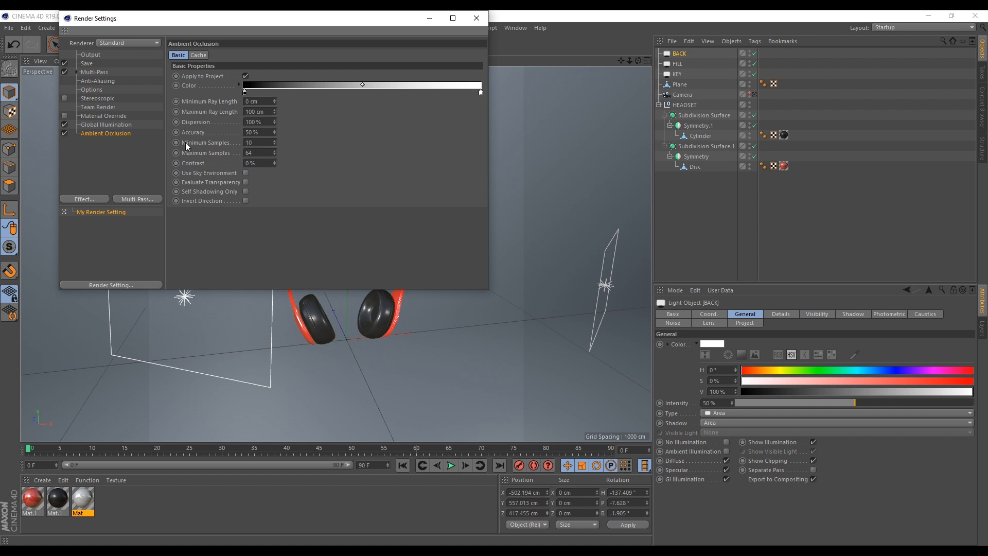
drag(267, 132, 215, 139)
text(100)
key(Return)
drag(258, 153, 219, 157)
text(80)
key(Return)
- Set Global Illumination's secondary method to Light Mapping and its samples to High
click(105, 124)
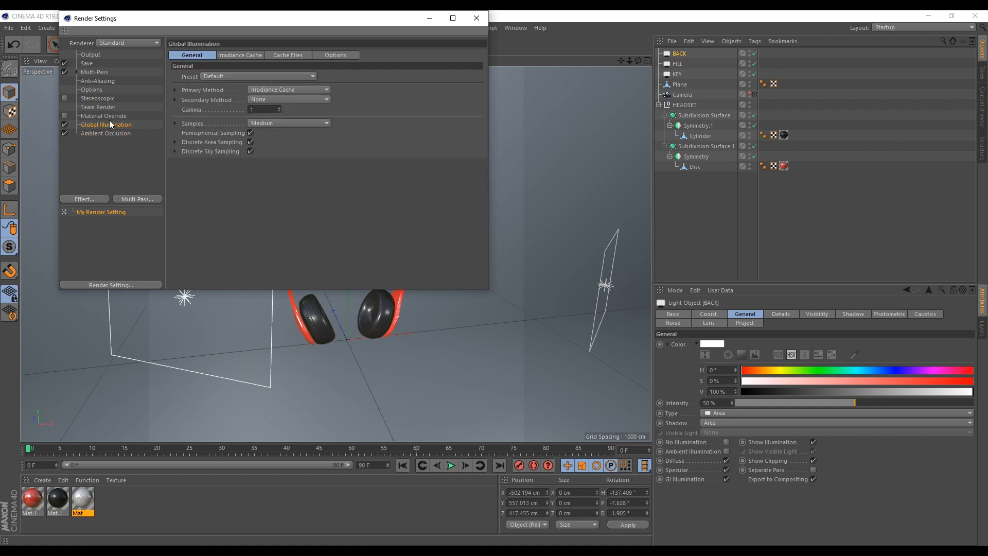
click(257, 100)
click(274, 137)
click(260, 132)
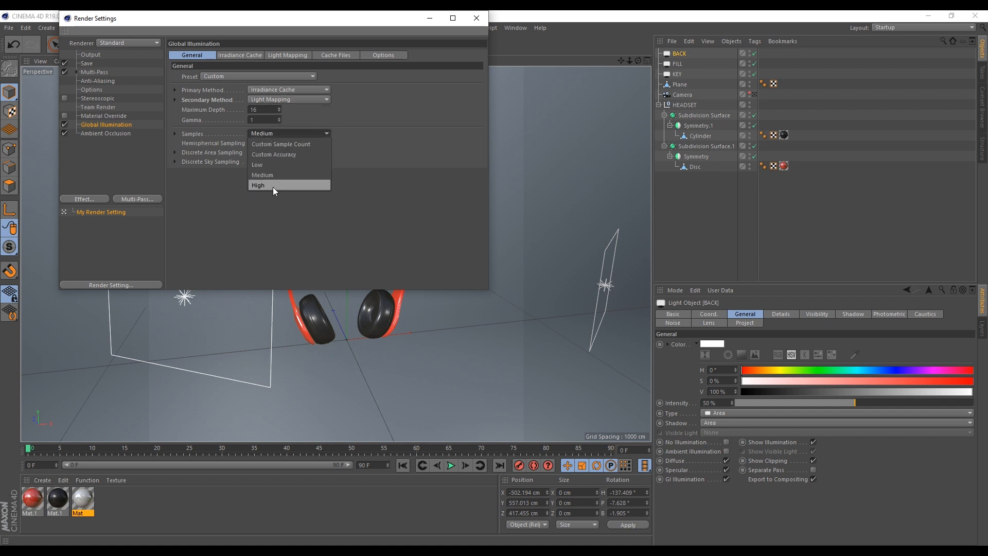
click(272, 186)
- Set the render's anti-aliasing to Best and close the render settings
click(99, 81)
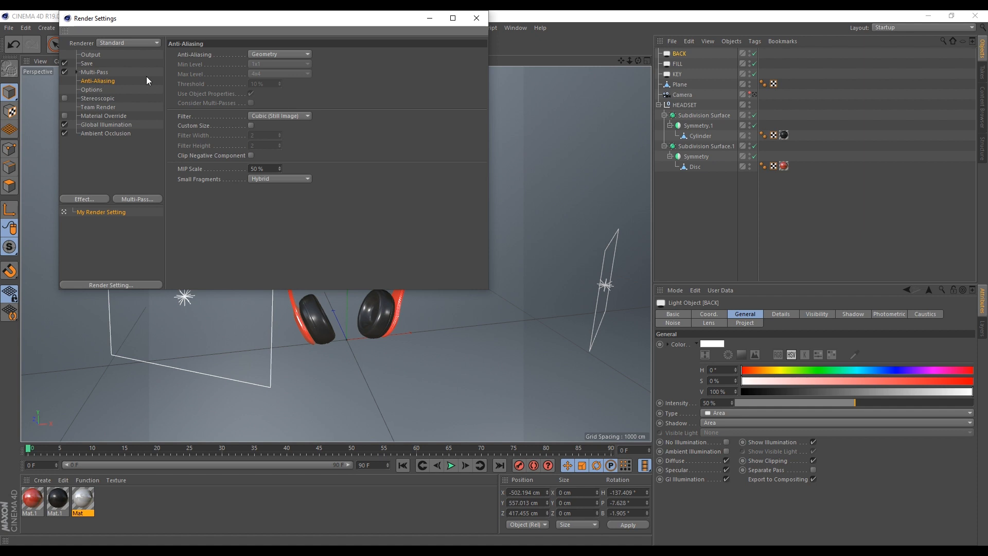
click(264, 51)
click(268, 72)
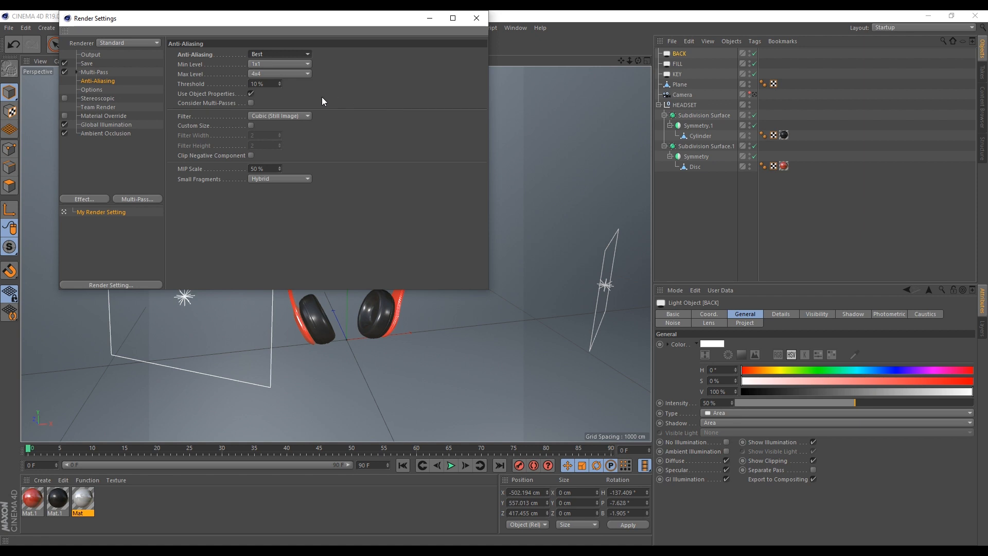
click(476, 18)
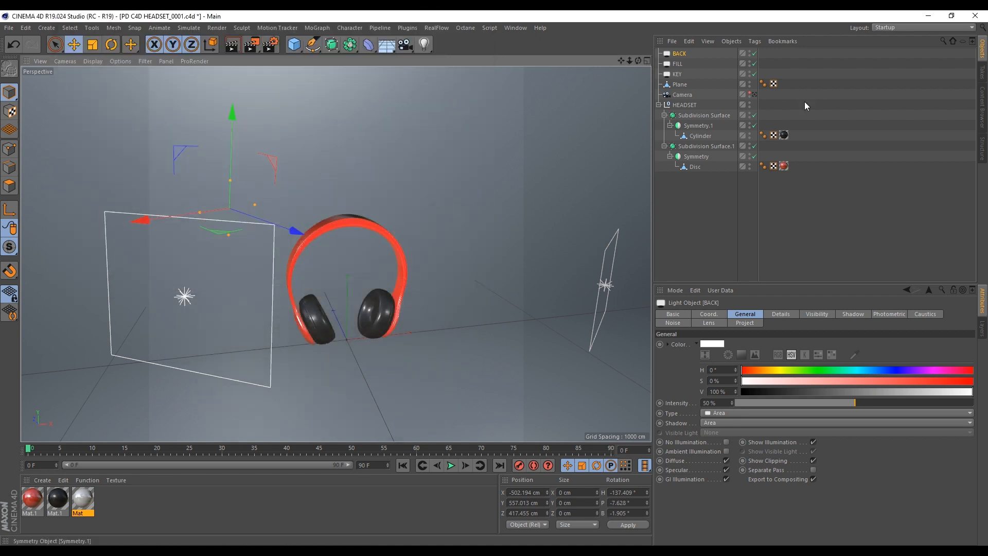
- Look through the scene camera and apply the light grey material to the backdrop plane
click(754, 95)
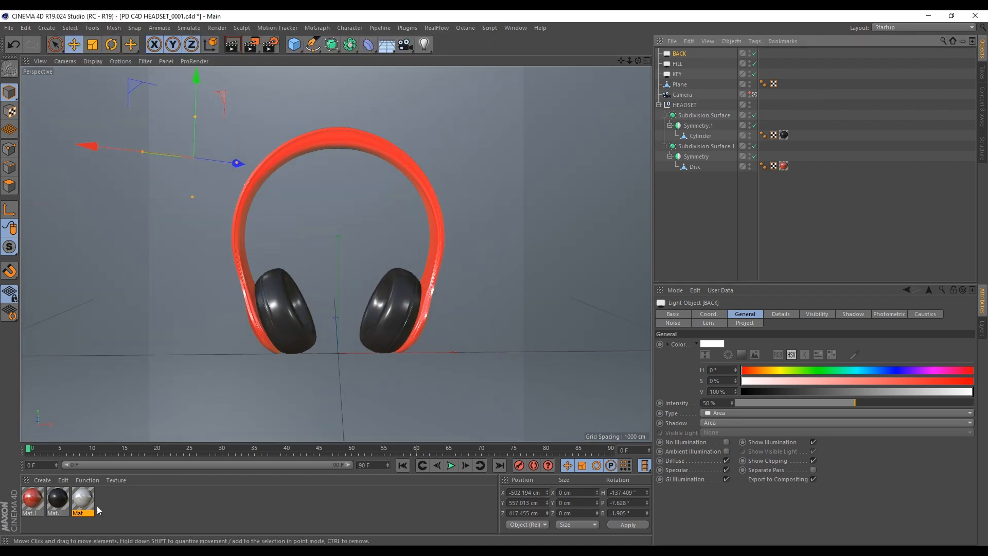
drag(79, 497, 215, 398)
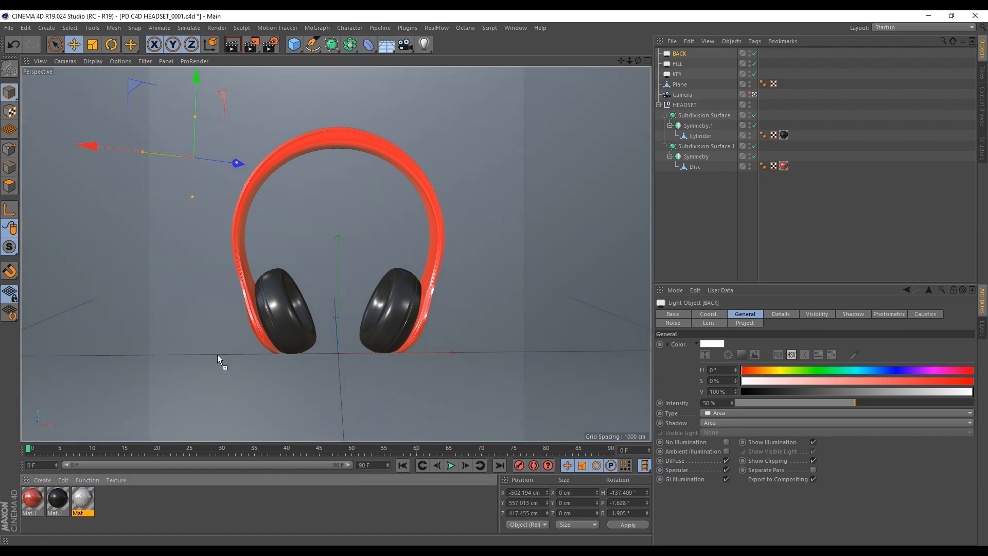
drag(217, 355, 214, 356)
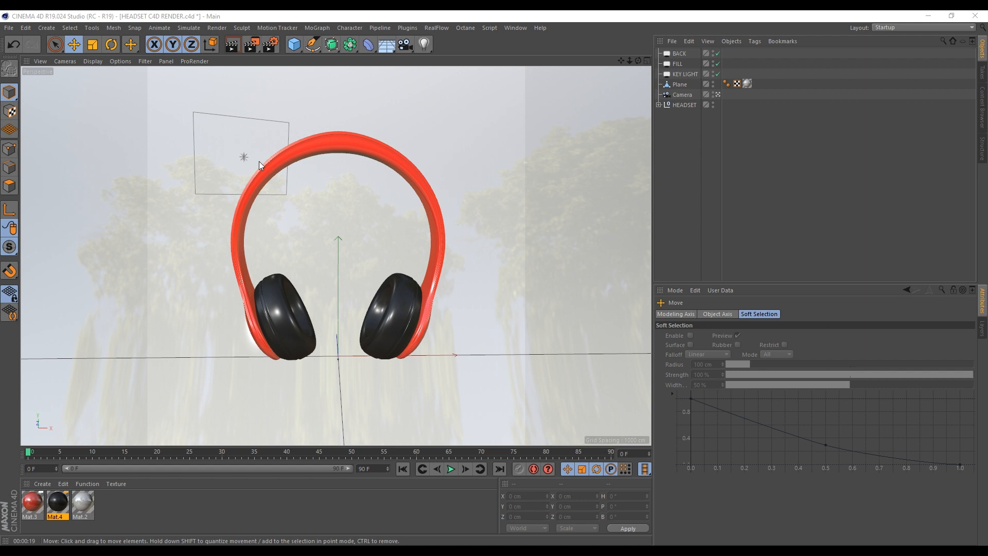
- Preview the lit scene with an Interactive Render Region stretched over the whole square camera frame
click(250, 46)
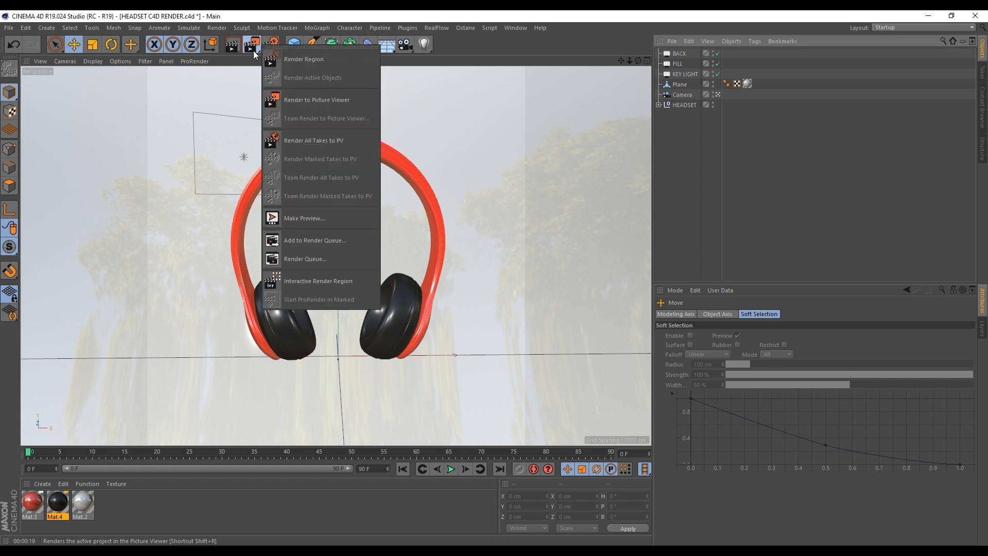
click(323, 277)
drag(334, 145, 336, 66)
drag(511, 215, 525, 212)
drag(346, 358, 345, 444)
drag(169, 256, 148, 255)
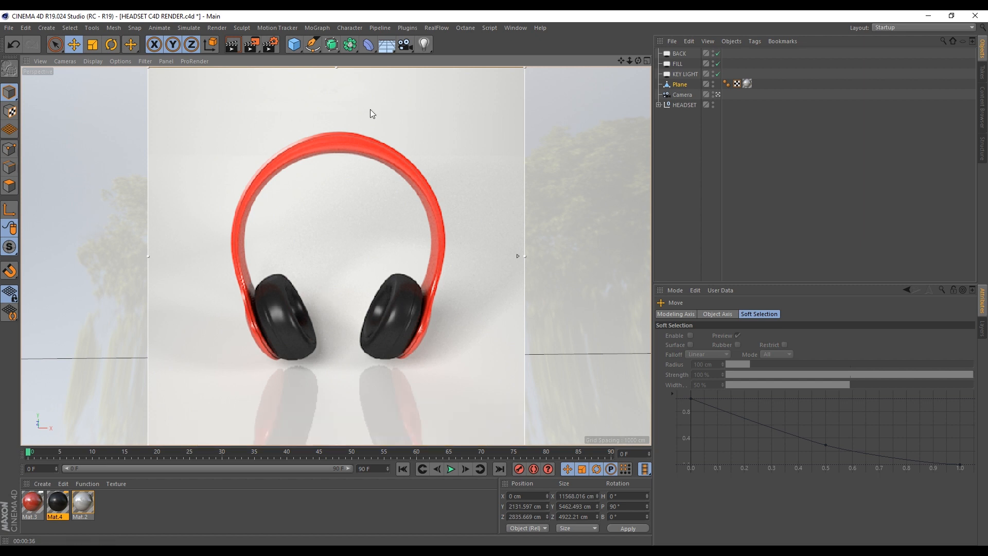
- Turn off the Interactive Render Region and render the current frame to the Picture Viewer
click(251, 45)
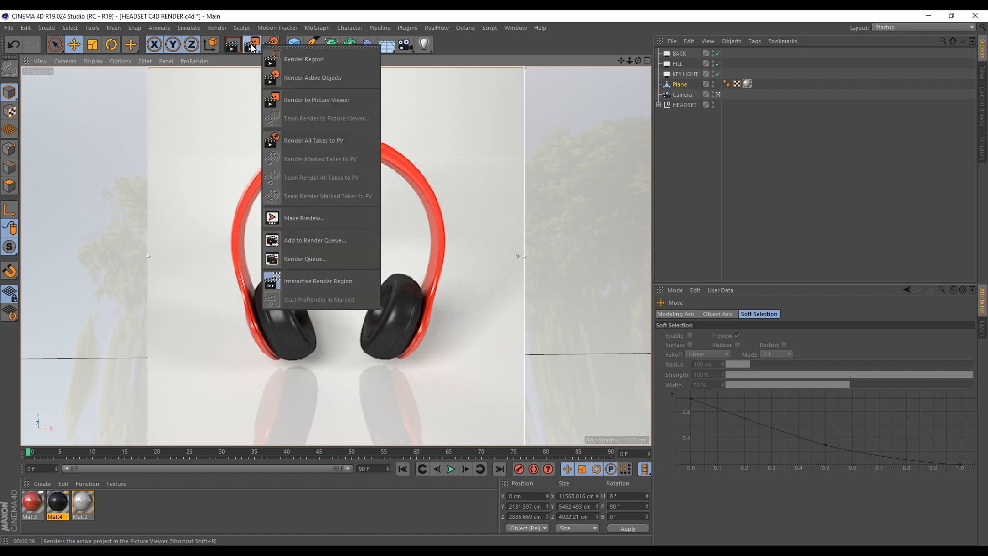
click(314, 282)
click(254, 44)
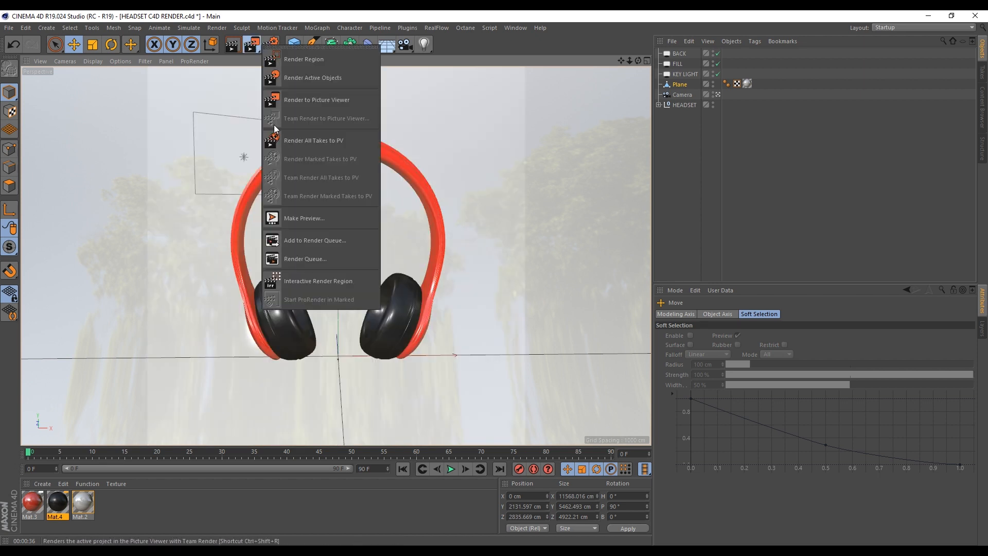
click(308, 100)
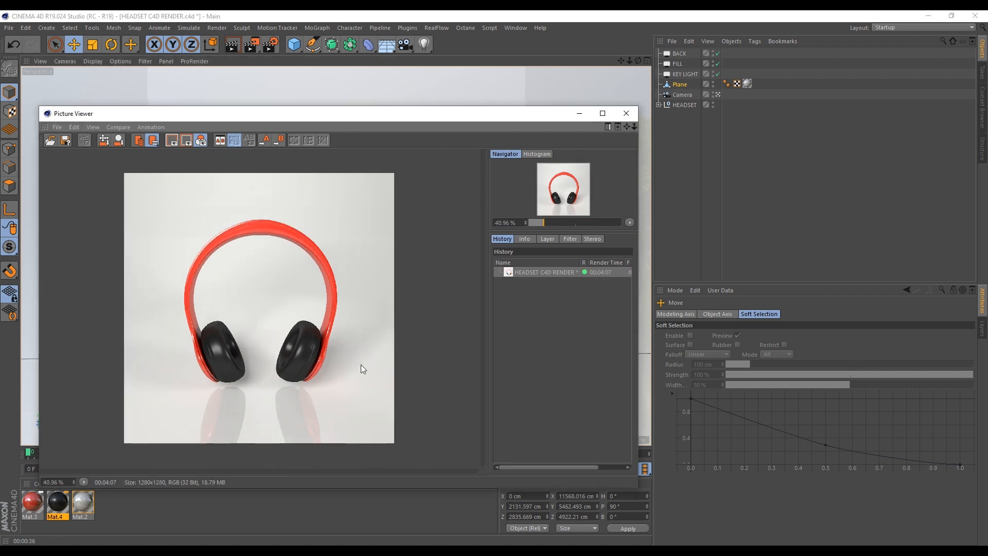
- Review the Ambient Occlusion, Global Illumination and Anti-Aliasing options in the render settings
click(271, 44)
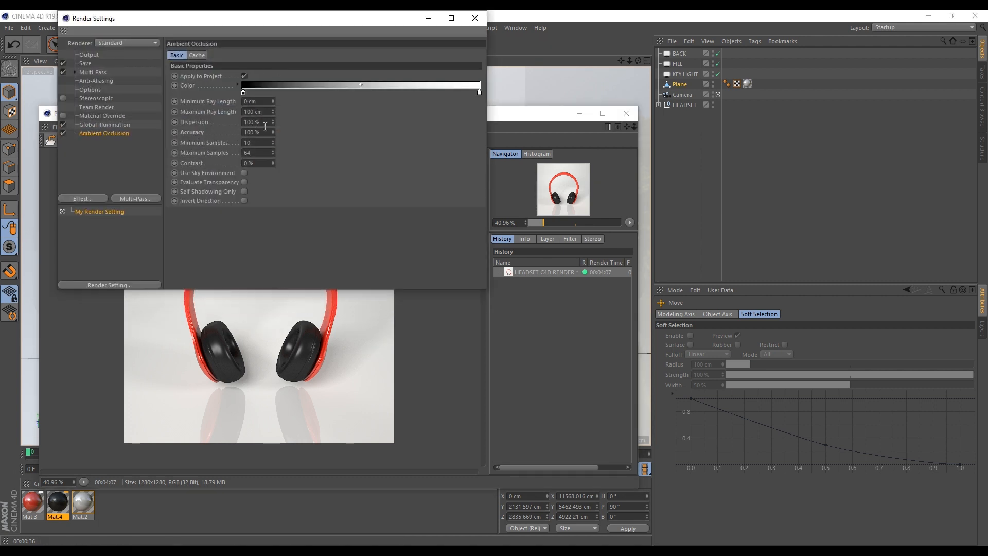
click(104, 125)
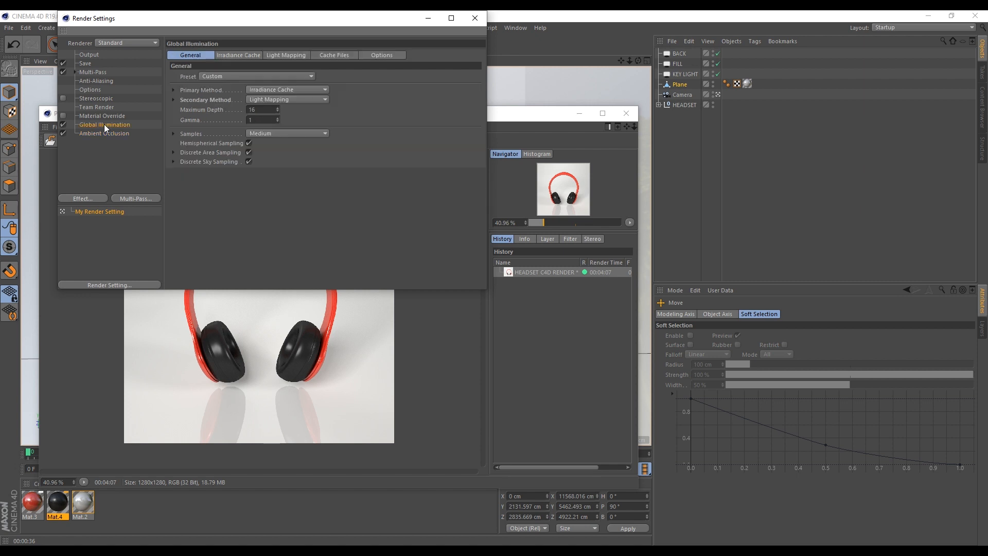
click(259, 134)
click(362, 136)
click(98, 75)
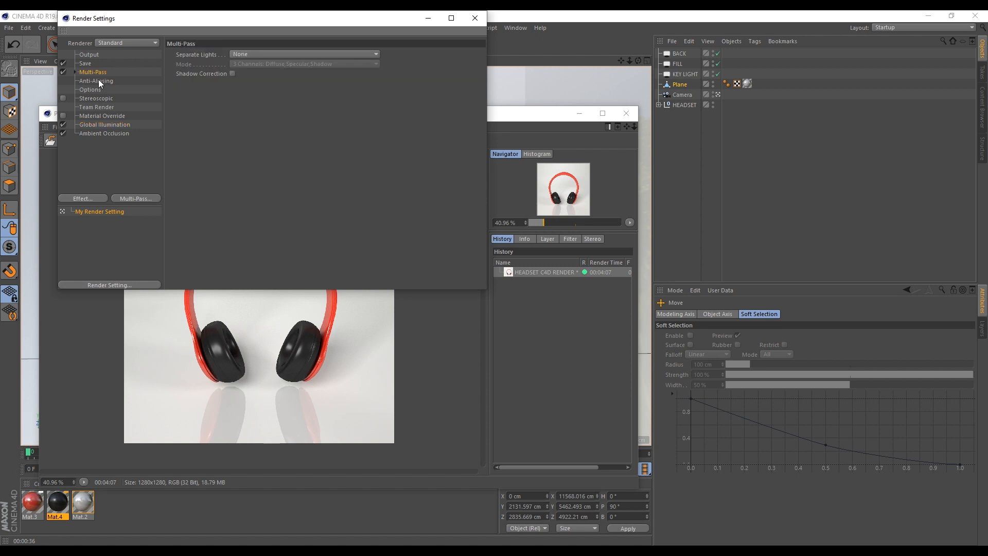
click(99, 80)
click(260, 53)
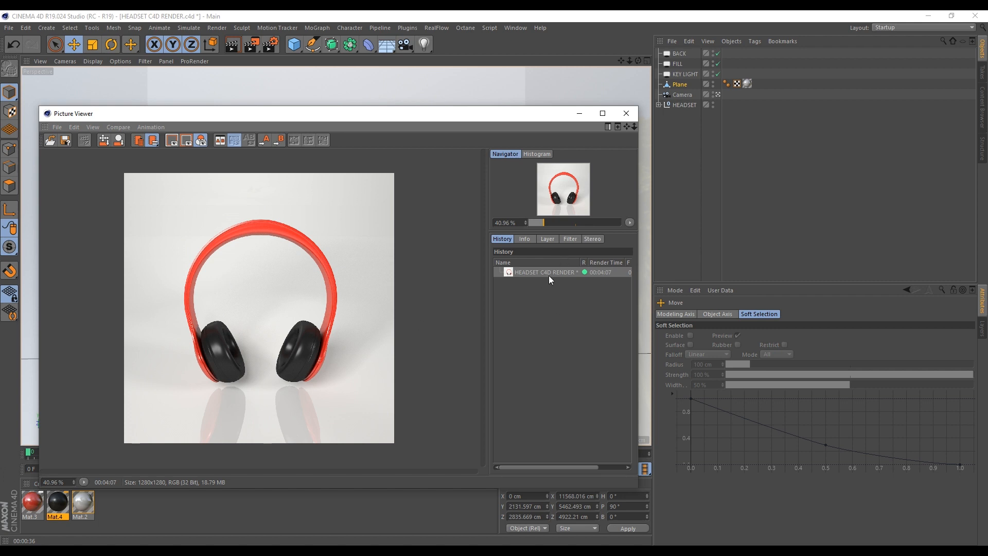
- Save the rendered still as a JPG named RENDER 2 in the 1 RENDER folder
click(68, 140)
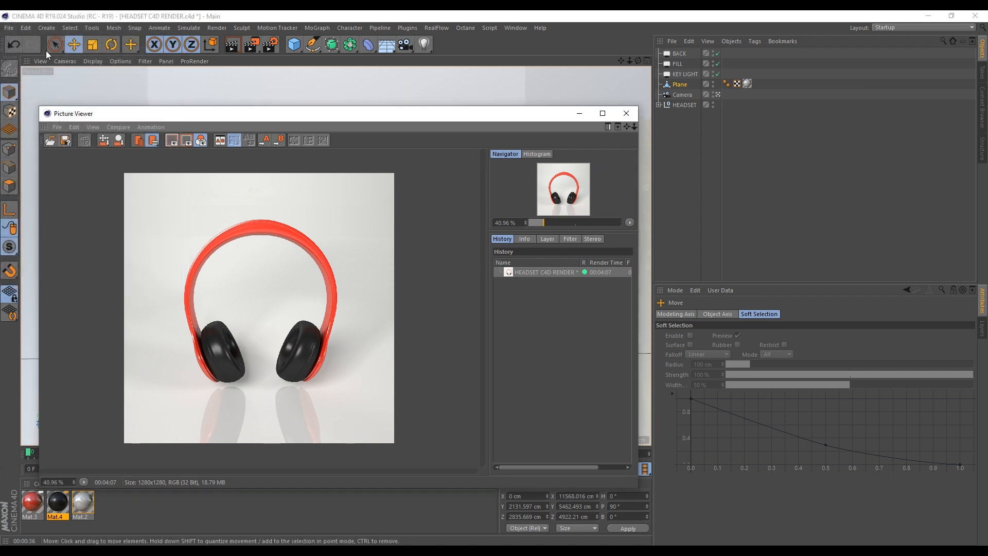
click(57, 126)
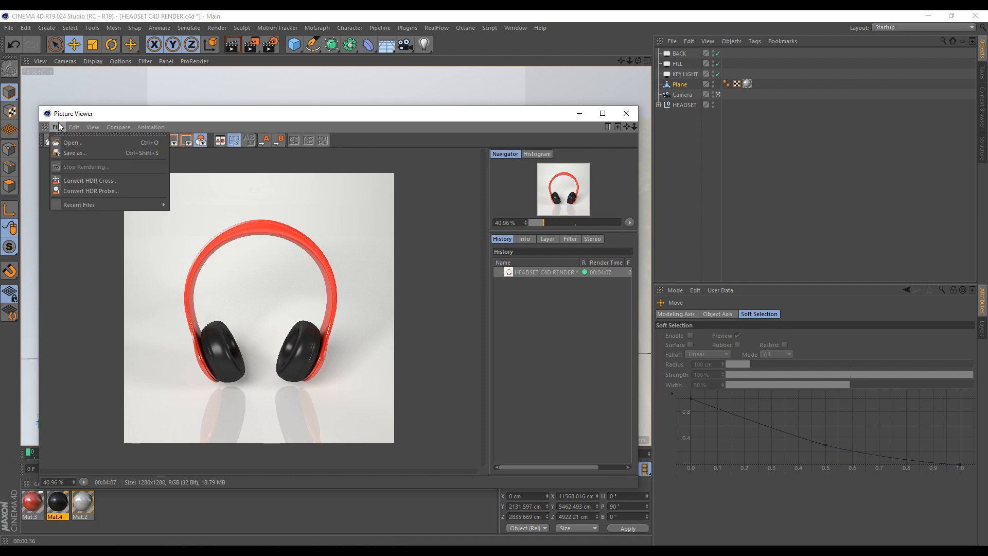
click(76, 153)
click(67, 46)
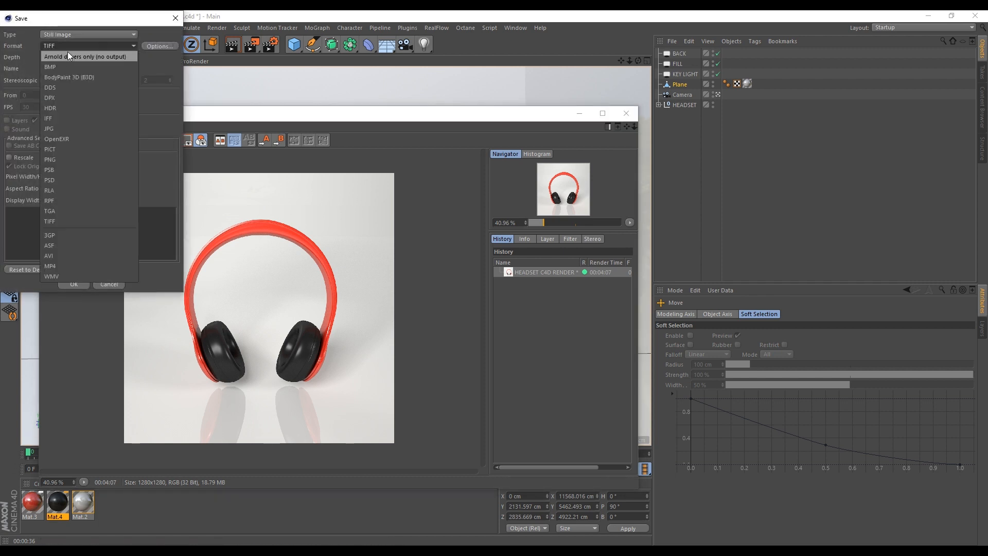
click(58, 127)
click(72, 283)
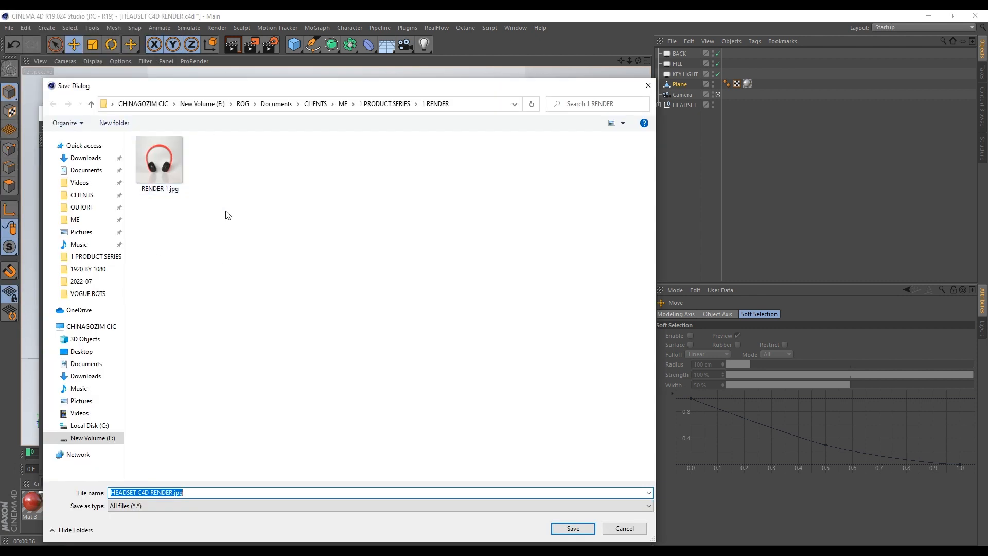
text(RENDER 2)
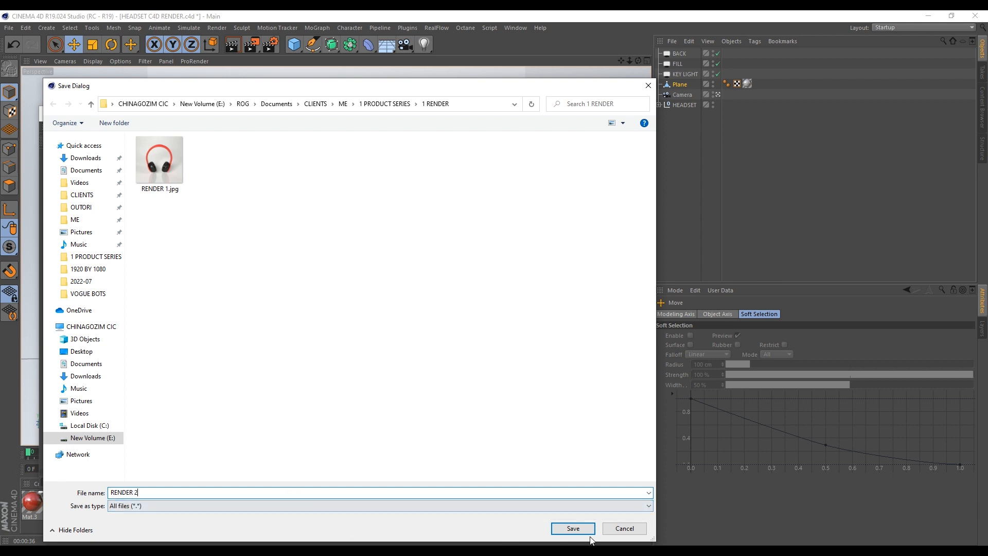
click(572, 528)
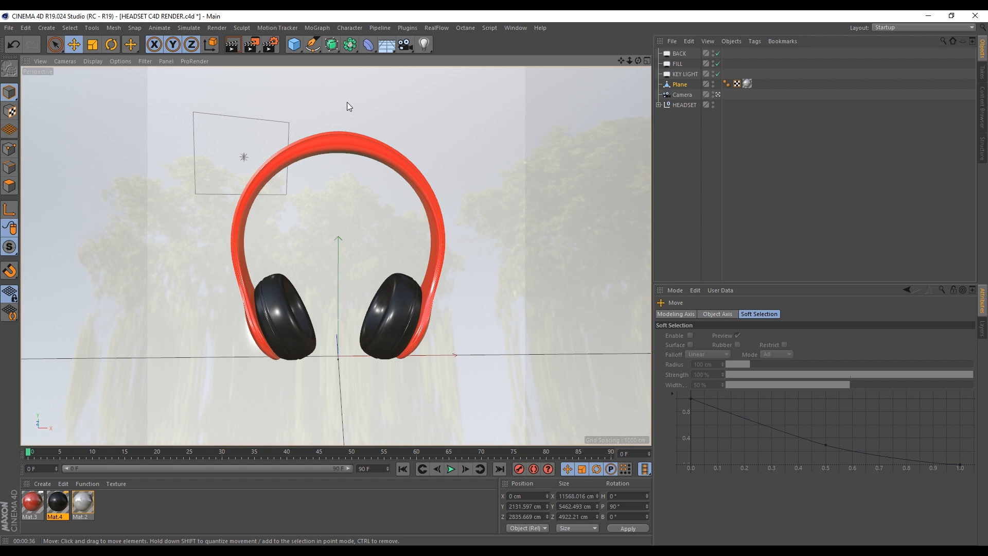
- Set the Global Illumination samples to High in the HEADSET C4D RENDER project
click(270, 44)
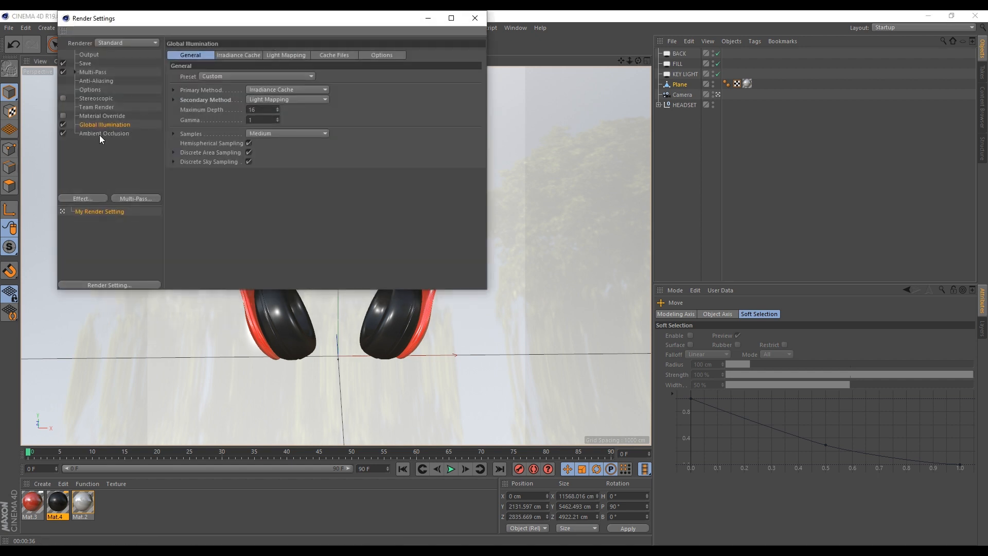
click(281, 133)
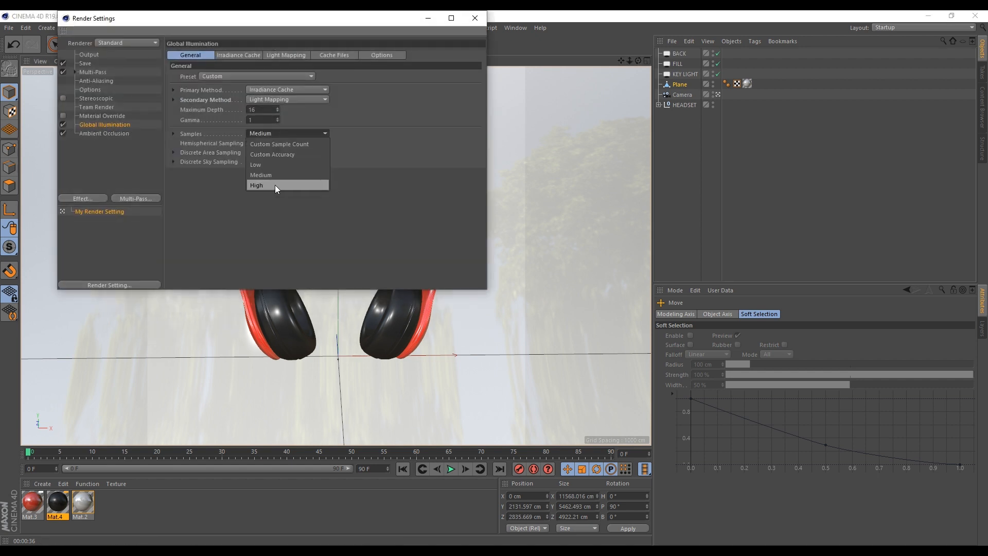
click(276, 185)
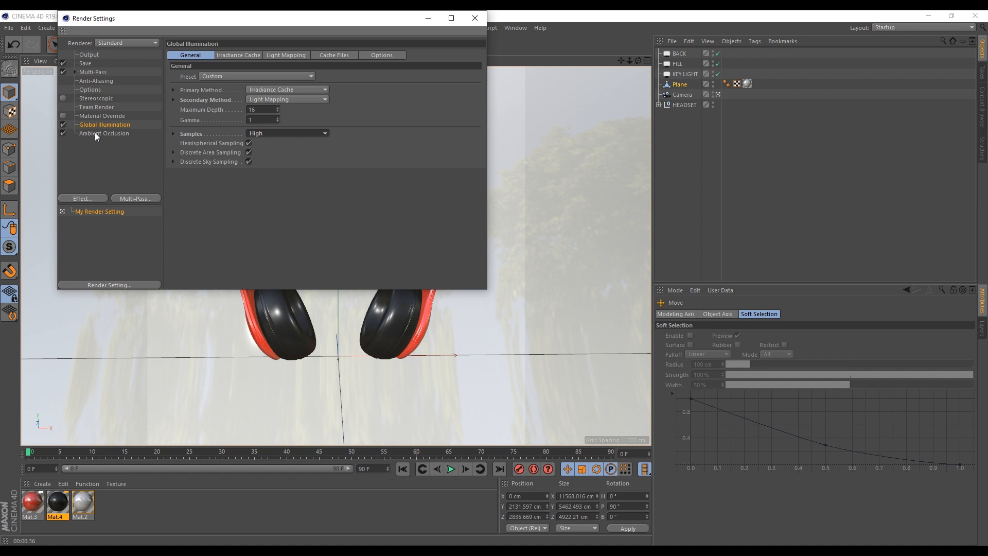
- Set the render output to end at frame 90 and its frame range to All Frames
click(88, 54)
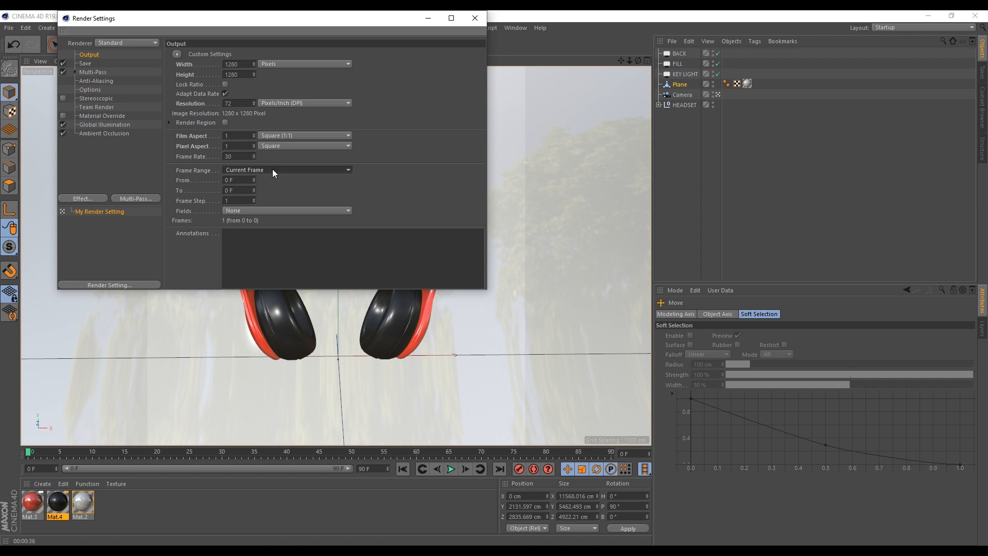
click(229, 452)
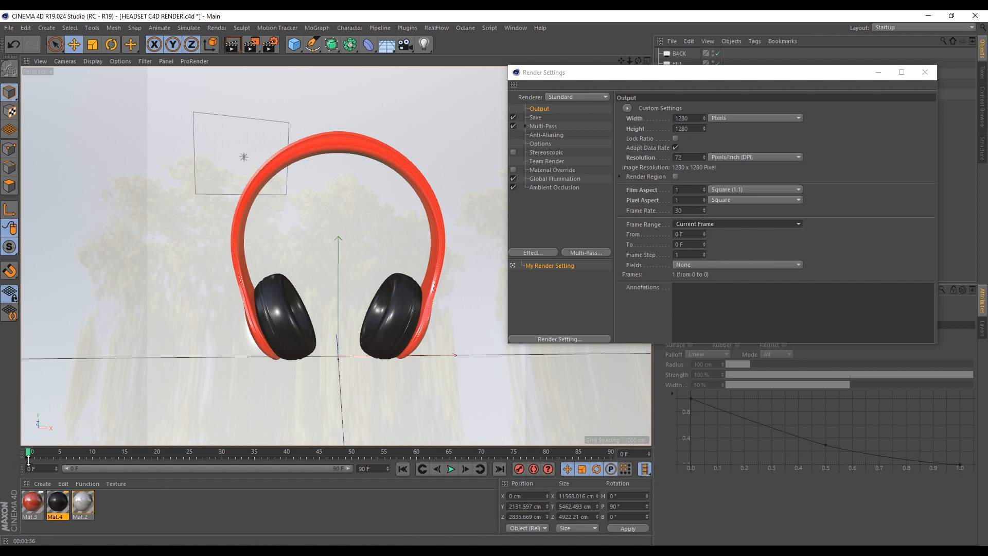
drag(700, 243, 660, 244)
text(90)
key(Return)
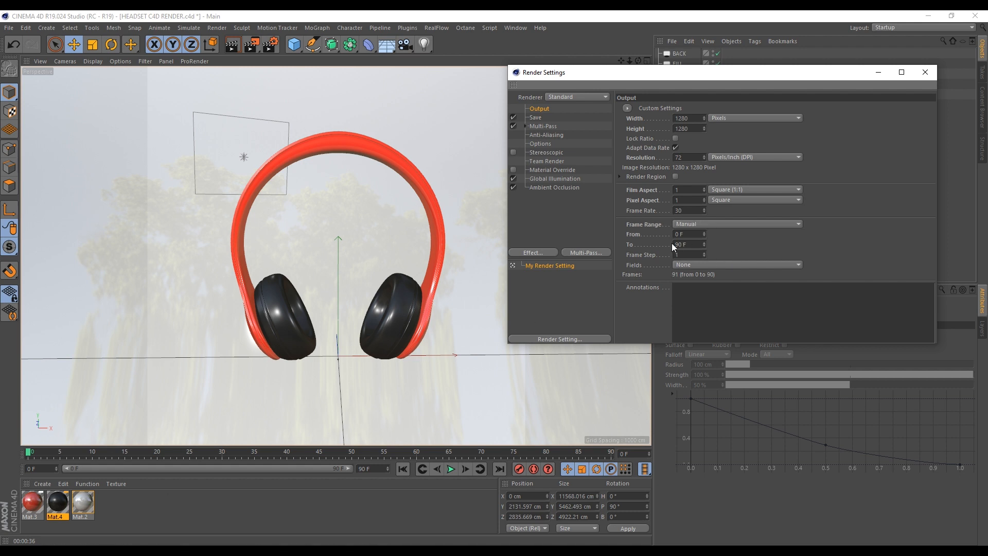
click(680, 224)
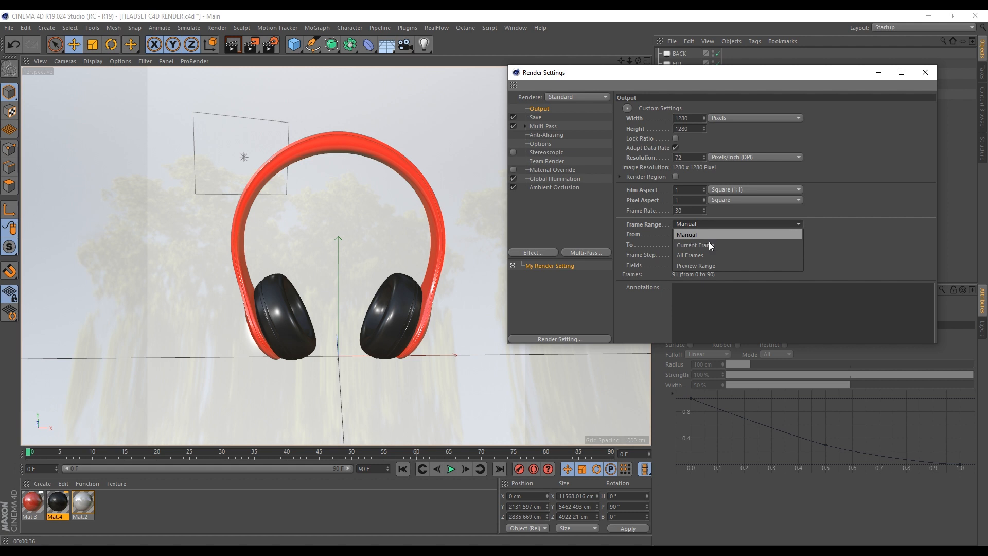
click(688, 255)
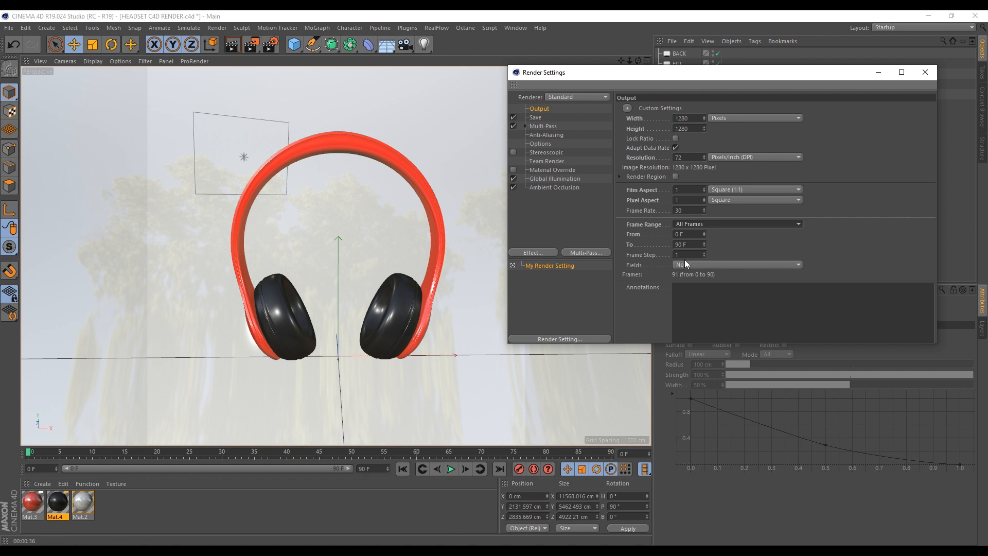
- Set the regular image save file to VIDEO RENDER.jpg in the 1 RENDER folder
click(545, 118)
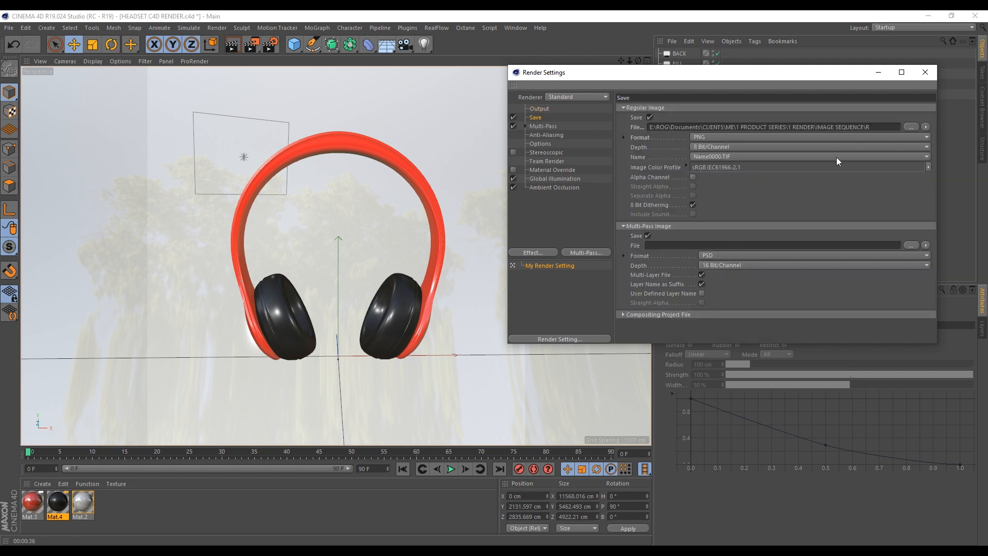
click(909, 127)
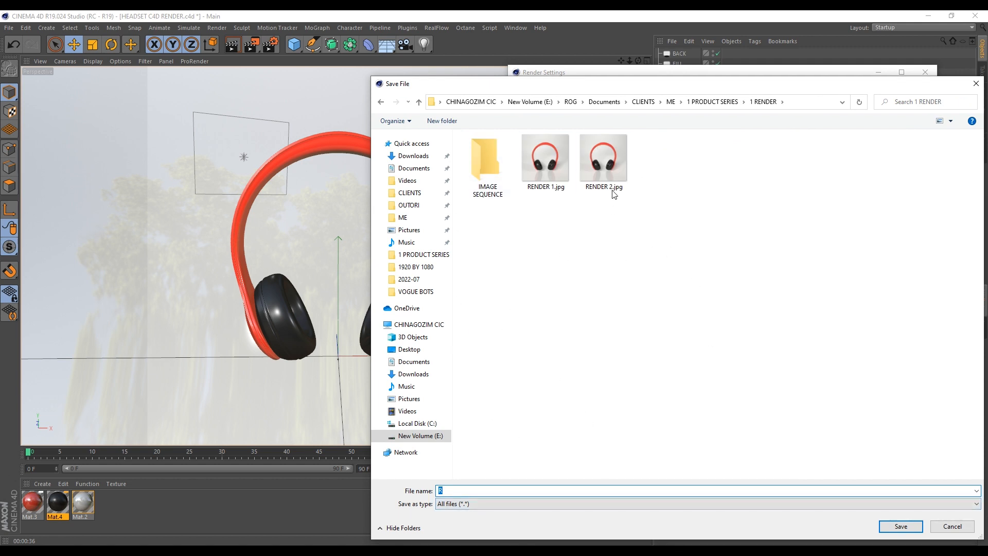
text(VIDE.jpg)
text(O RENDER)
key(Return)
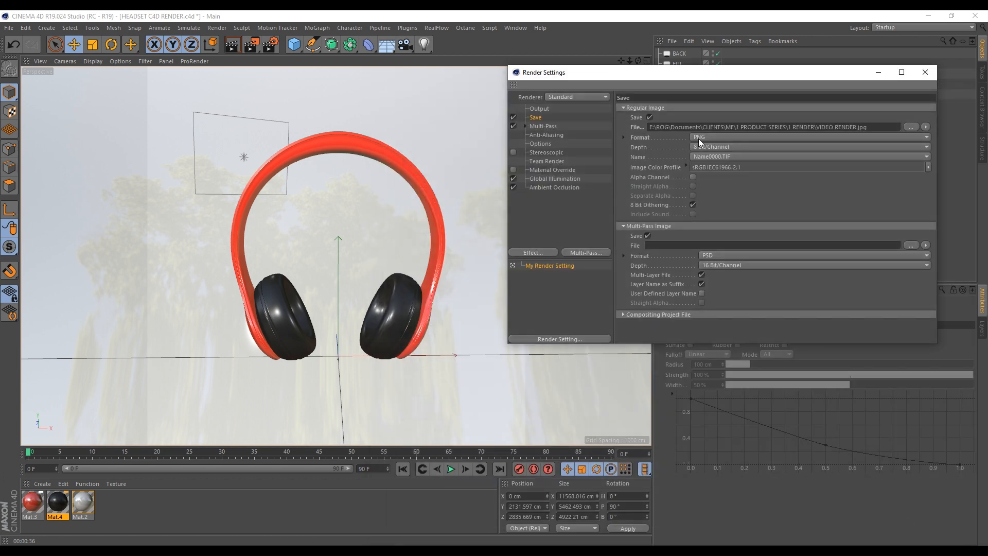
- Set the regular image save format to MP4, close the render settings and clear the object selection
click(698, 137)
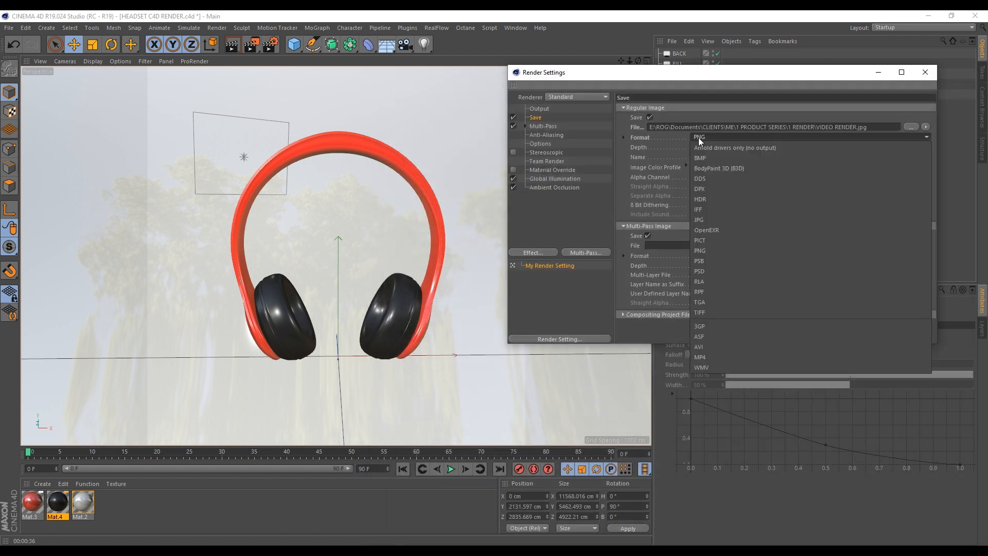
click(711, 358)
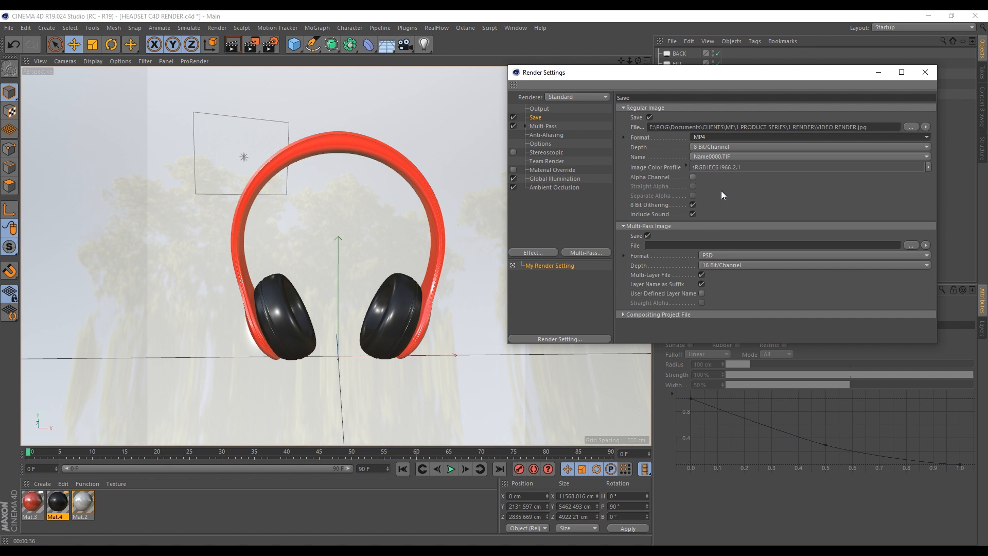
click(744, 164)
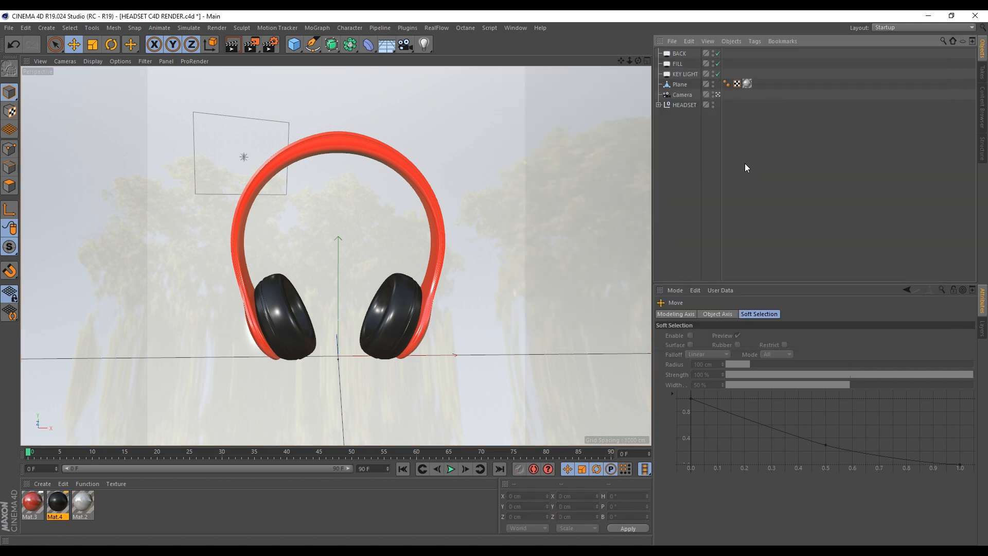
- Leave the camera view and select the Cylinder object that forms the headset's black ear cushion
click(718, 95)
alt+right_drag(317, 335, 345, 276)
alt+drag(337, 267, 249, 297)
alt+right_drag(424, 256, 453, 280)
alt+drag(388, 307, 360, 324)
alt+drag(352, 285, 452, 265)
click(400, 301)
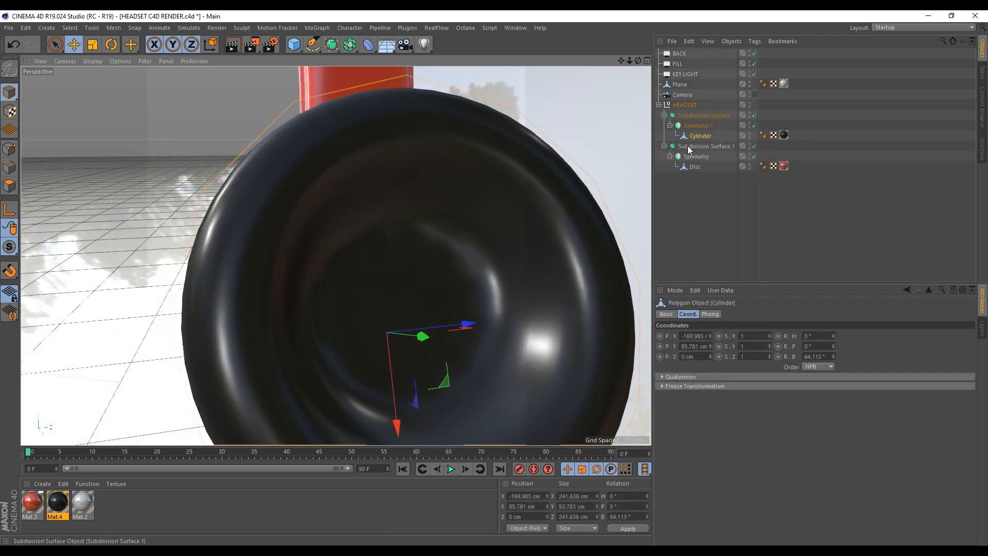
- With subdivision smoothing temporarily off, add a loop cut around the centre of the ear cushion's inner face at about 37% offset
click(9, 186)
scroll(446, 327, up, 3)
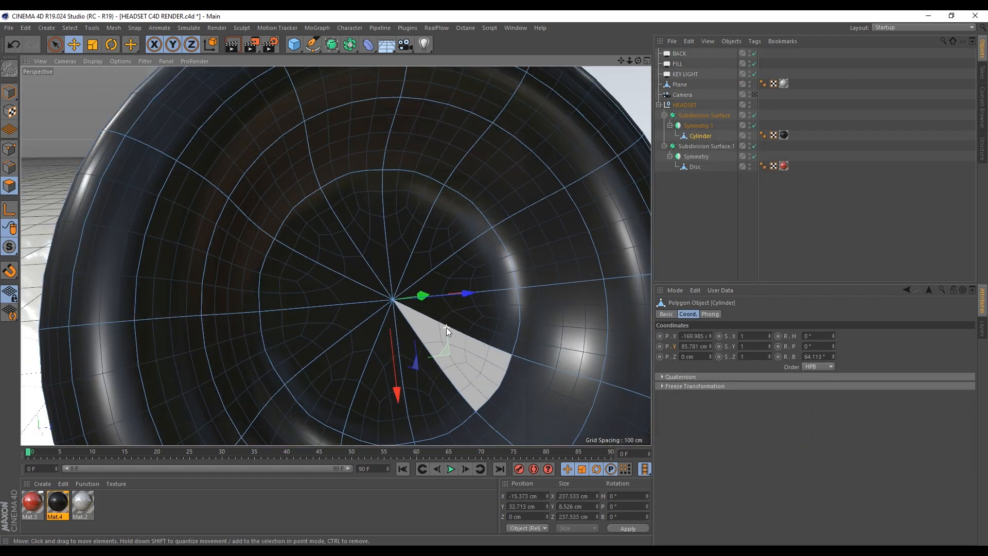
scroll(340, 283, down, 5)
key(q)
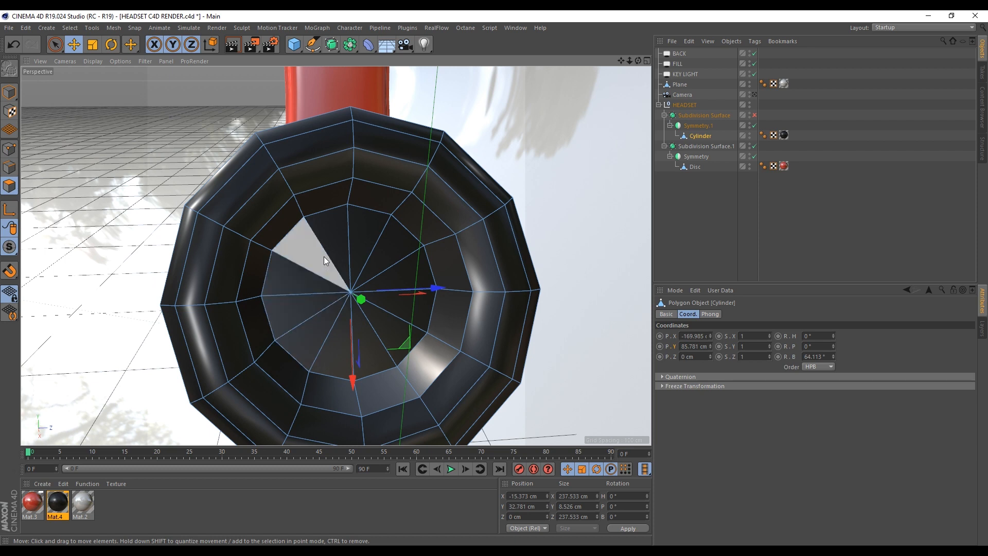
right_click(307, 260)
click(335, 407)
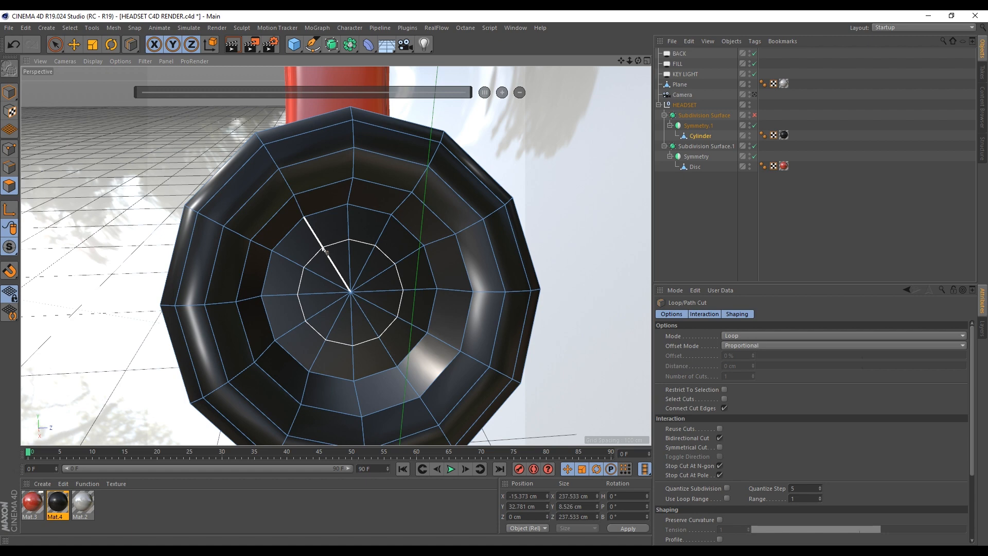
click(324, 251)
click(754, 116)
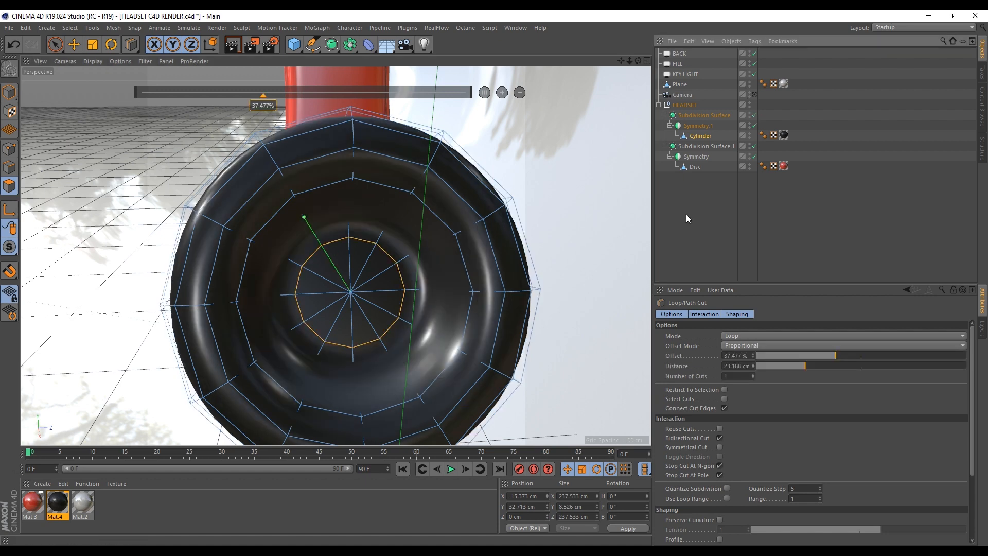
- Return to model mode with the Move tool, deselect everything, collapse the HEADSET group and look through the Camera again
click(9, 94)
click(75, 45)
click(856, 182)
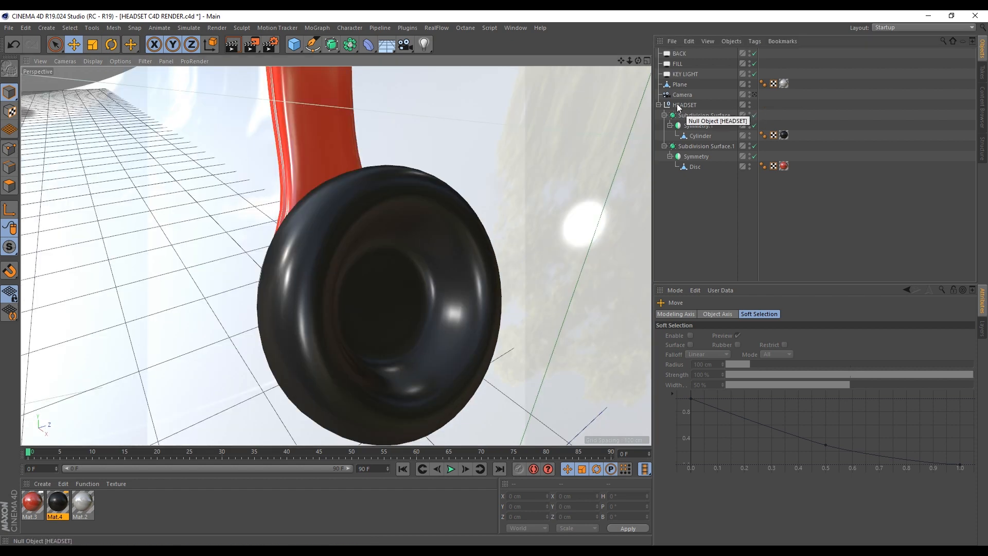
click(658, 105)
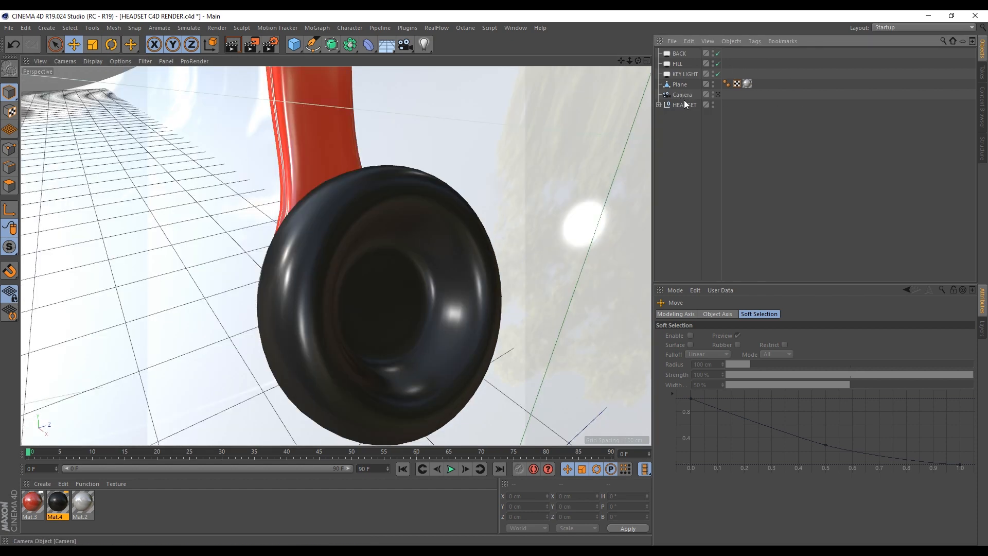
click(718, 95)
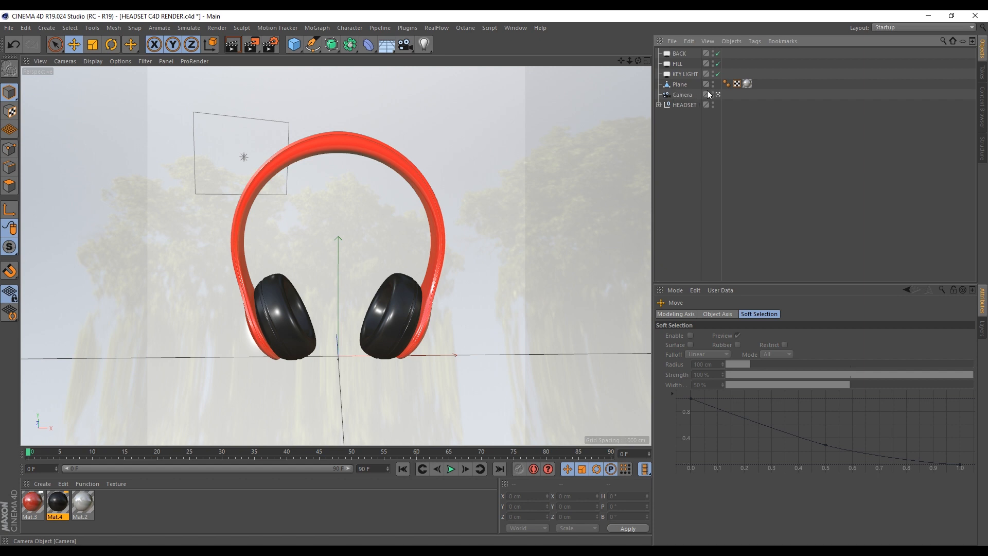
- Play through the headset animation to check it, and start rendering all frames to the Picture Viewer
click(451, 469)
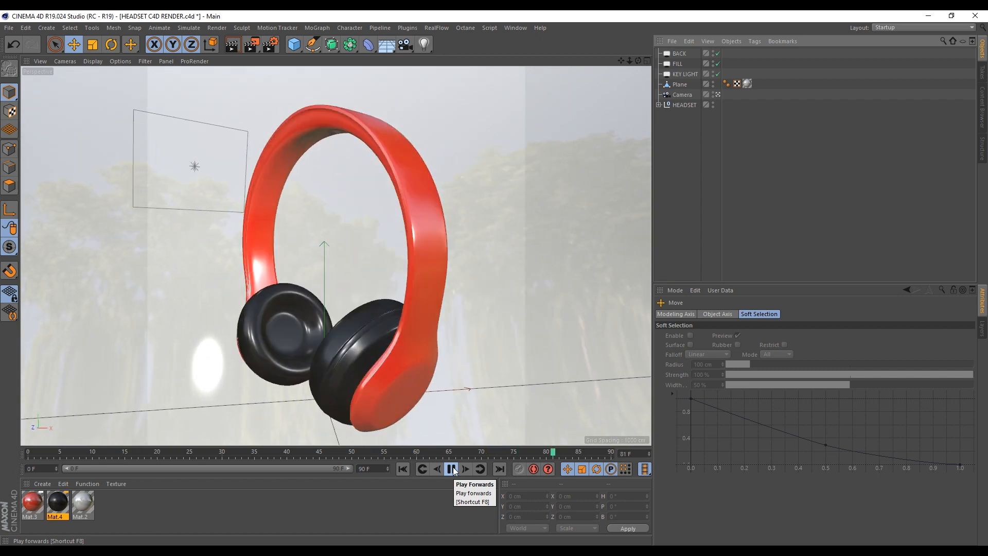
click(451, 468)
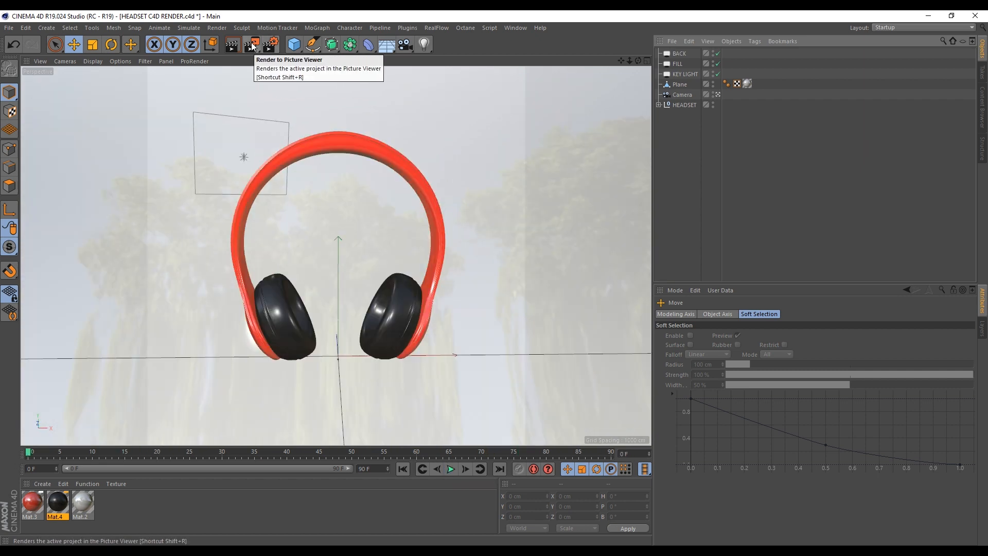
click(250, 42)
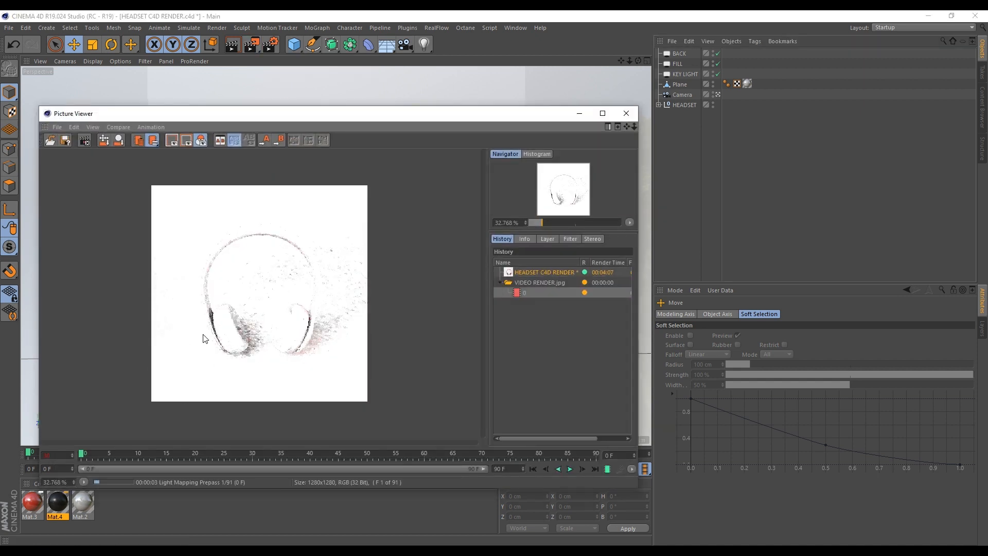